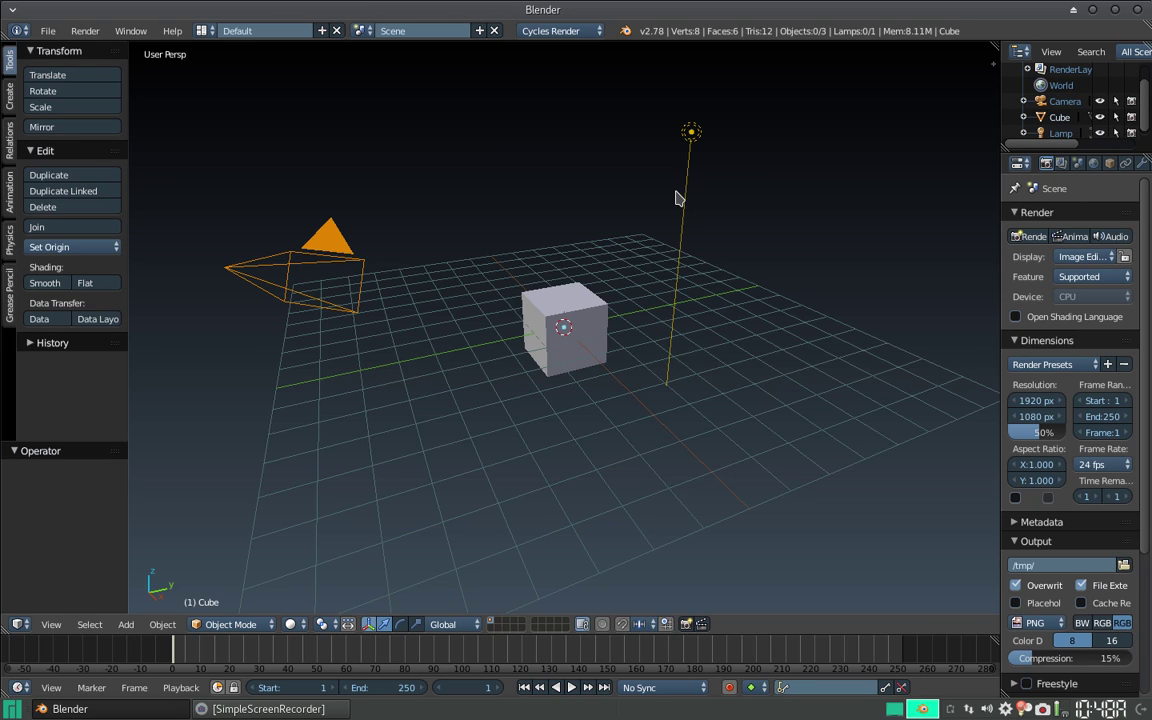
Switch the screen layout from Default to Compositing with Ctrl+Left.
key(ctrl+Left)
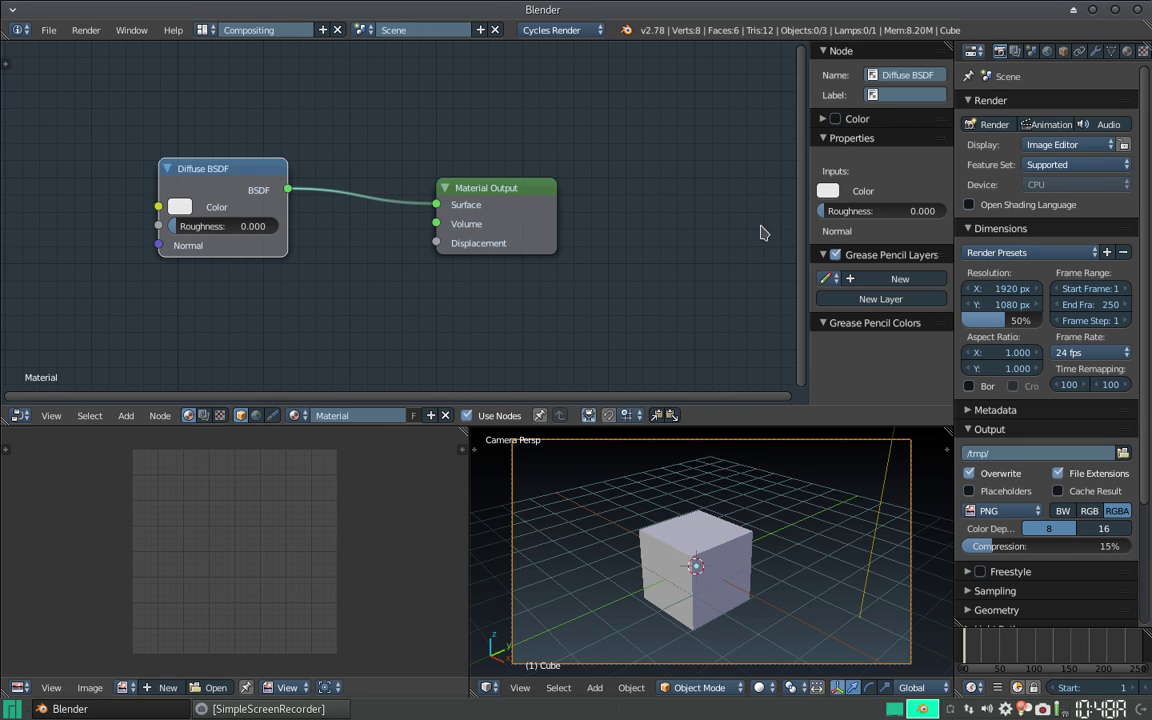
Keep Cycles as the render engine and raise the cube along the Z axis.
click(572, 31)
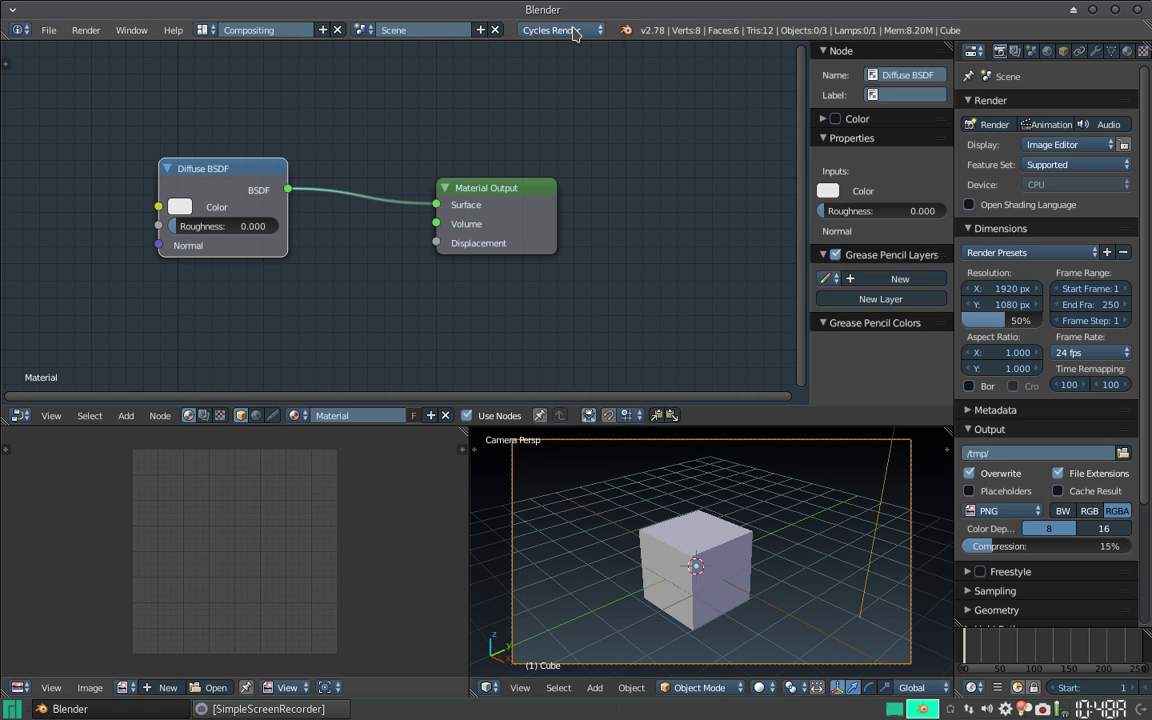
click(518, 30)
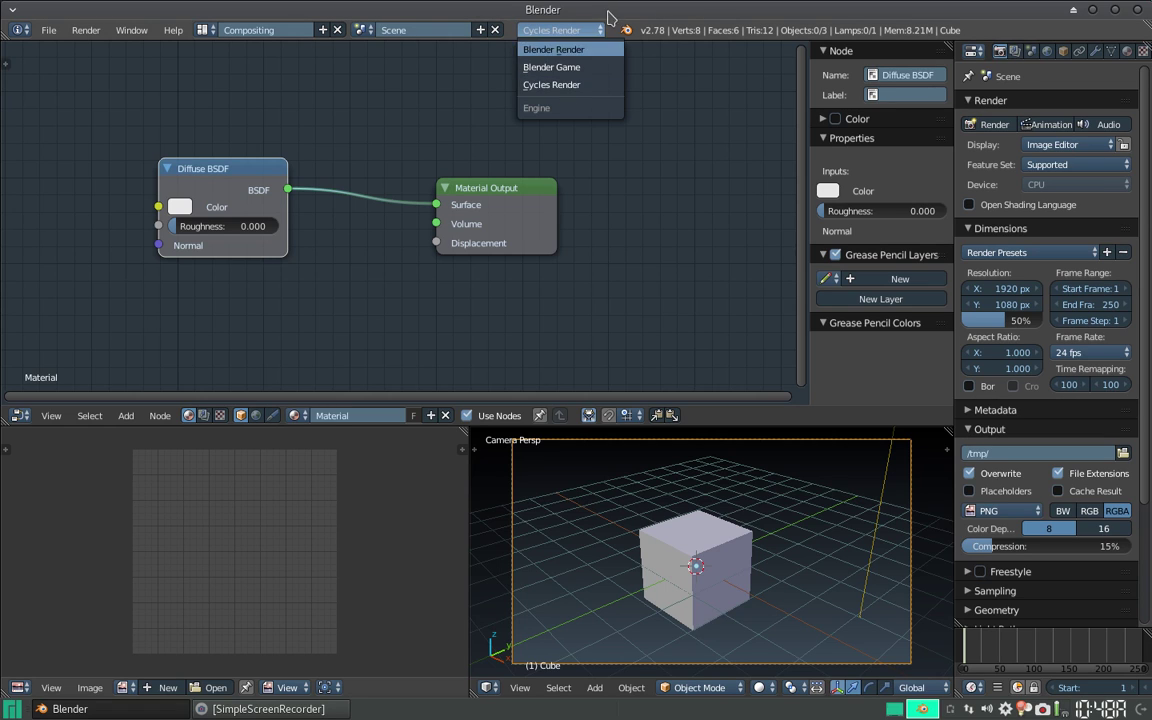
right_click(684, 607)
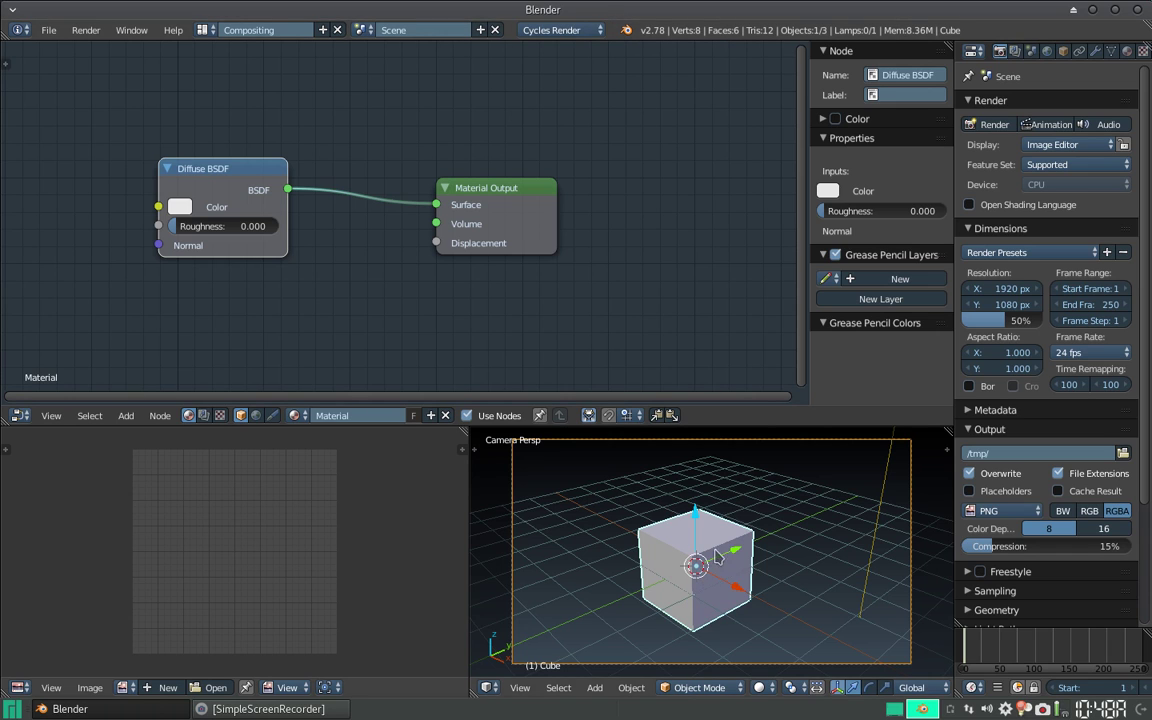
middle_drag(594, 498, 675, 543)
scroll(675, 543, up, 3)
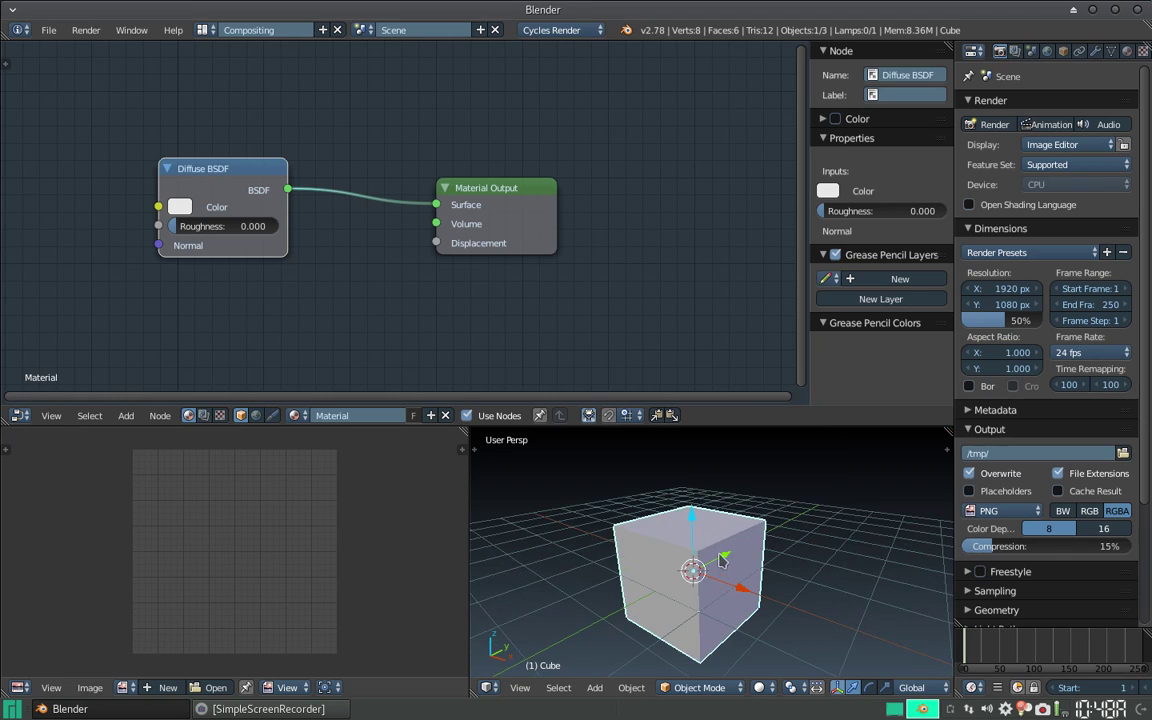
scroll(650, 505, up, 1)
middle_drag(644, 482, 722, 533)
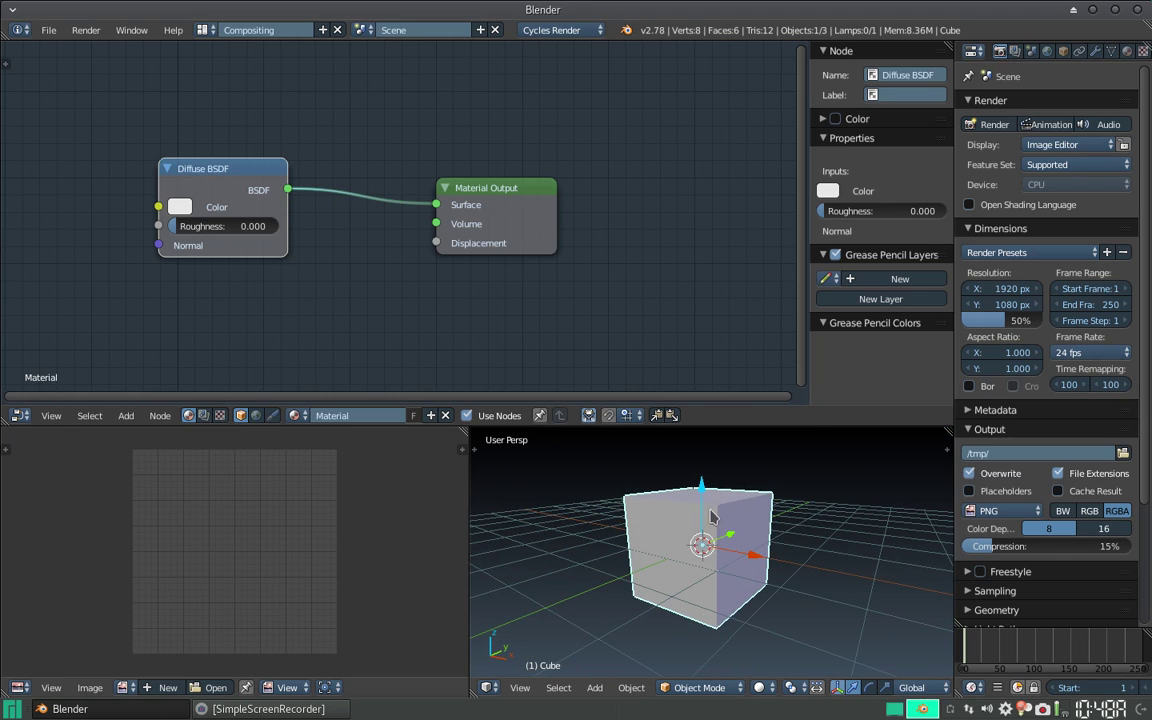
key(g)
key(z)
click(640, 425)
Add a plane under the cube as a floor, scaled up about 5.34 times.
key(shift+a)
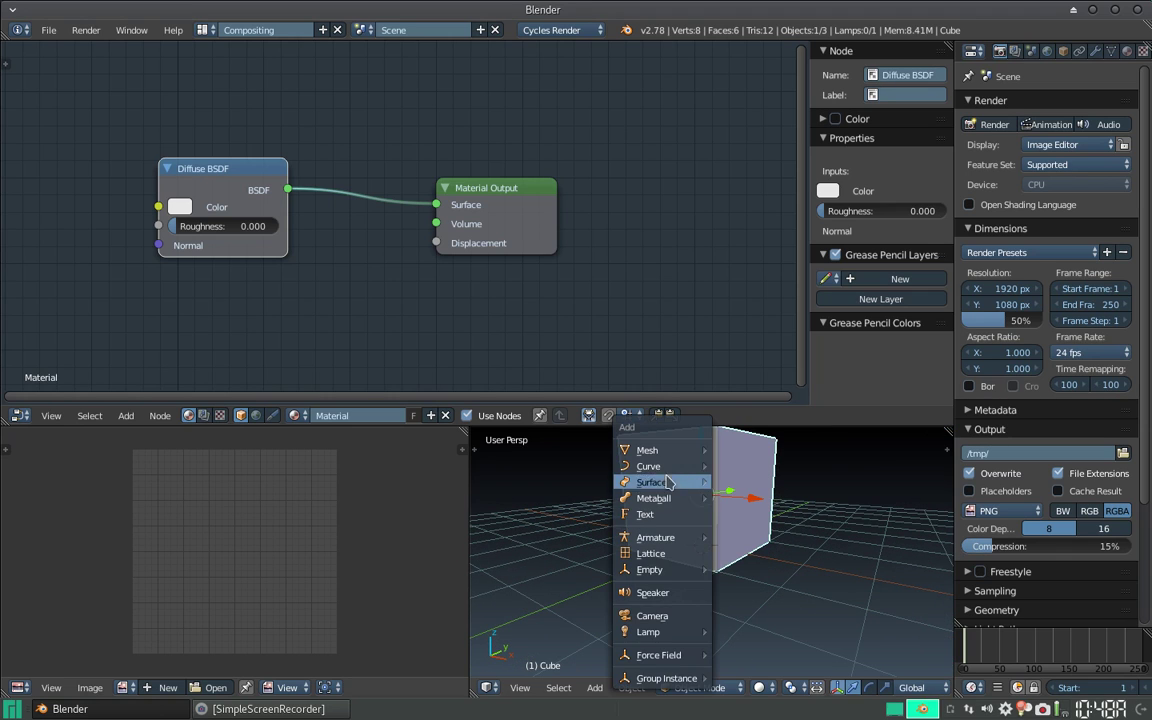
click(757, 118)
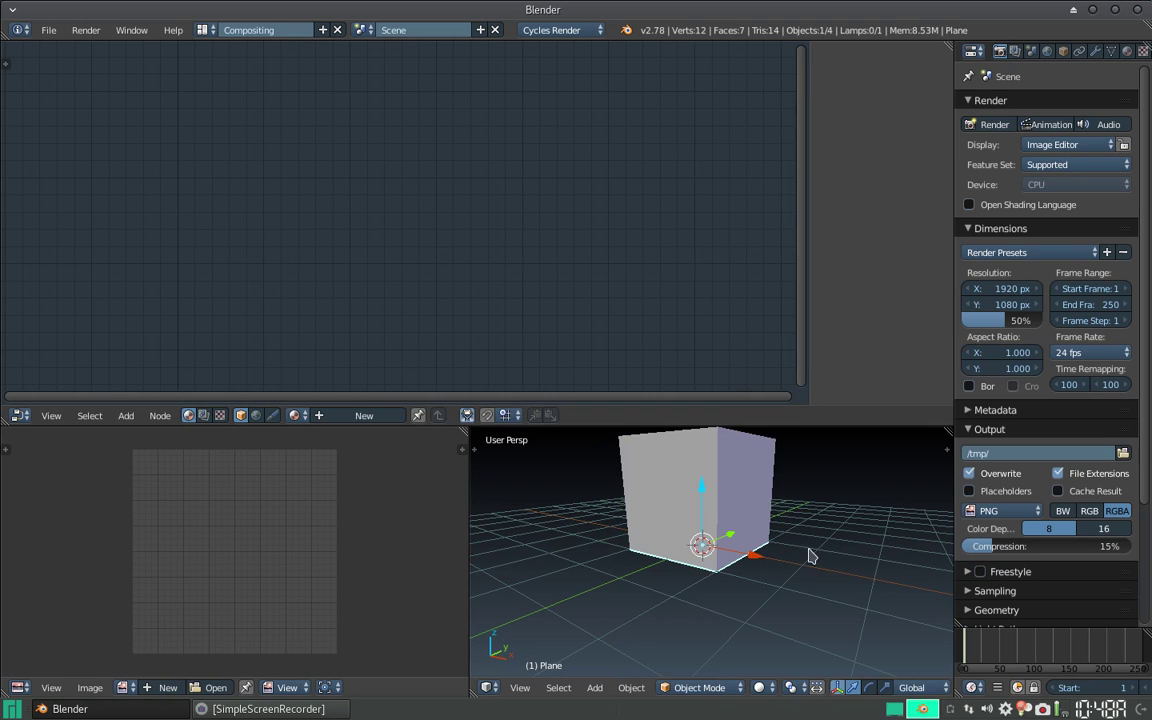
key(s)
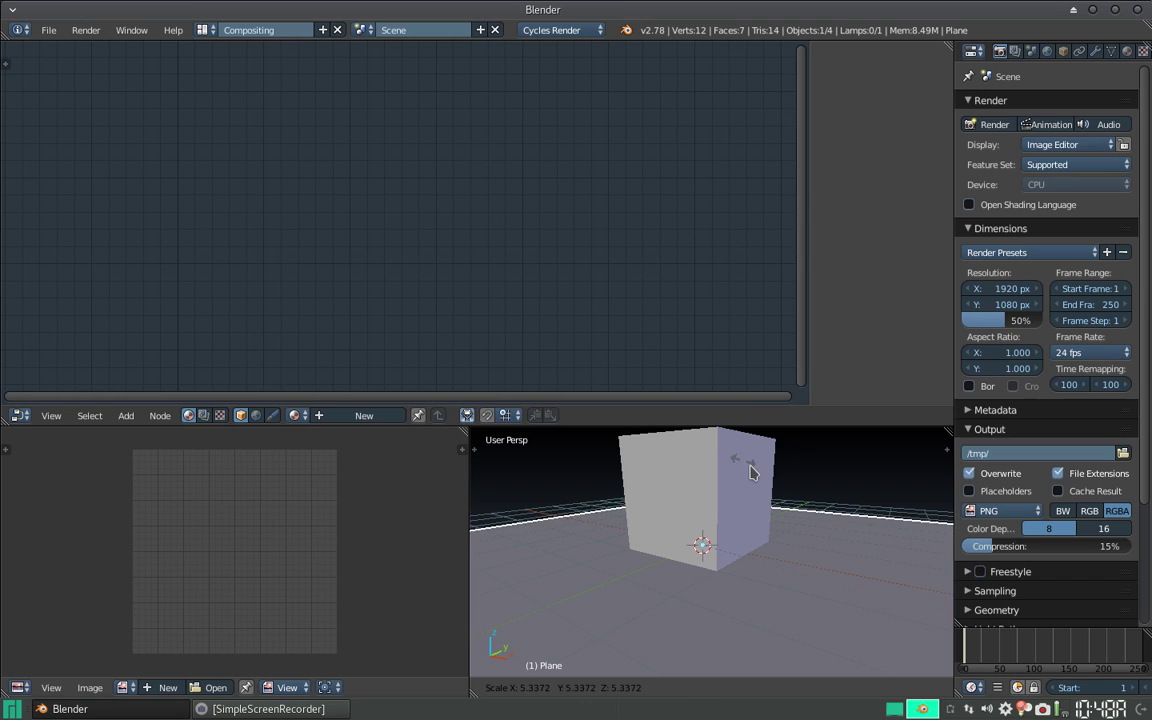
click(751, 465)
right_click(650, 470)
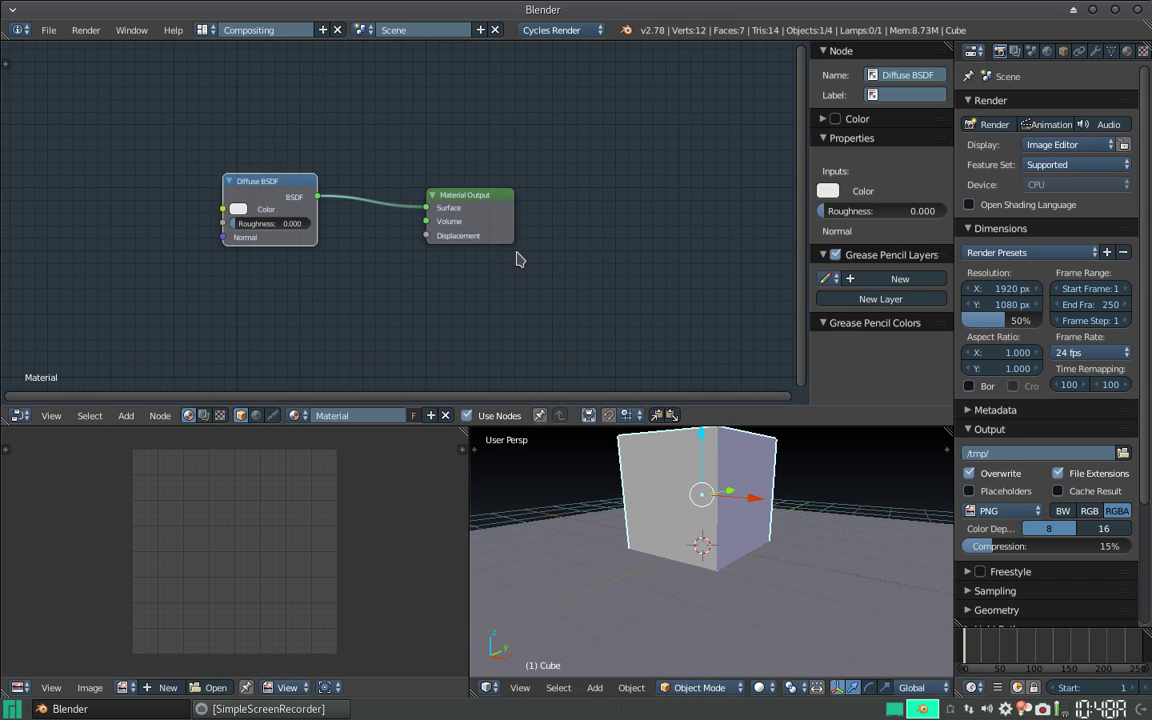
Delete the cube material's Diffuse BSDF node and move Material Output further right.
key(Home)
scroll(452, 238, up, 4)
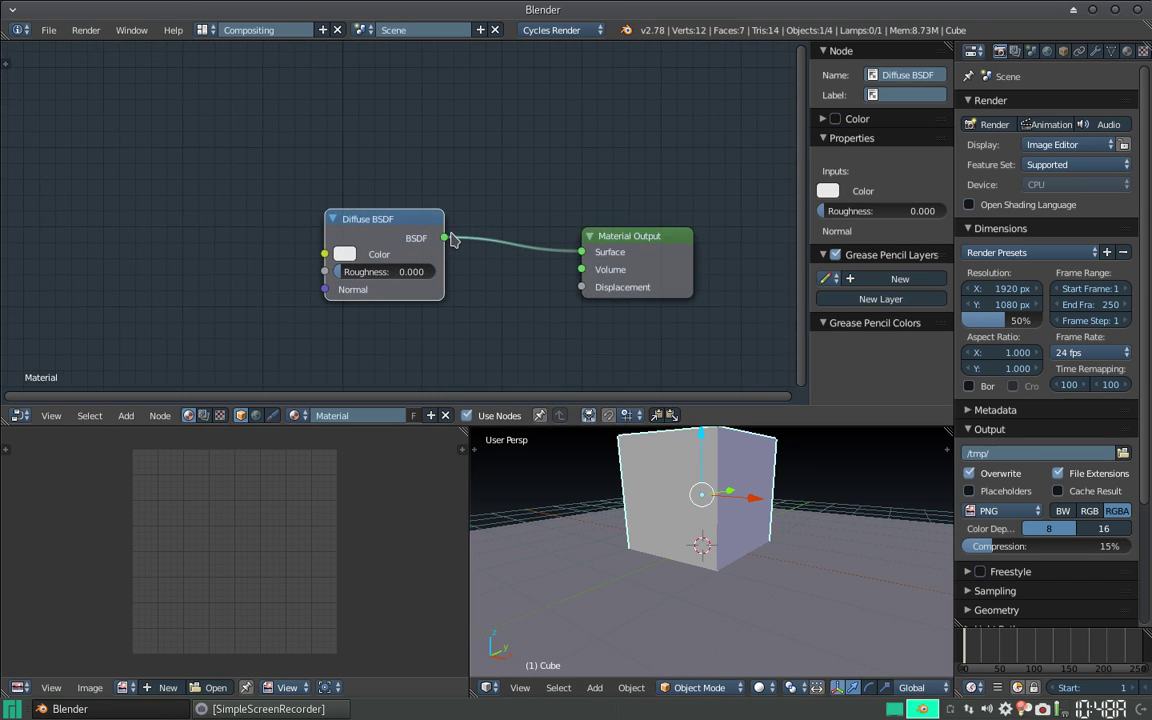
drag(424, 226, 314, 184)
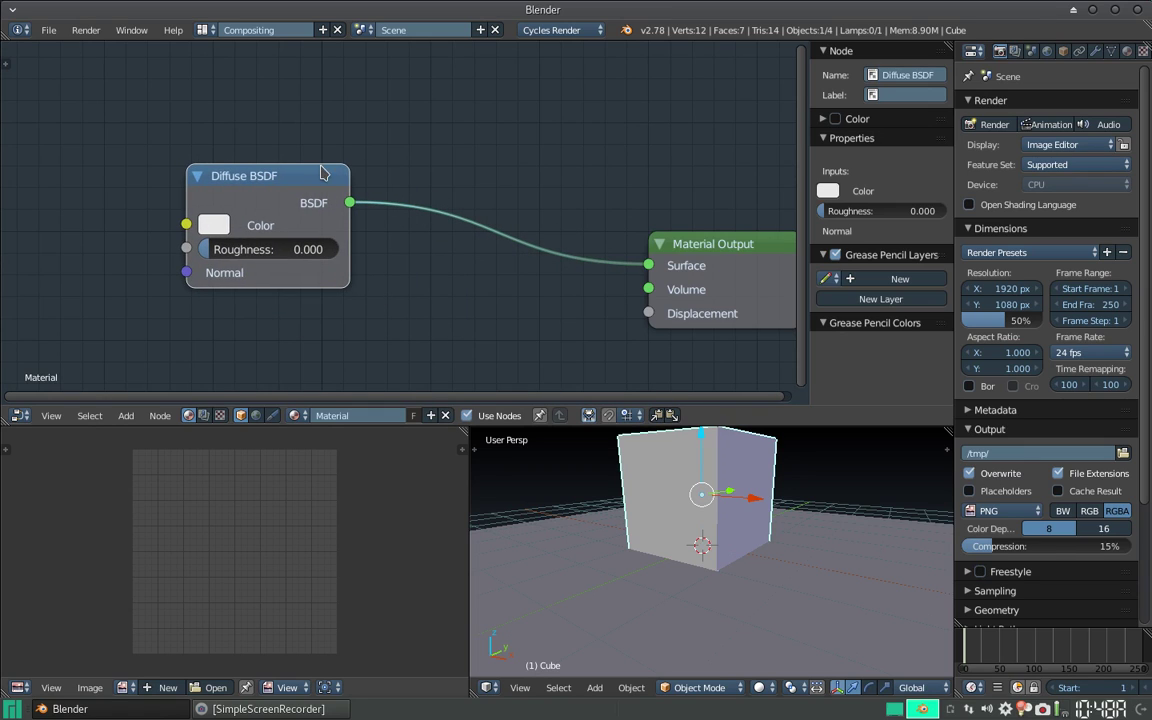
key(x)
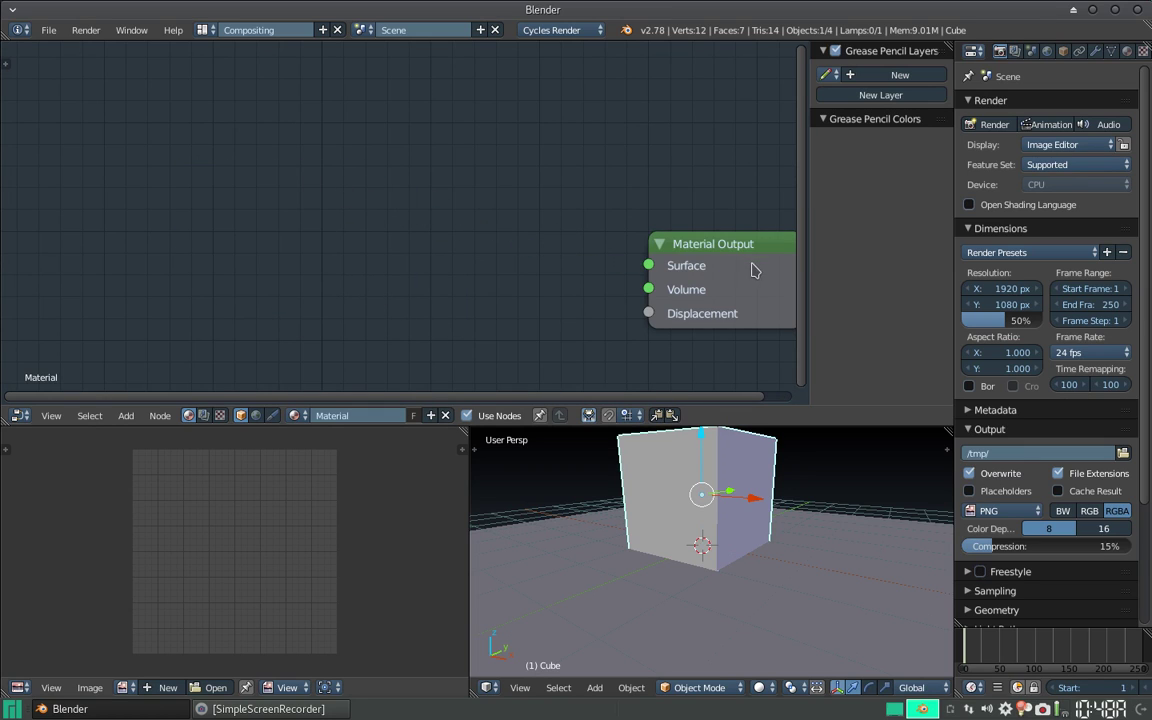
drag(657, 227, 606, 203)
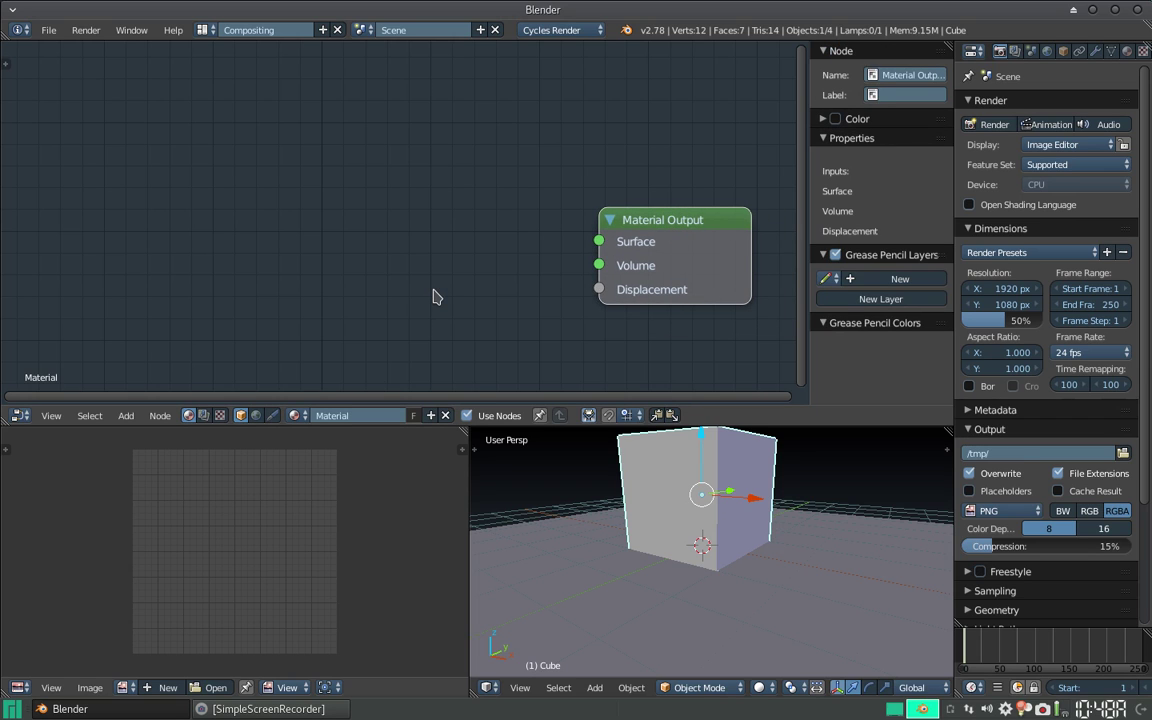
scroll(445, 282, down, 1)
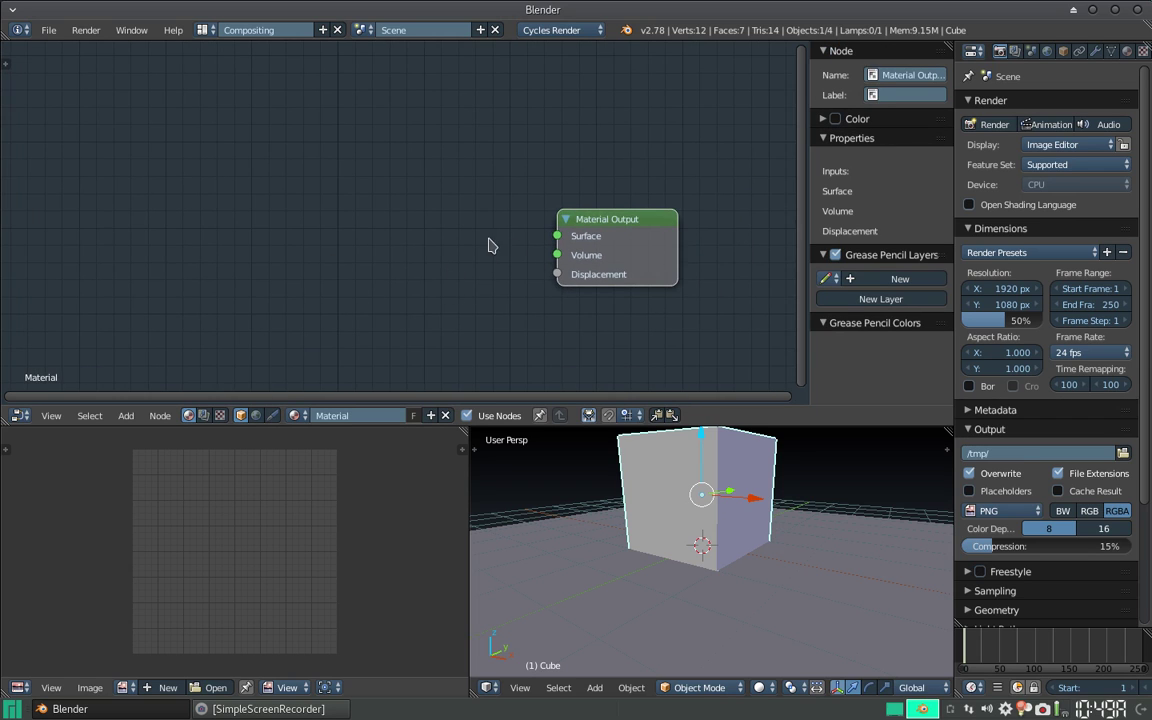
key(g)
click(576, 285)
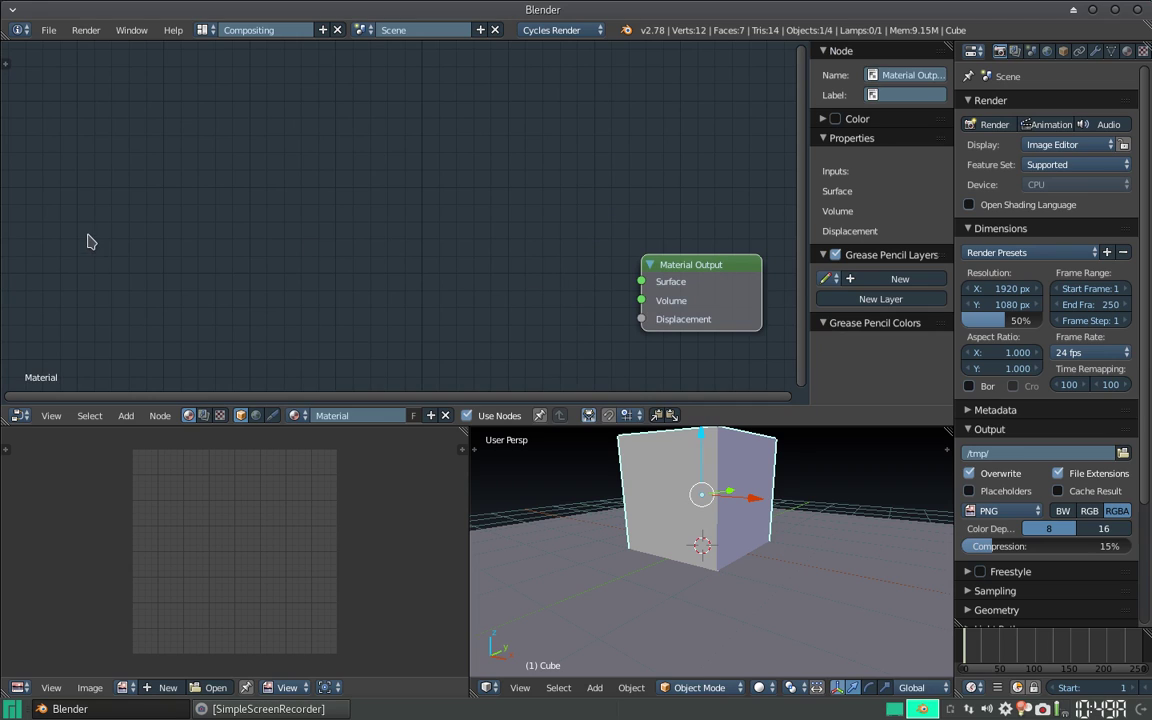
key(shift+a)
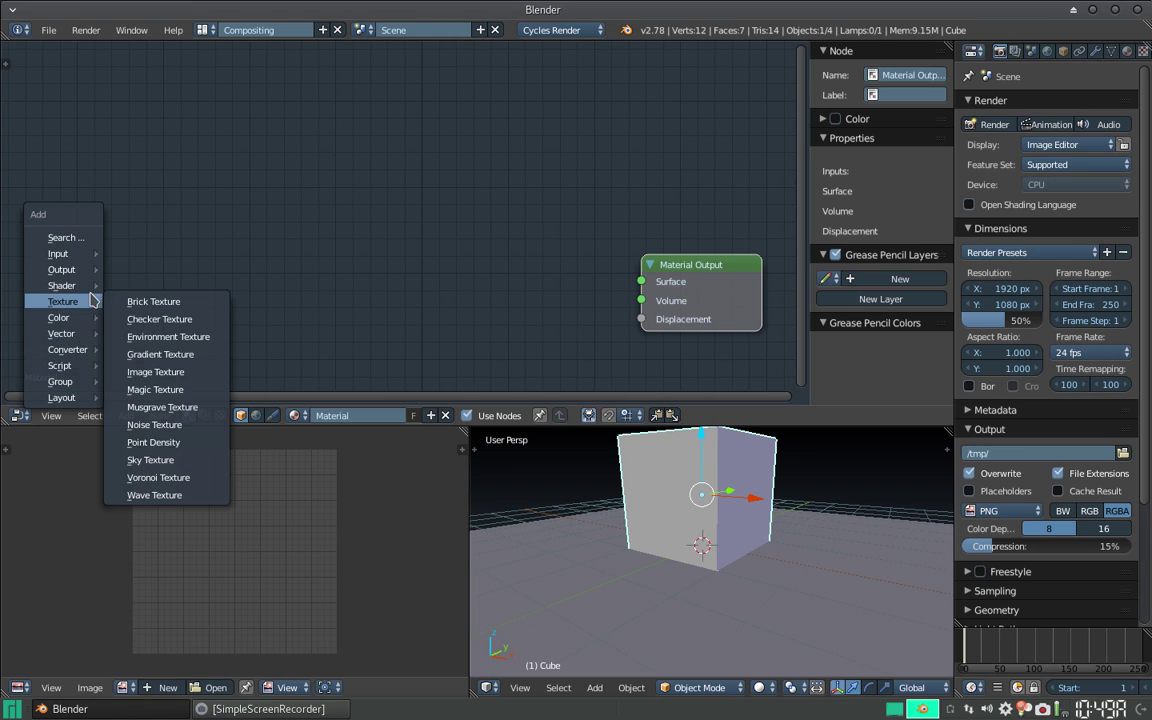
mouse_move(249, 345)
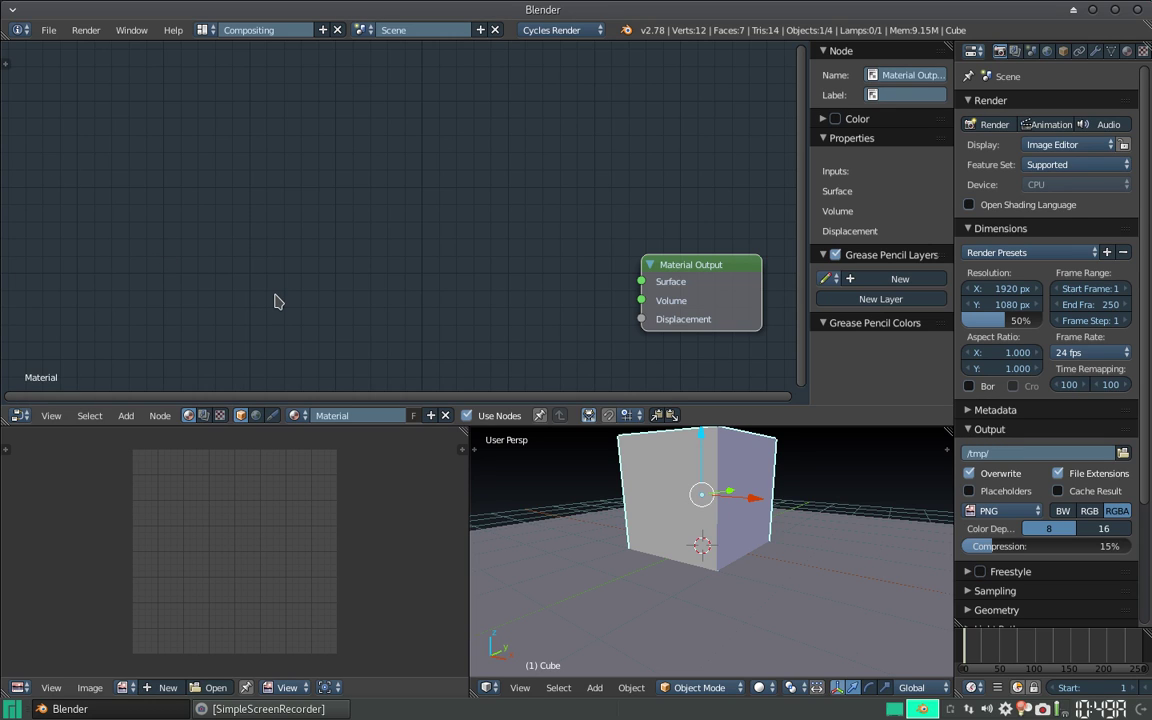
key(shift+a)
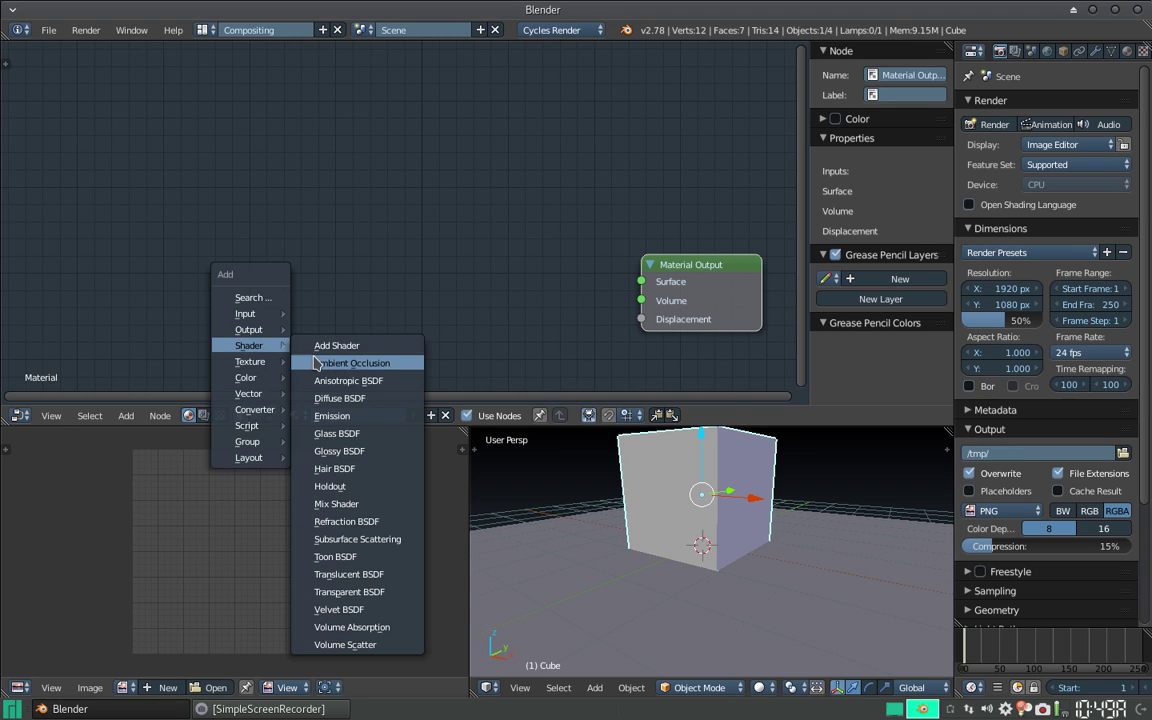
Add a Mix Shader wired into Material Output's Surface, with Rendered viewport shading.
click(376, 504)
click(411, 234)
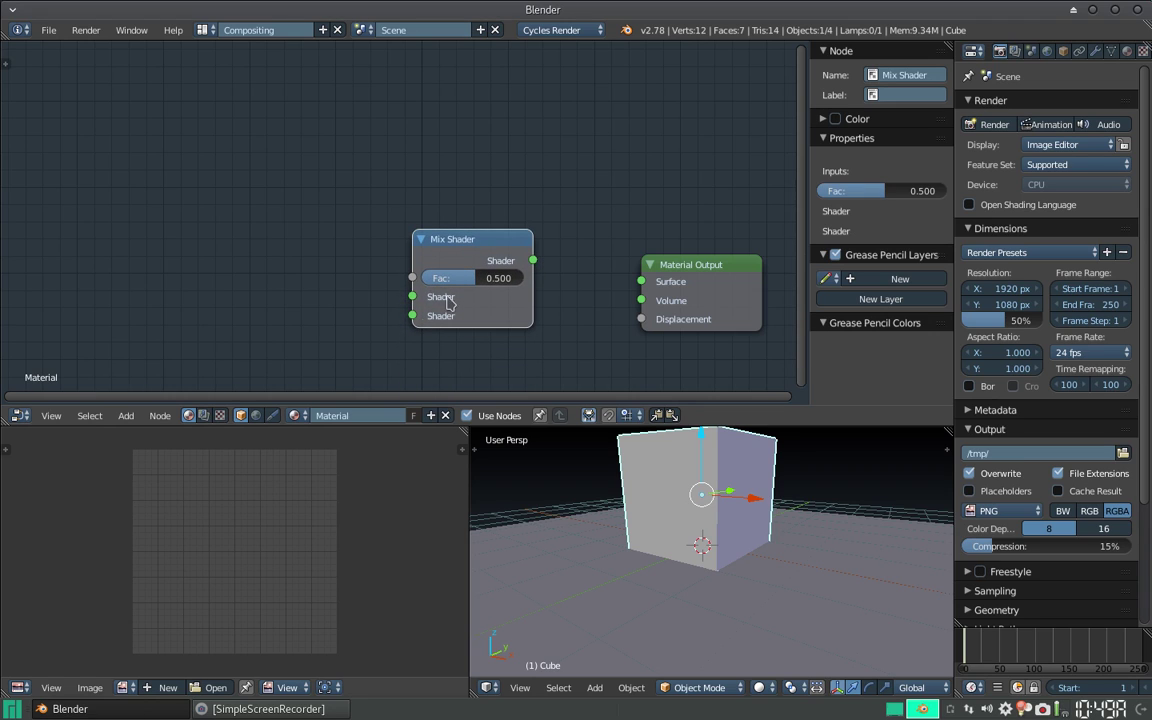
click(761, 687)
click(792, 581)
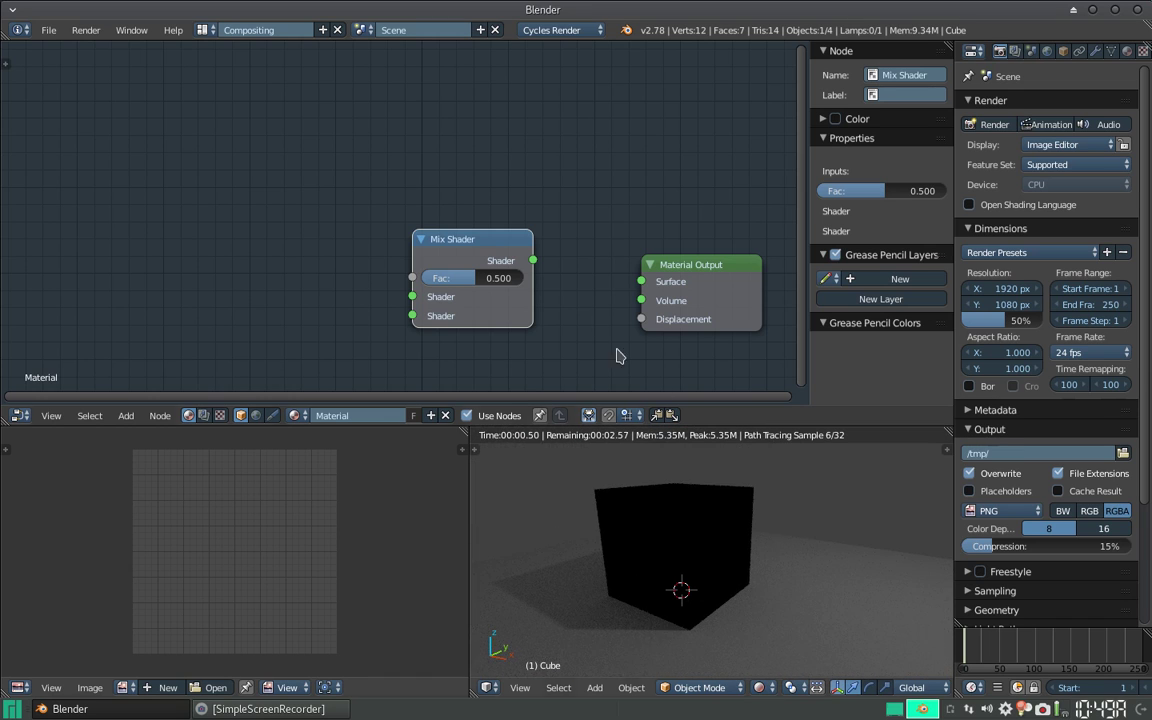
drag(533, 261, 641, 284)
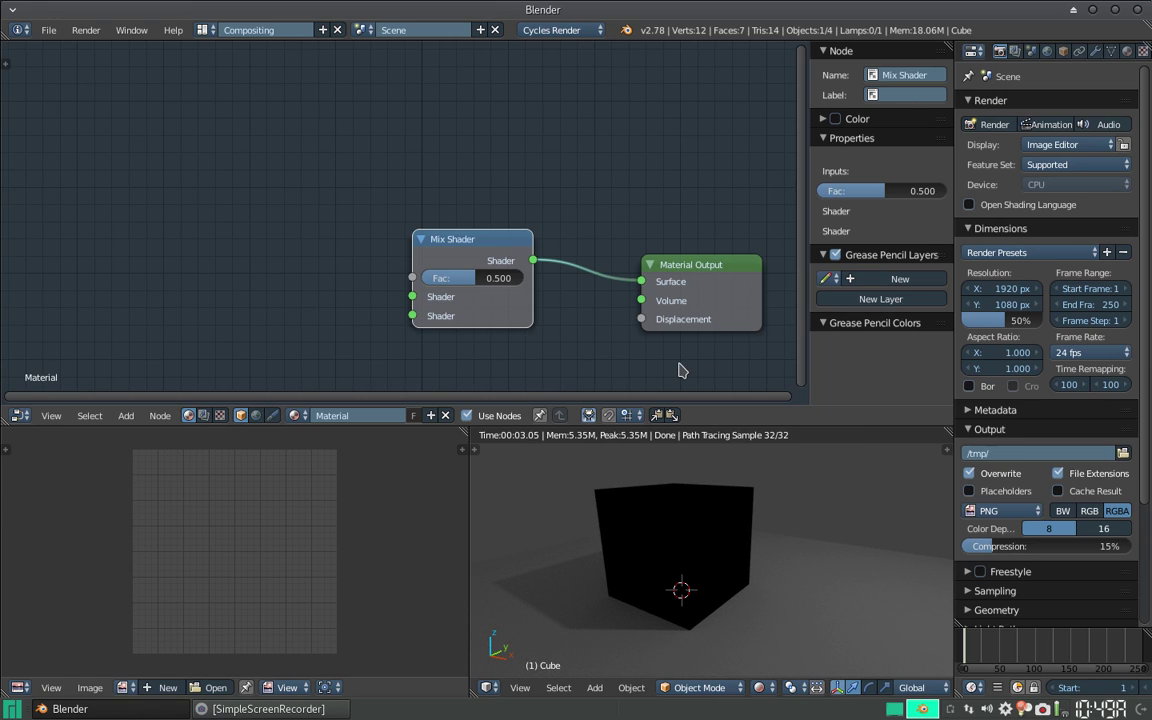
middle_drag(452, 257, 481, 215)
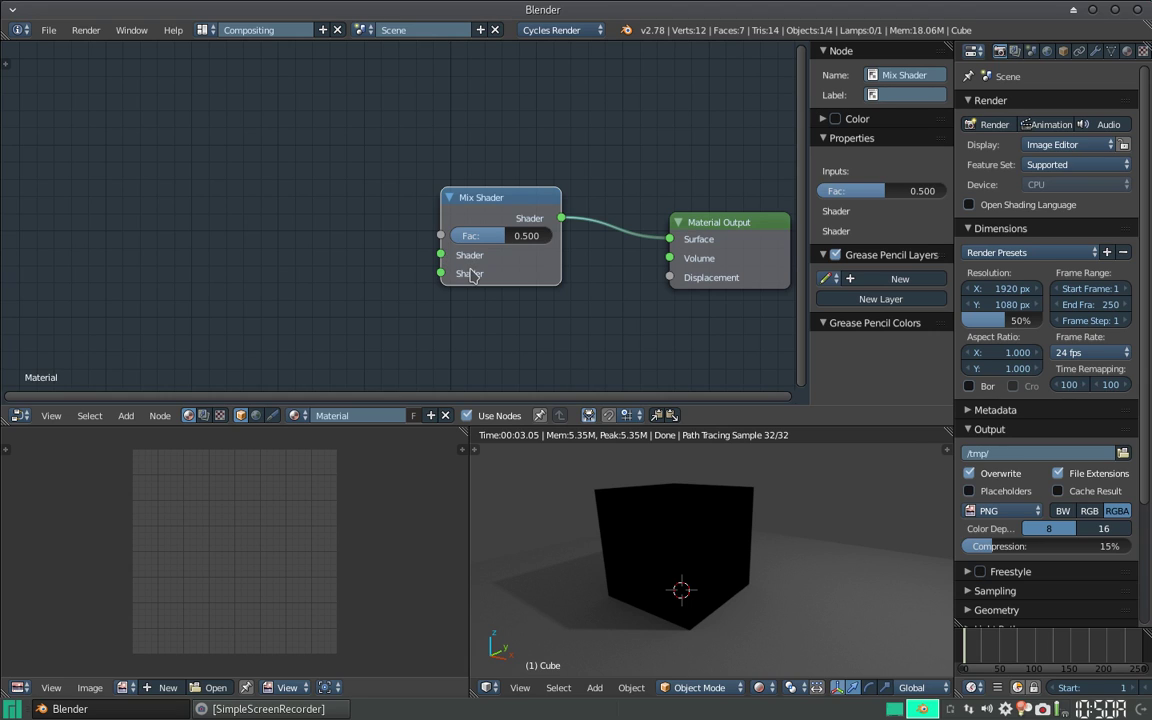
Add Transparent and Glossy BSDF nodes, stack Glossy above, and wire Glossy into the Mix Shader.
key(shift+a)
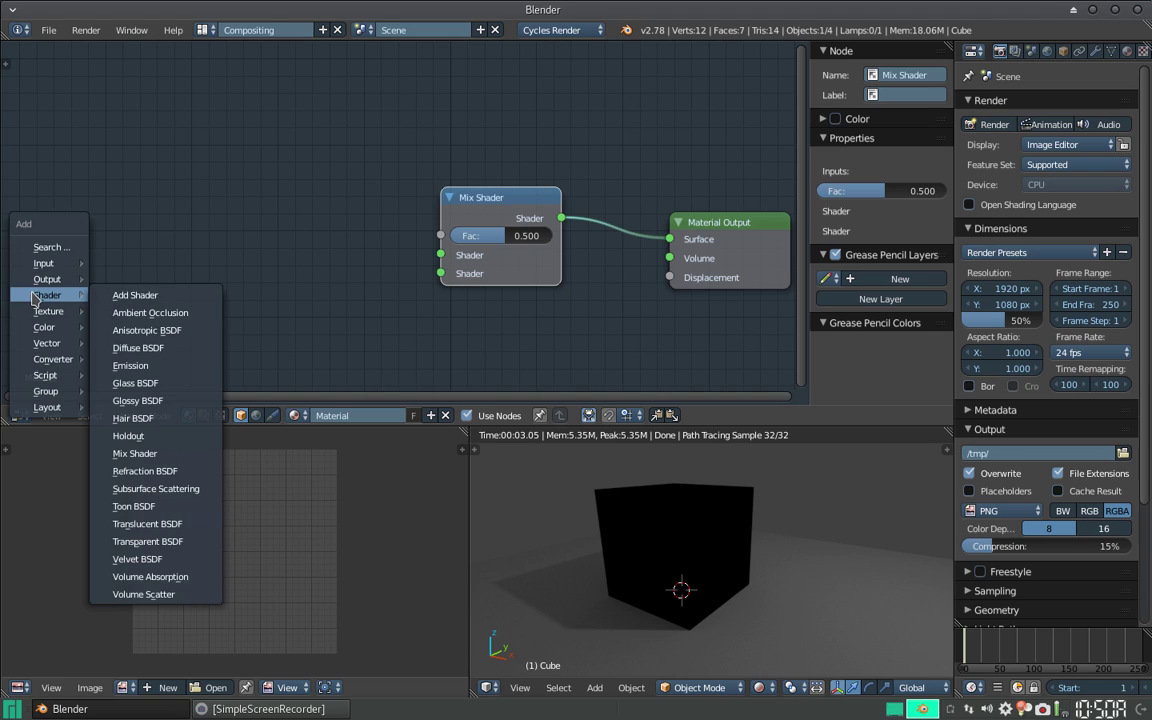
click(179, 543)
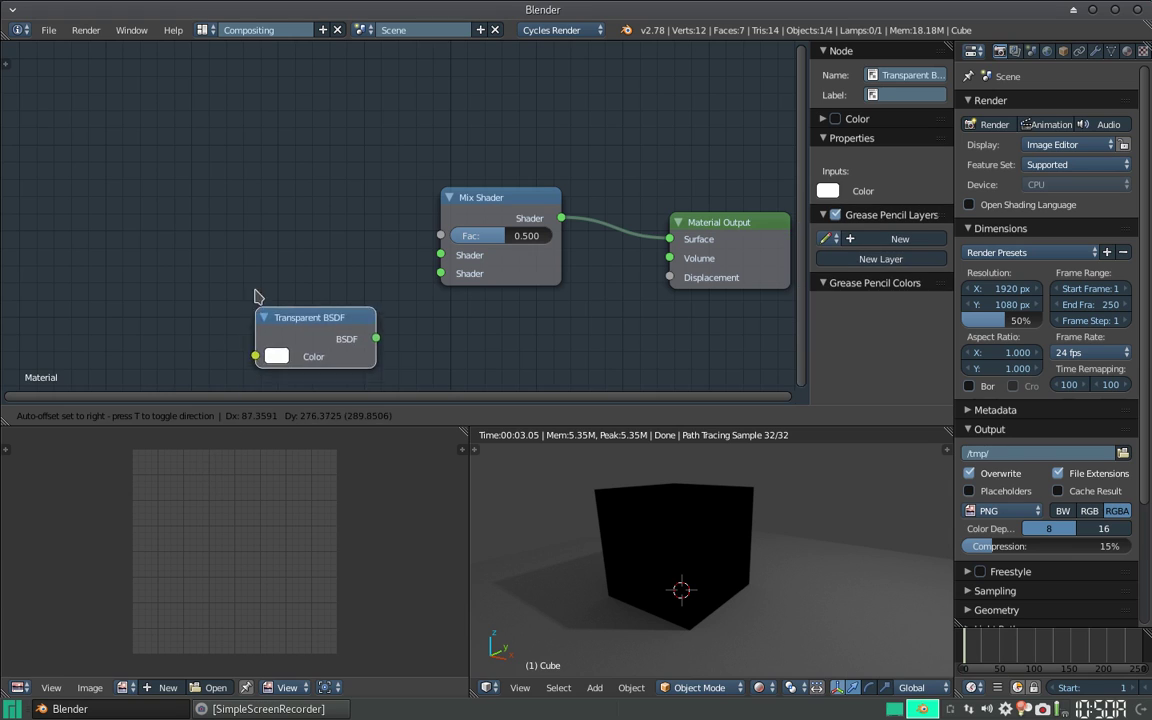
click(211, 258)
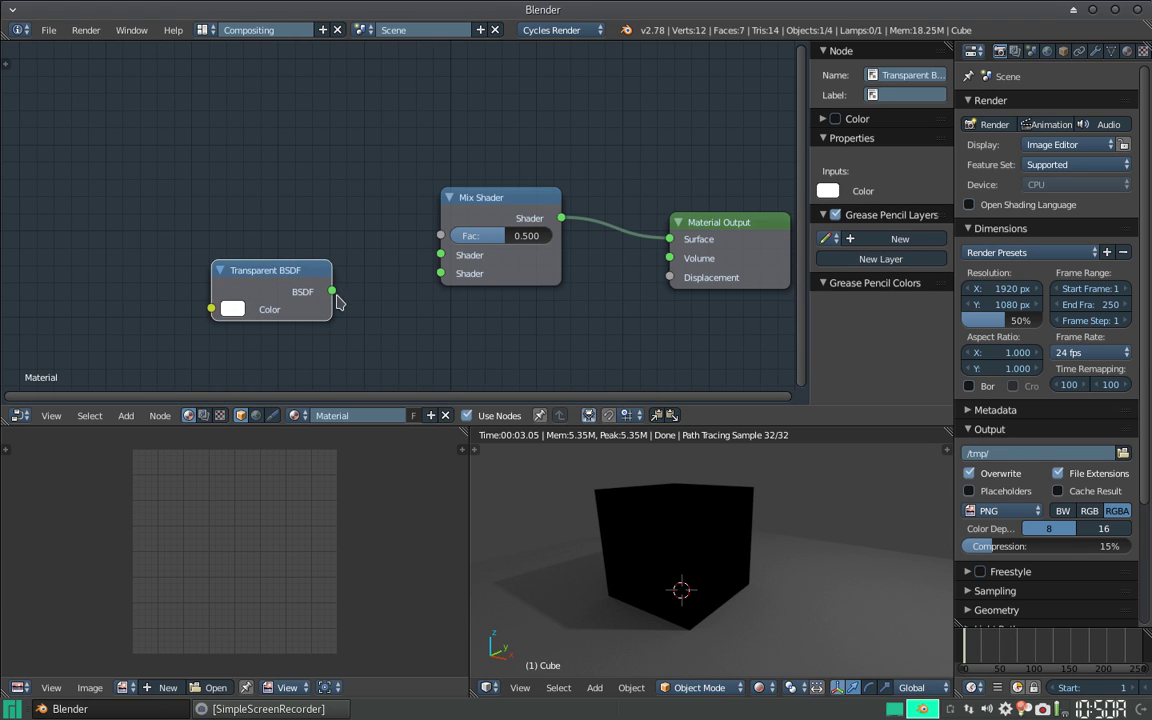
key(shift+a)
mouse_move(130, 205)
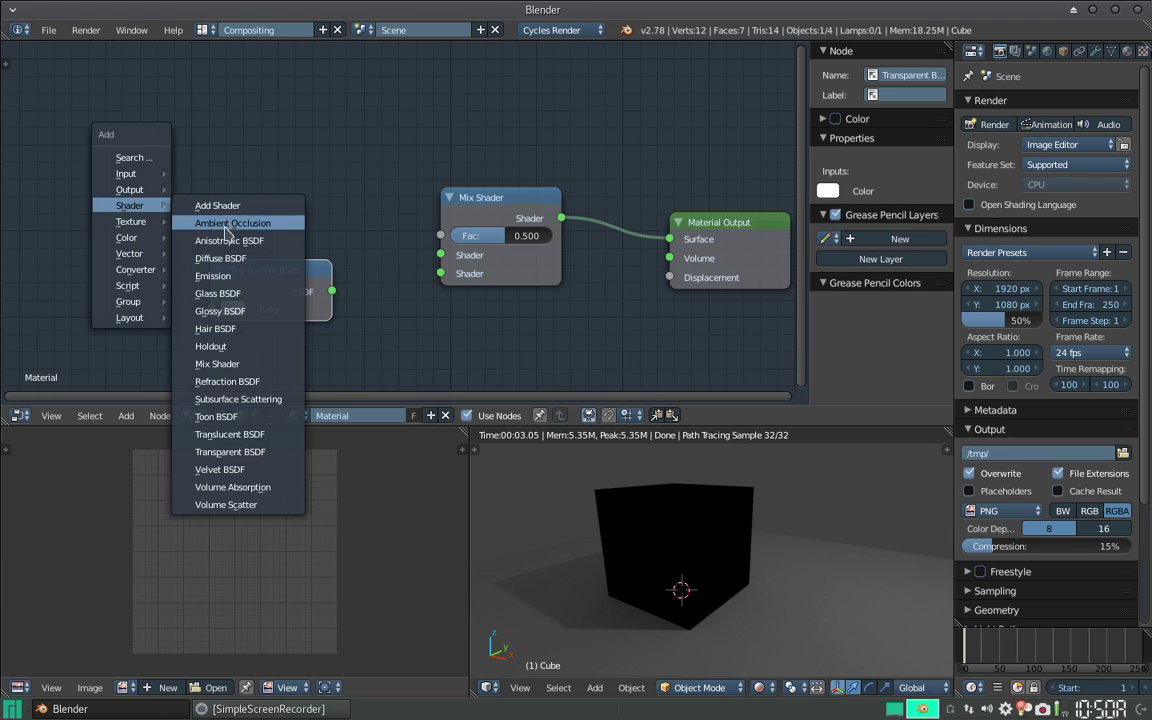
click(241, 311)
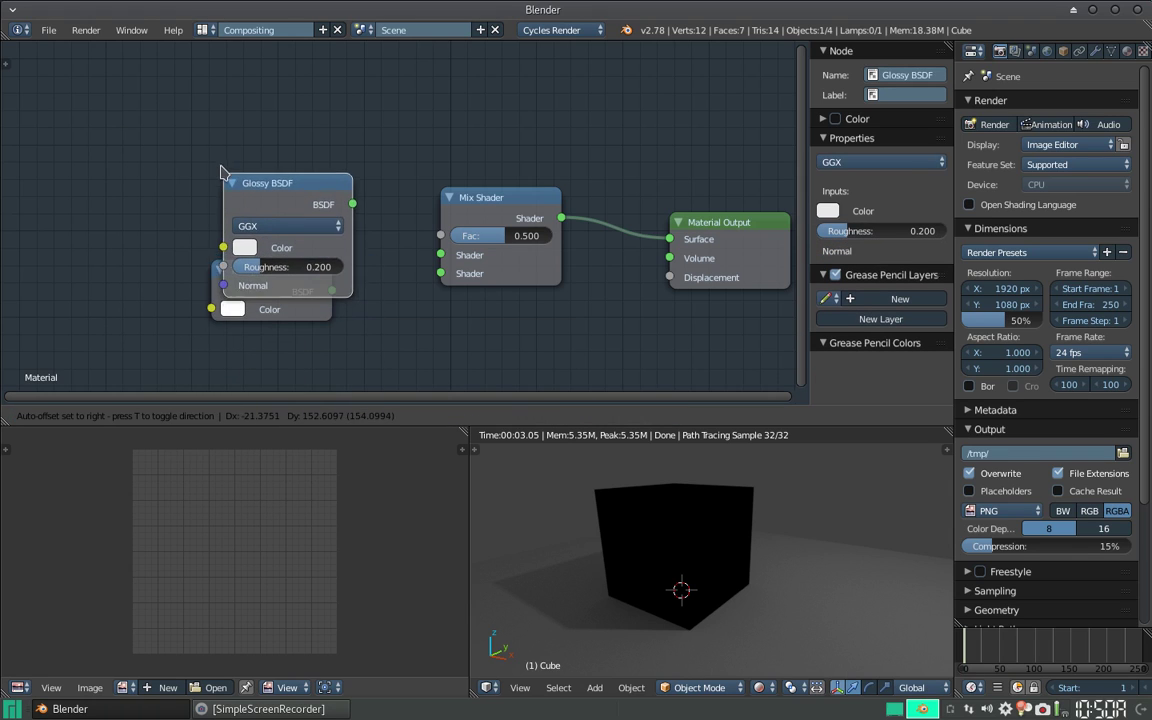
click(208, 115)
drag(247, 268, 257, 315)
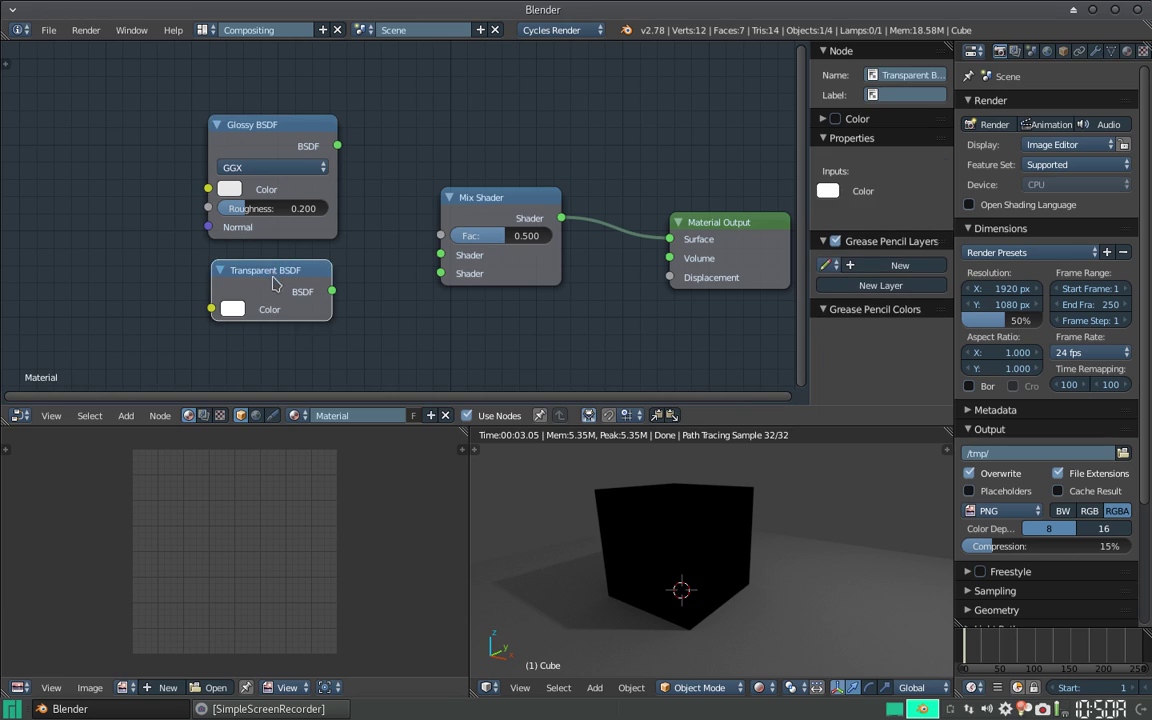
drag(290, 126, 299, 181)
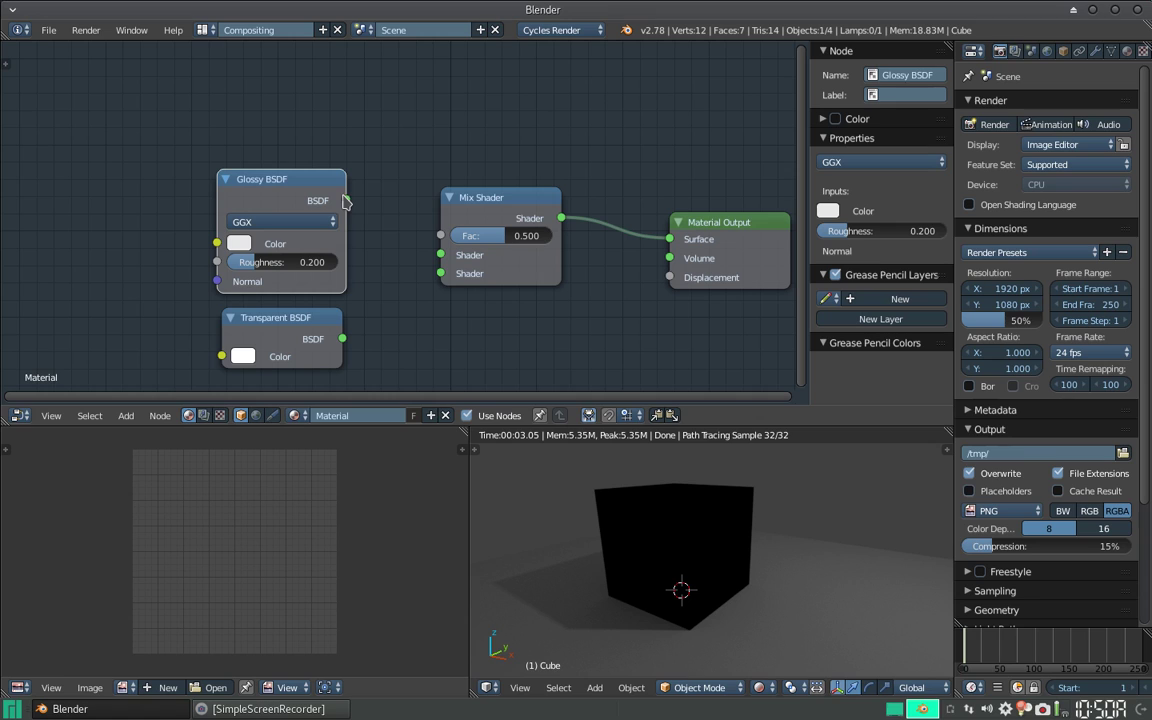
drag(347, 201, 420, 245)
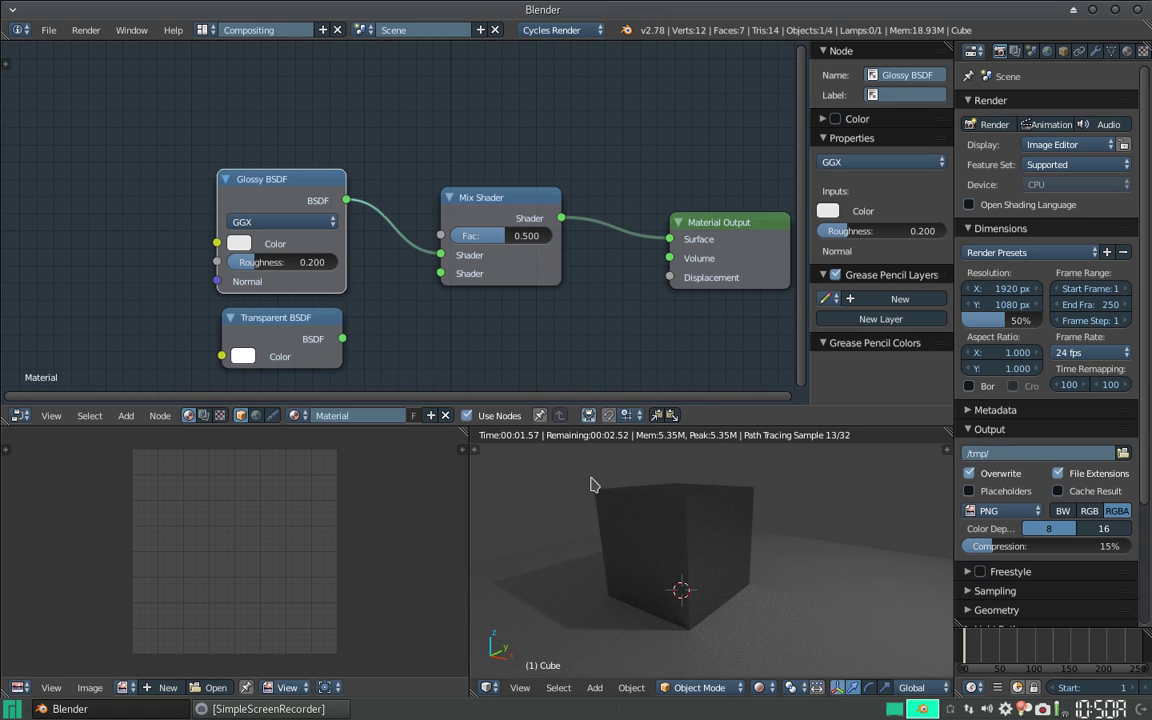
Connect Glossy BSDF to the Mix Shader's first shader input and Transparent BSDF to the second.
drag(483, 258, 365, 270)
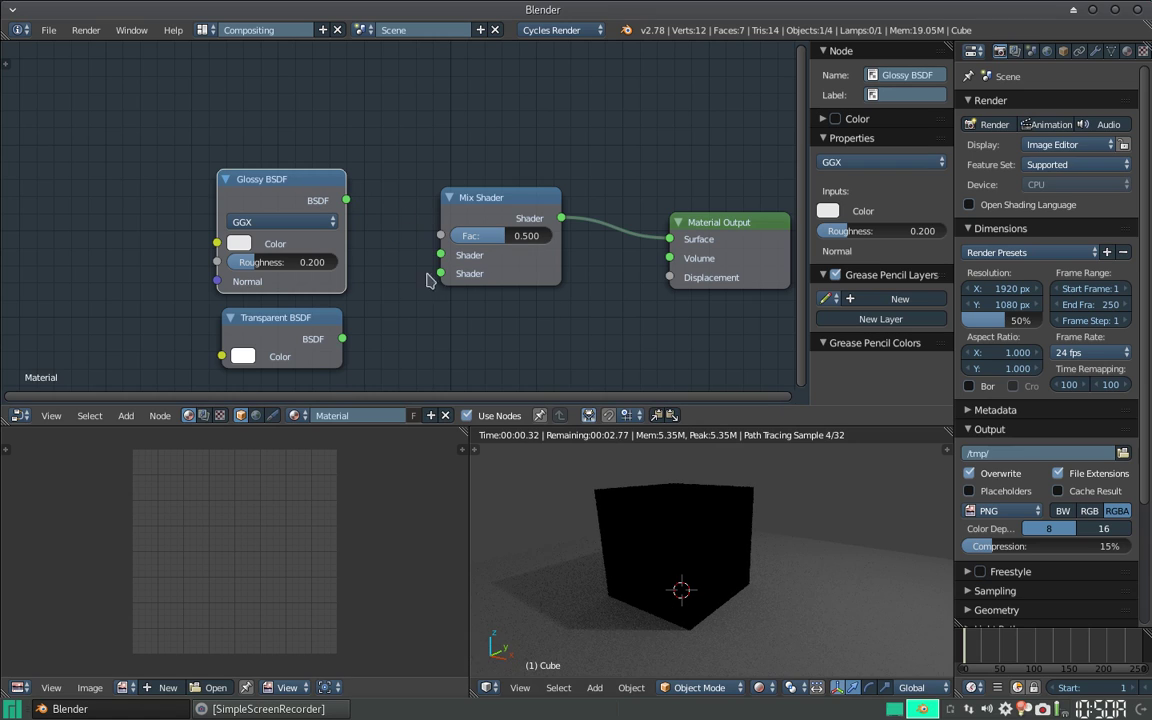
drag(346, 200, 410, 248)
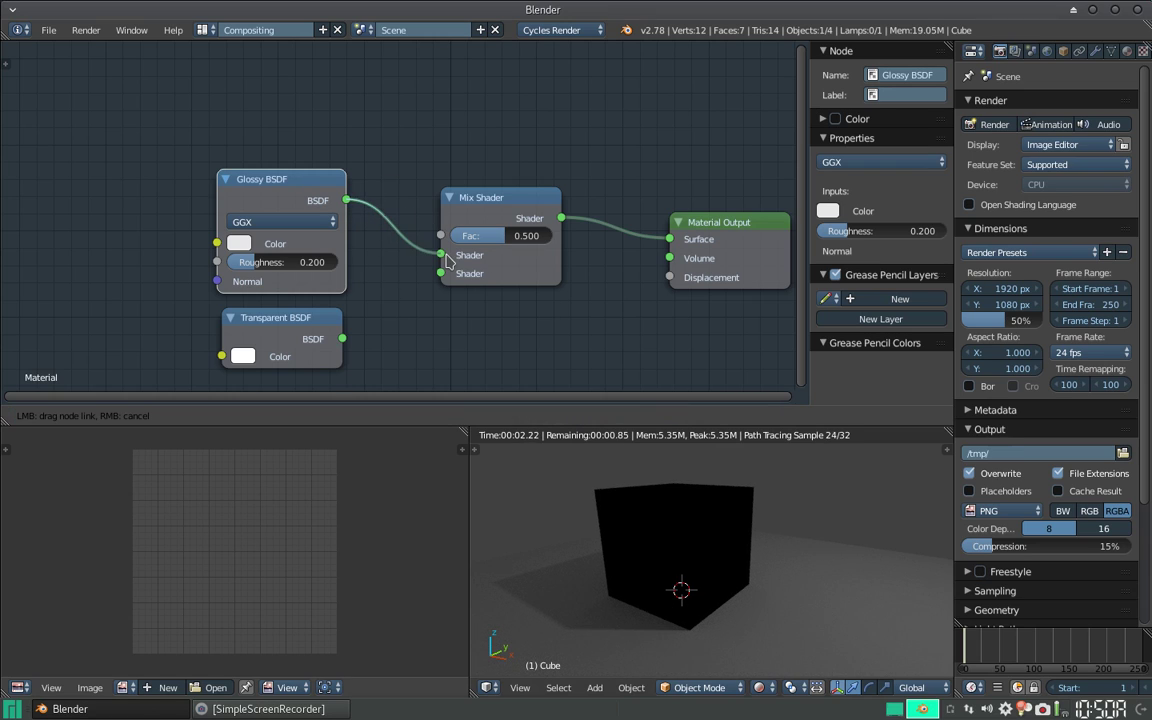
drag(342, 338, 439, 276)
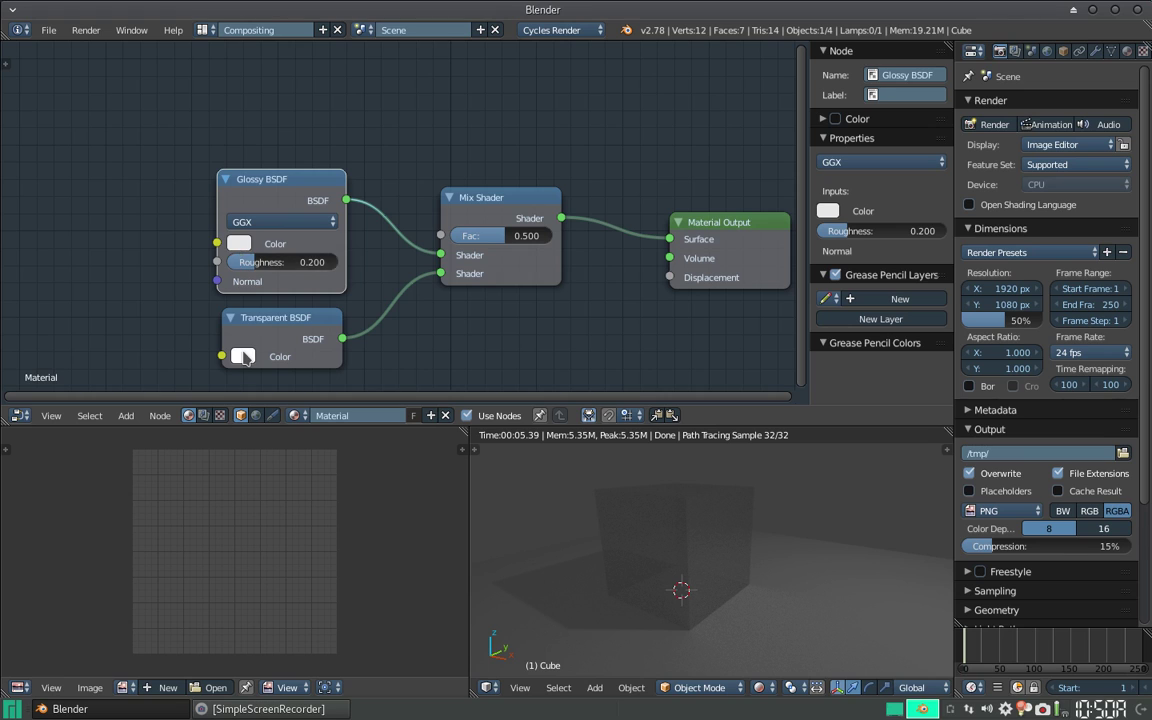
Tint the Transparent BSDF blue and set the Glossy roughness to 0.050.
click(243, 356)
click(348, 152)
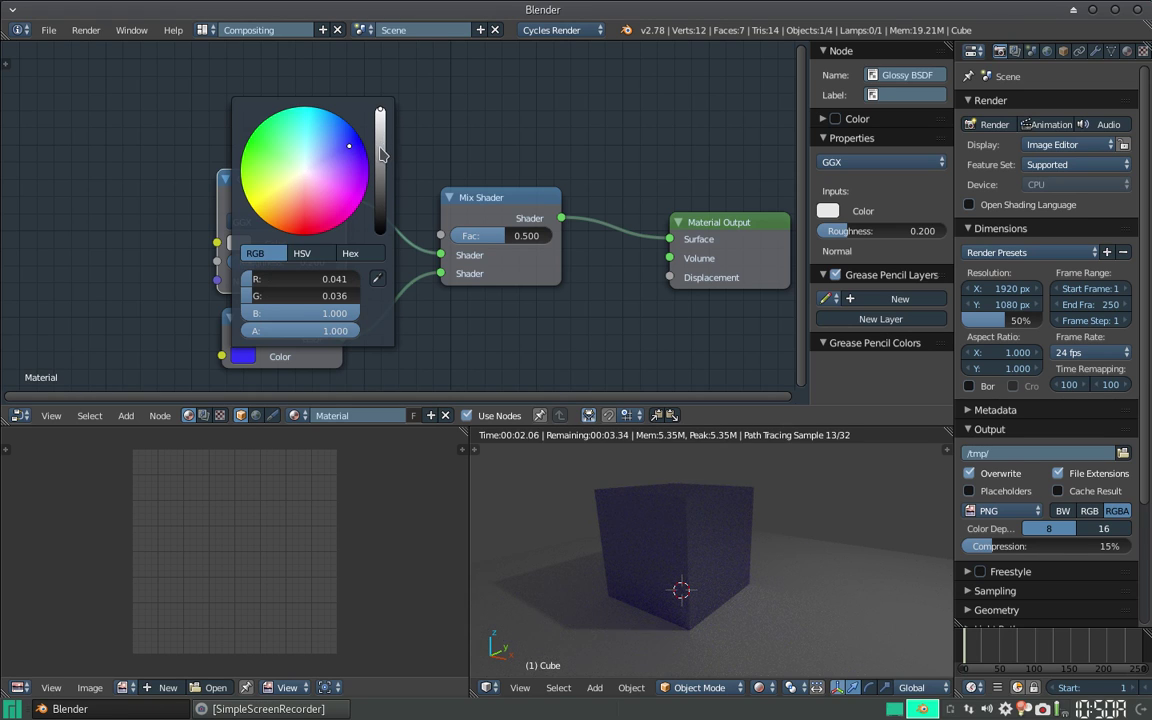
click(266, 260)
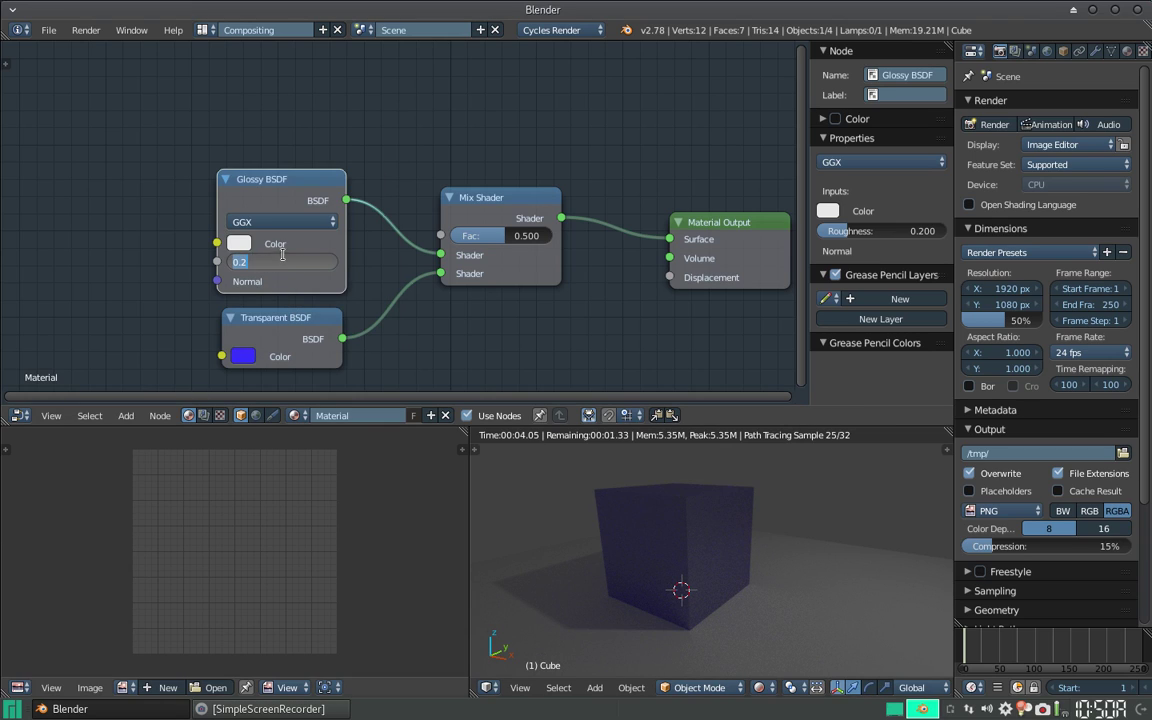
text(0.2)
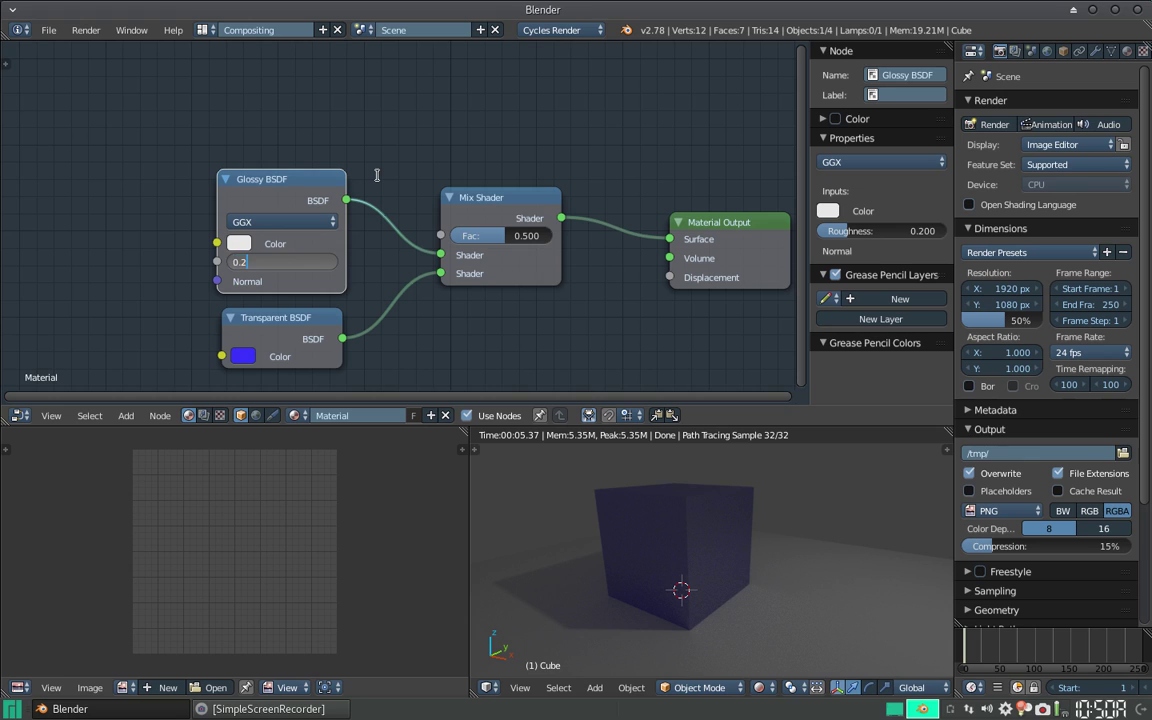
text(5)
key(Return)
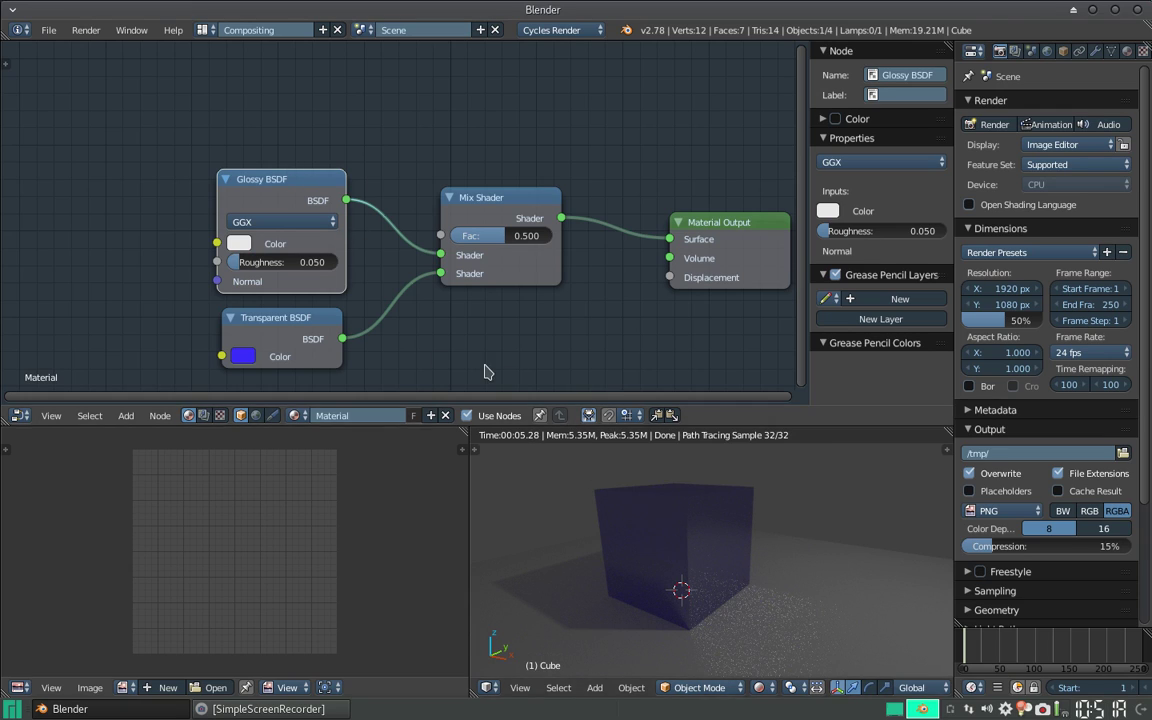
Back in the Default layout, delete the lamp and add a new plane.
key(ctrl+Right)
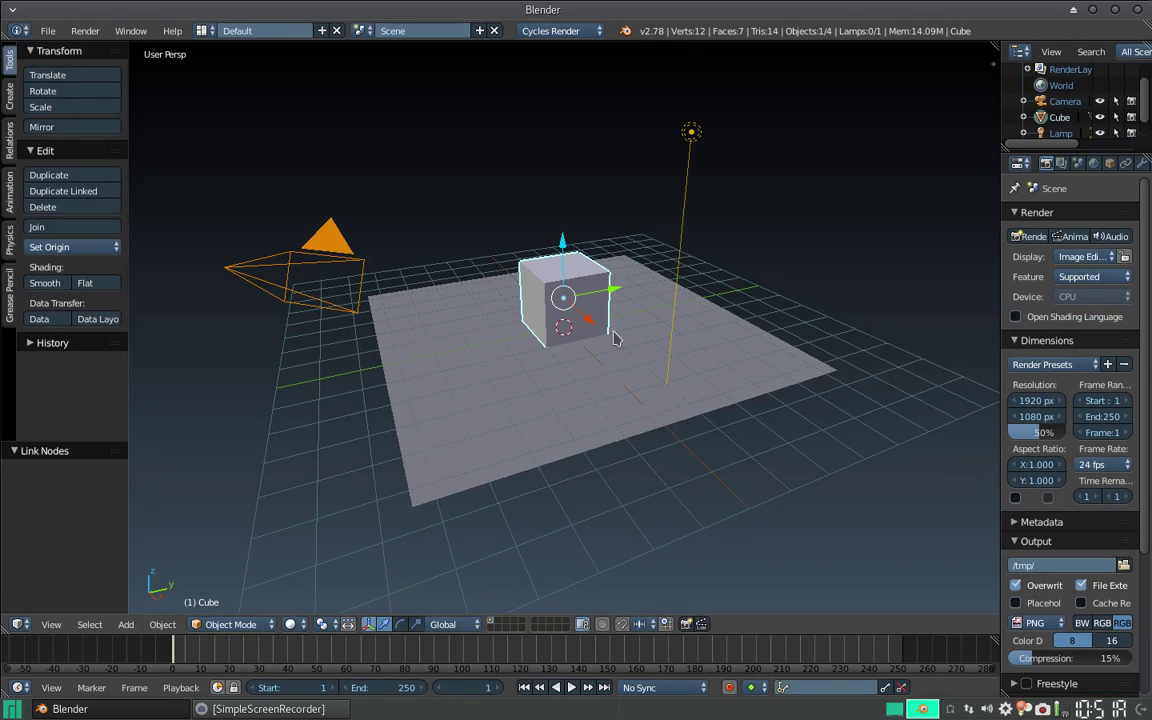
right_click(689, 150)
key(x)
click(551, 233)
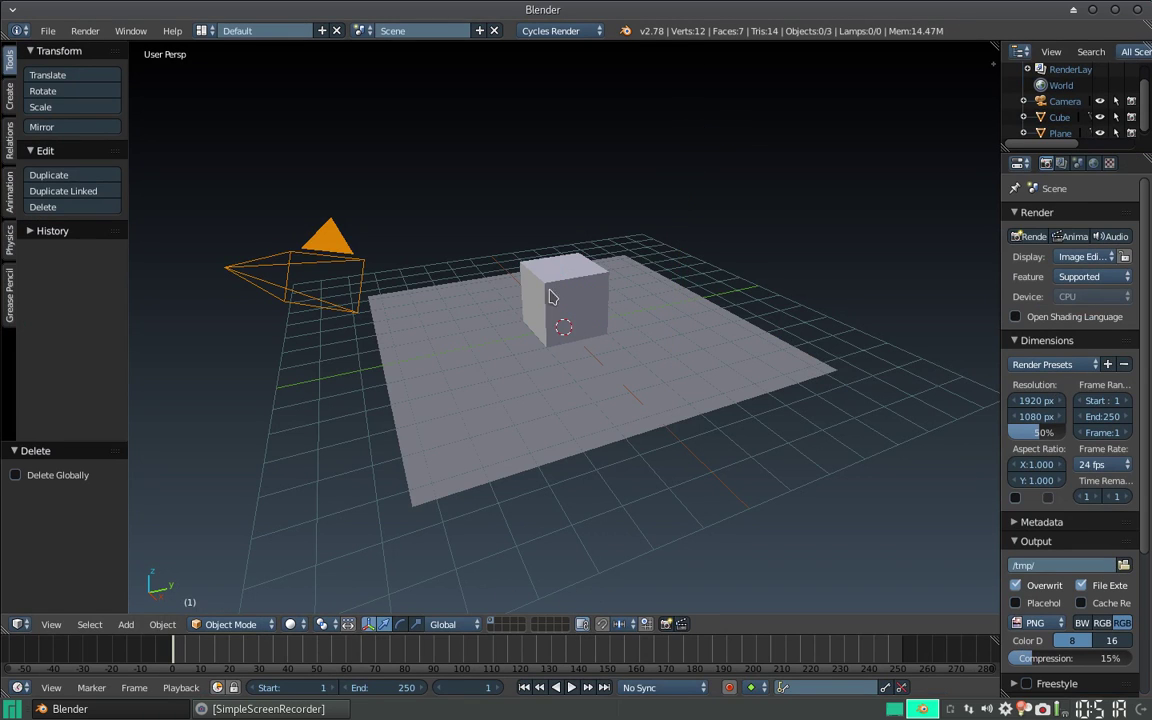
key(shift+a)
click(512, 301)
Raise the new plane high above the floor and shift it left of the cube along X.
key(g)
key(z)
click(483, 231)
middle_drag(483, 231, 578, 232)
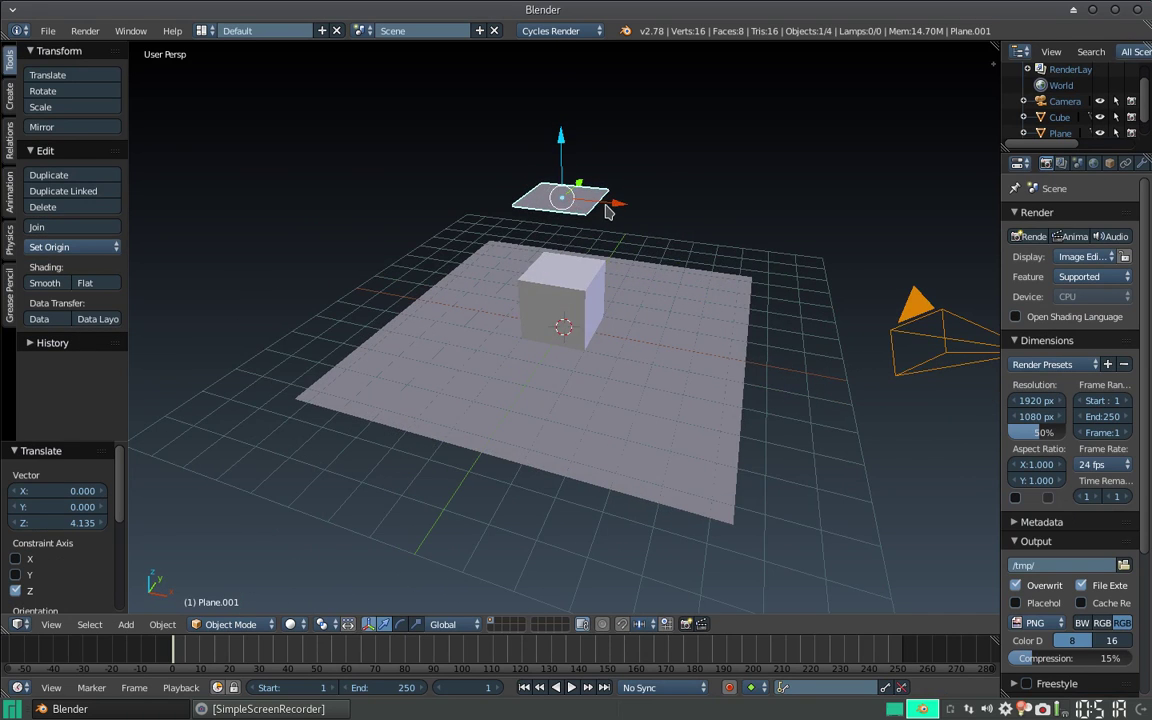
key(g)
key(x)
click(428, 180)
Tilt the plane about 33 degrees around Y, scale it about 1.9 times, and set its final height.
key(r)
key(y)
click(650, 214)
key(s)
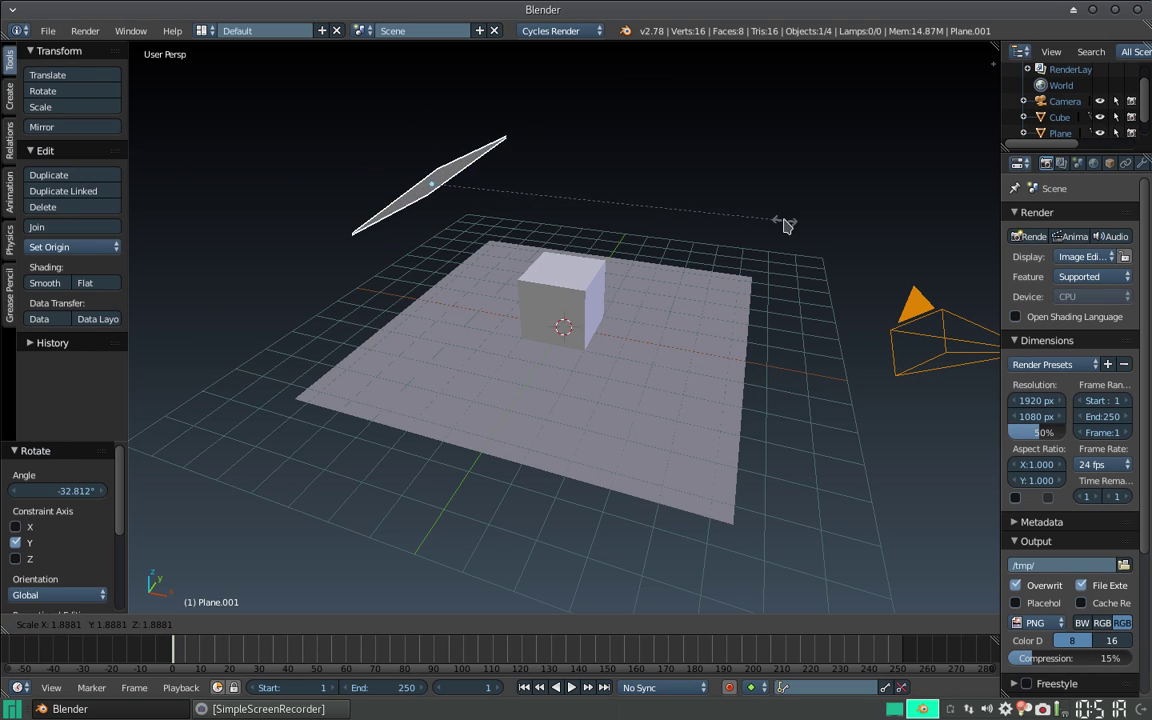
click(705, 205)
key(g)
key(z)
click(593, 166)
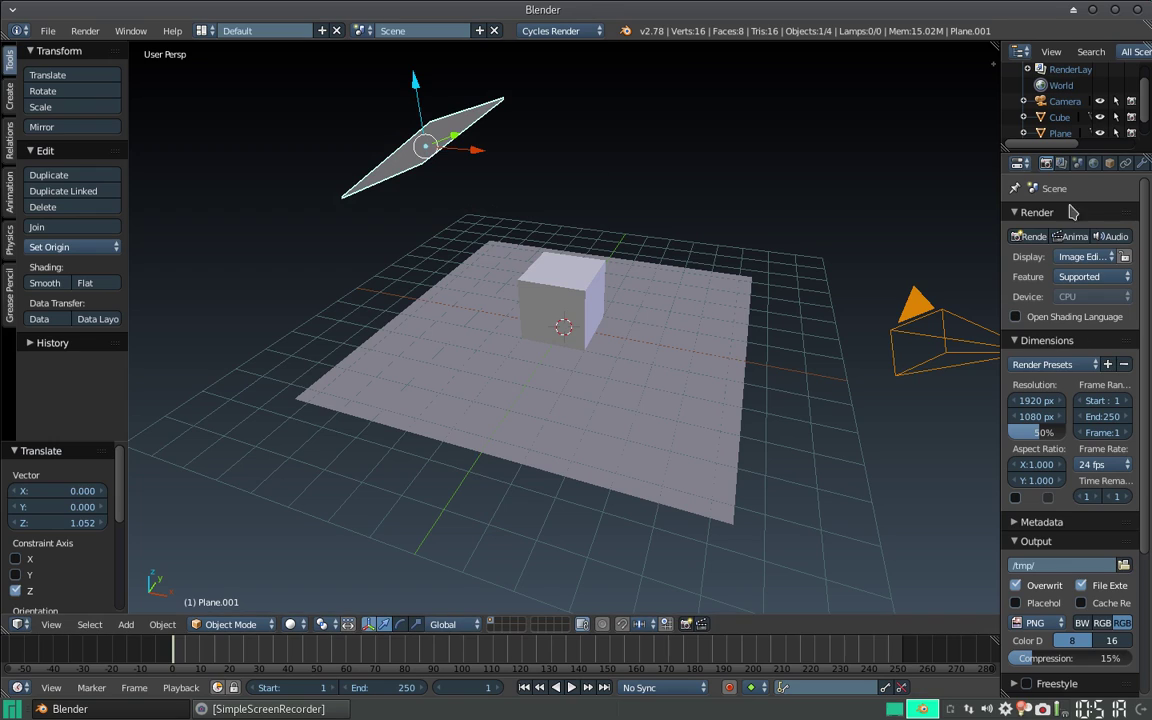
click(1101, 163)
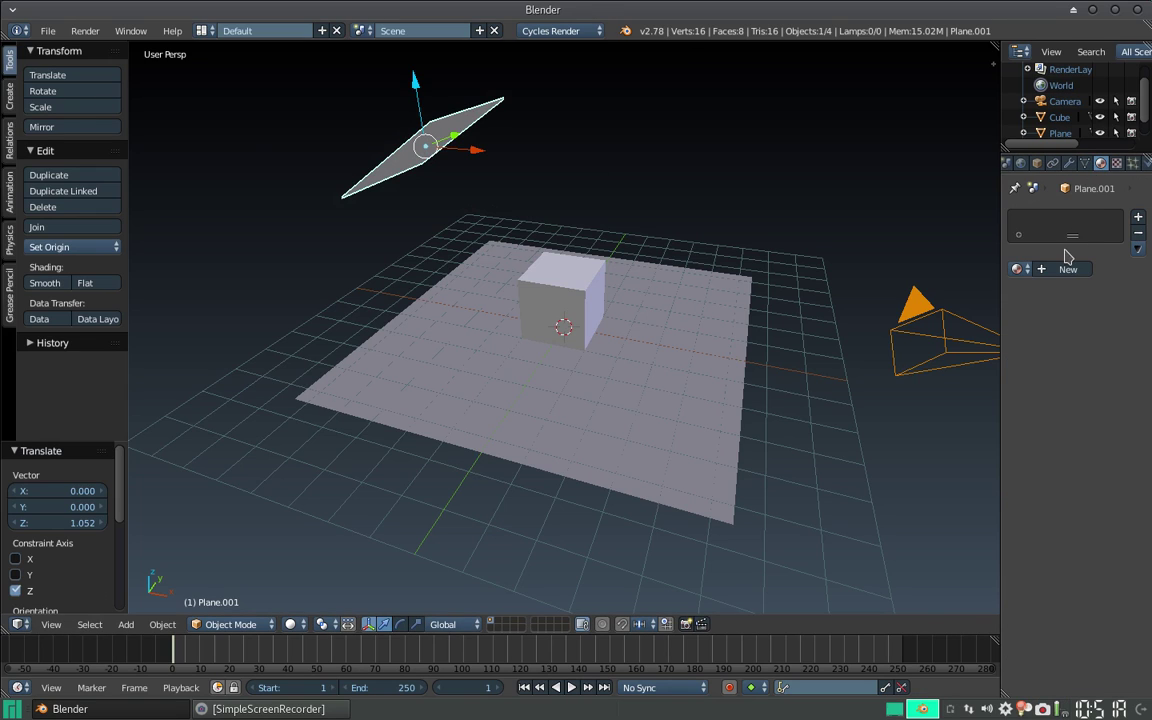
Create a new Emission material for Plane.001 with strength 5.
click(1058, 270)
click(1090, 356)
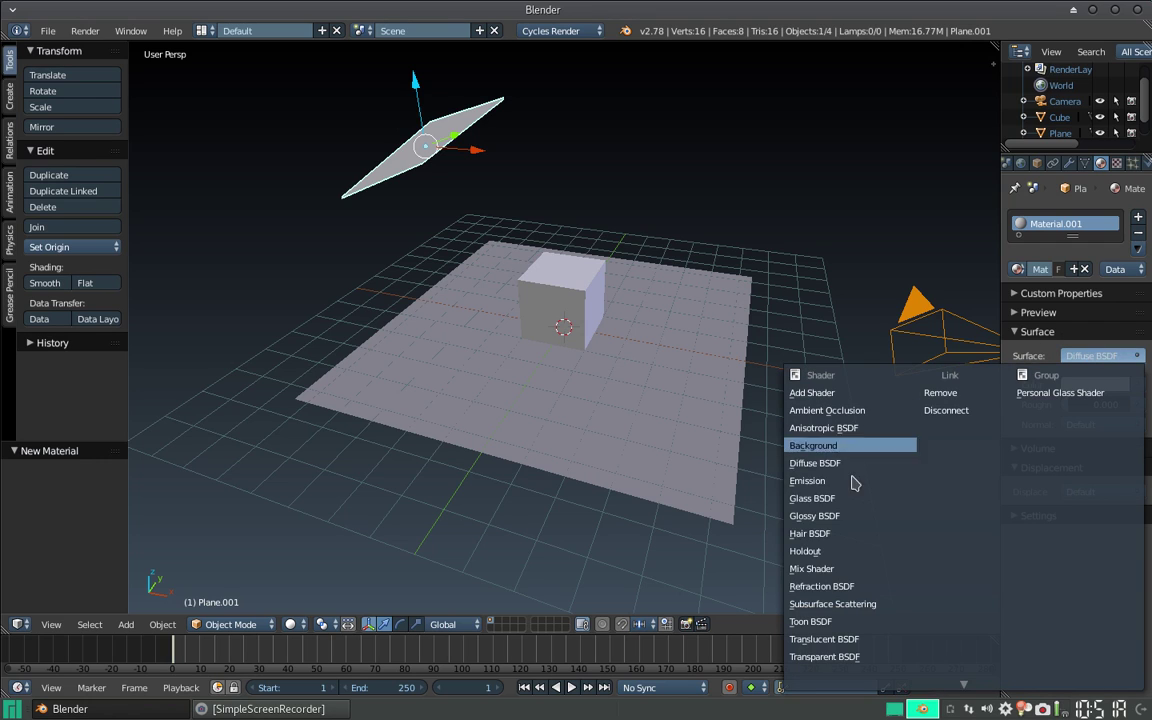
click(812, 481)
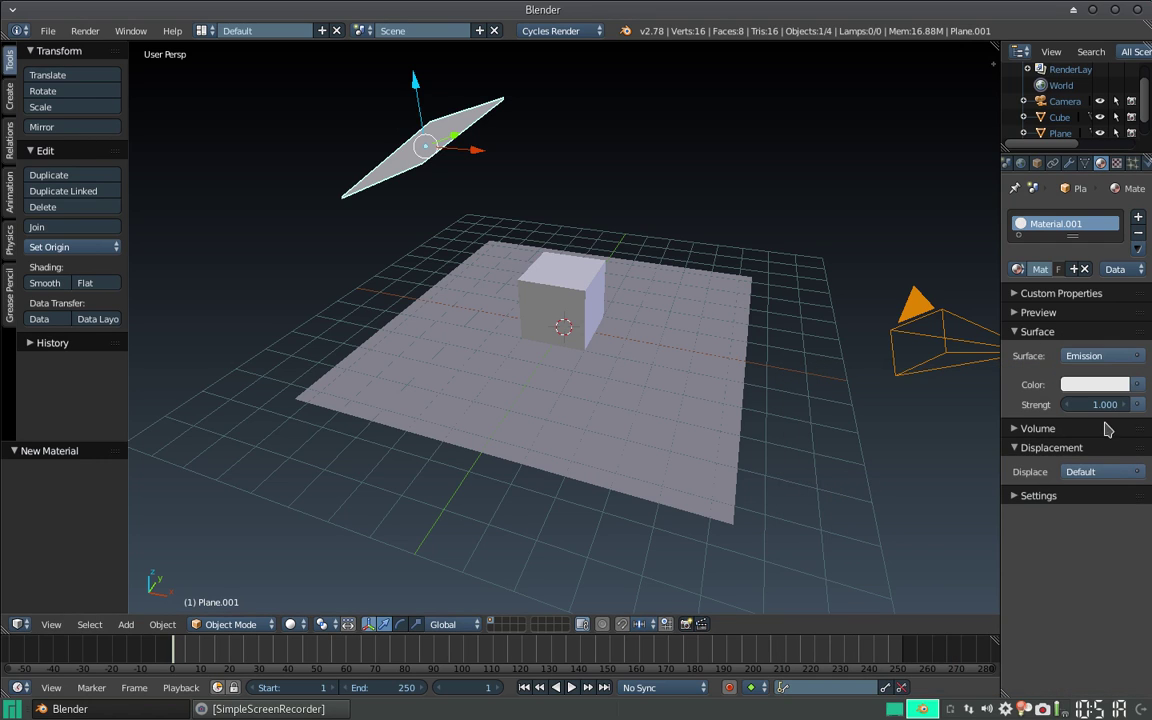
click(1107, 405)
text(5)
key(Return)
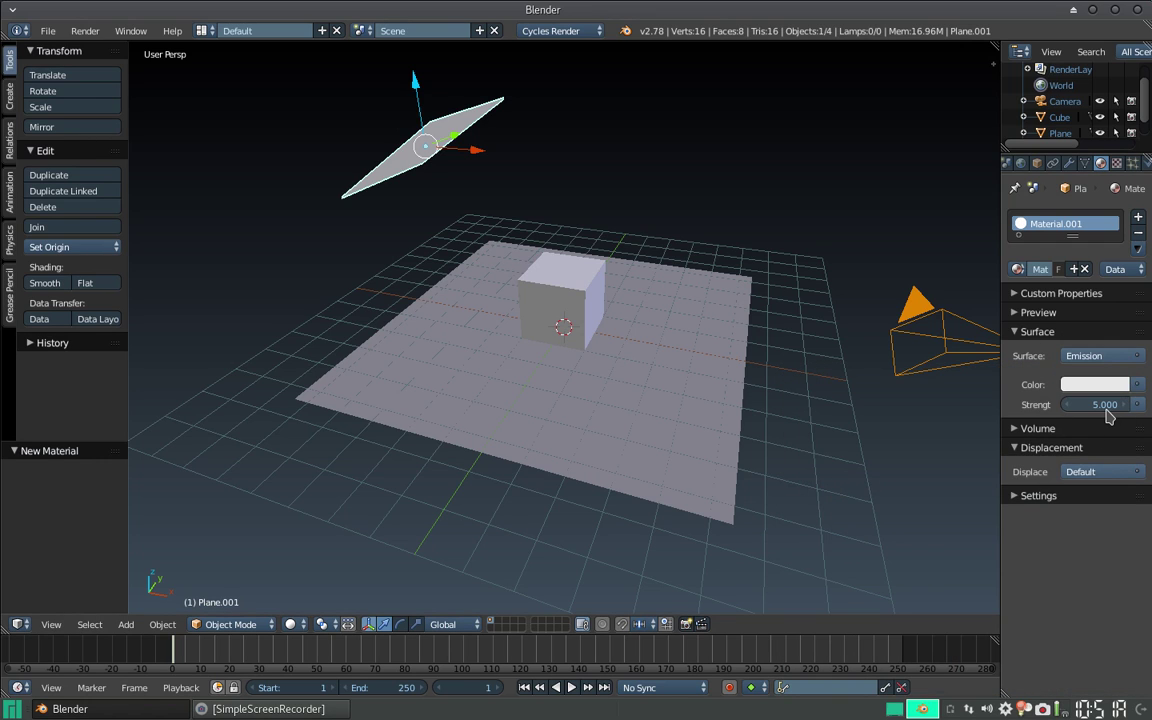
key(ctrl+Left)
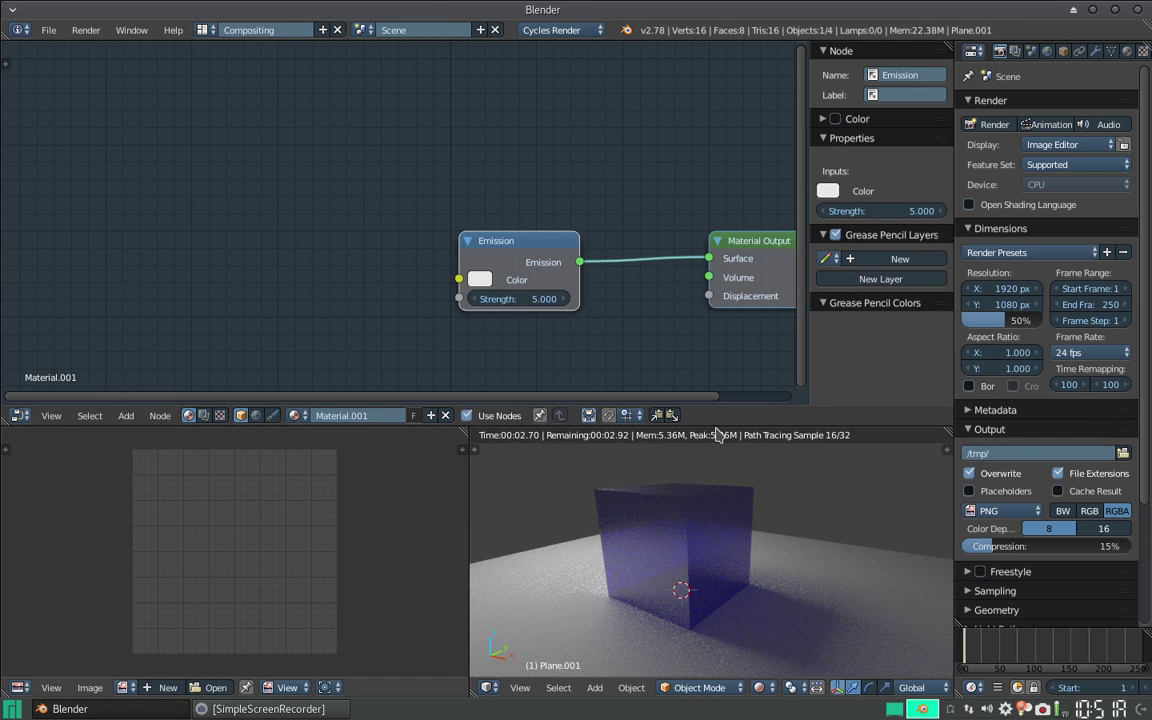
Make the cube active again and bring its glass material nodes into view.
mouse_move(642, 478)
middle_down()
mouse_move(716, 506)
mouse_move(668, 549)
middle_up()
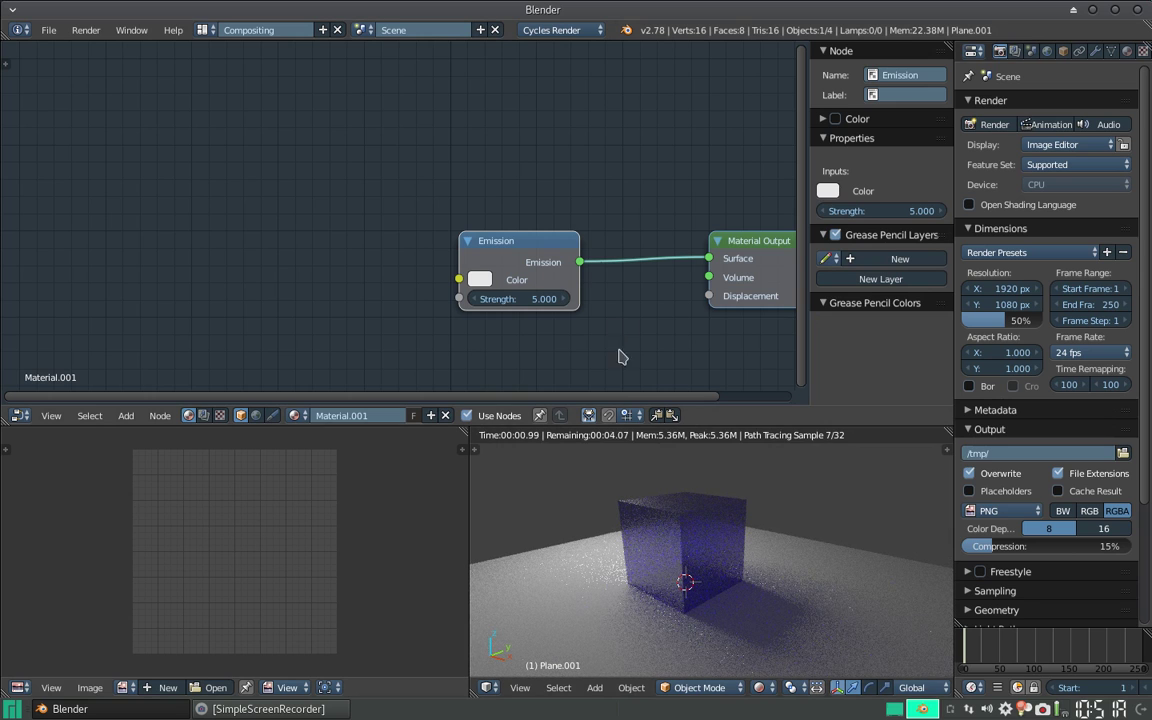
right_click(674, 582)
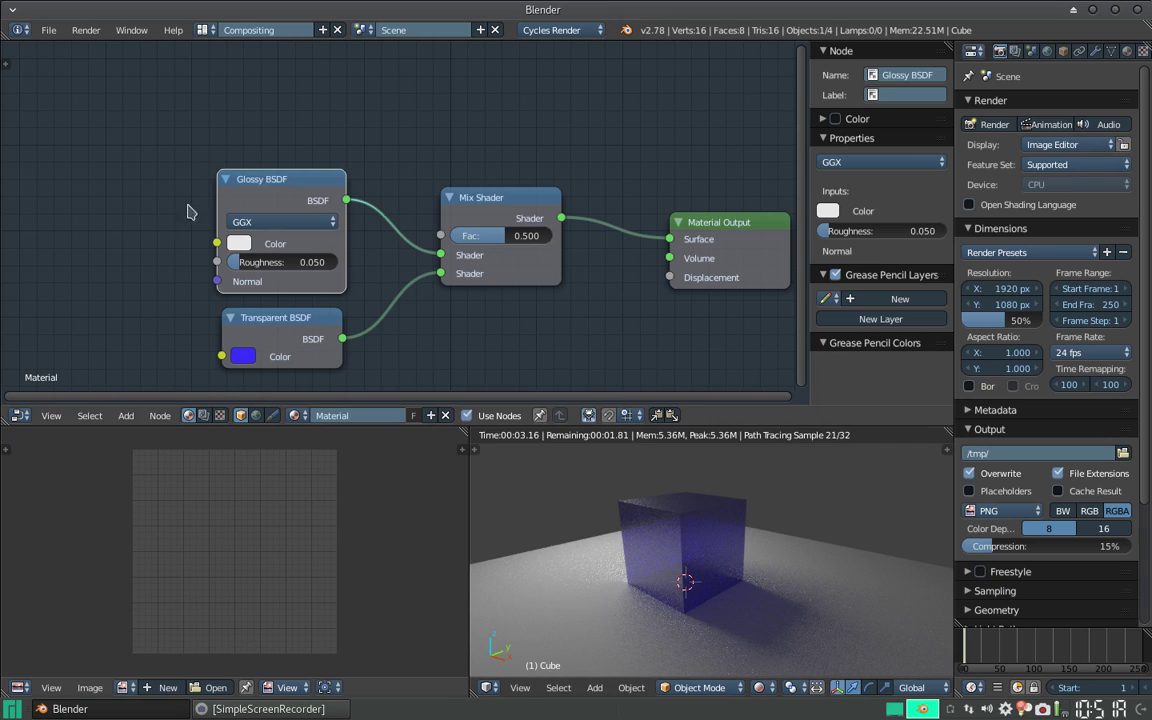
middle_drag(236, 167, 222, 209)
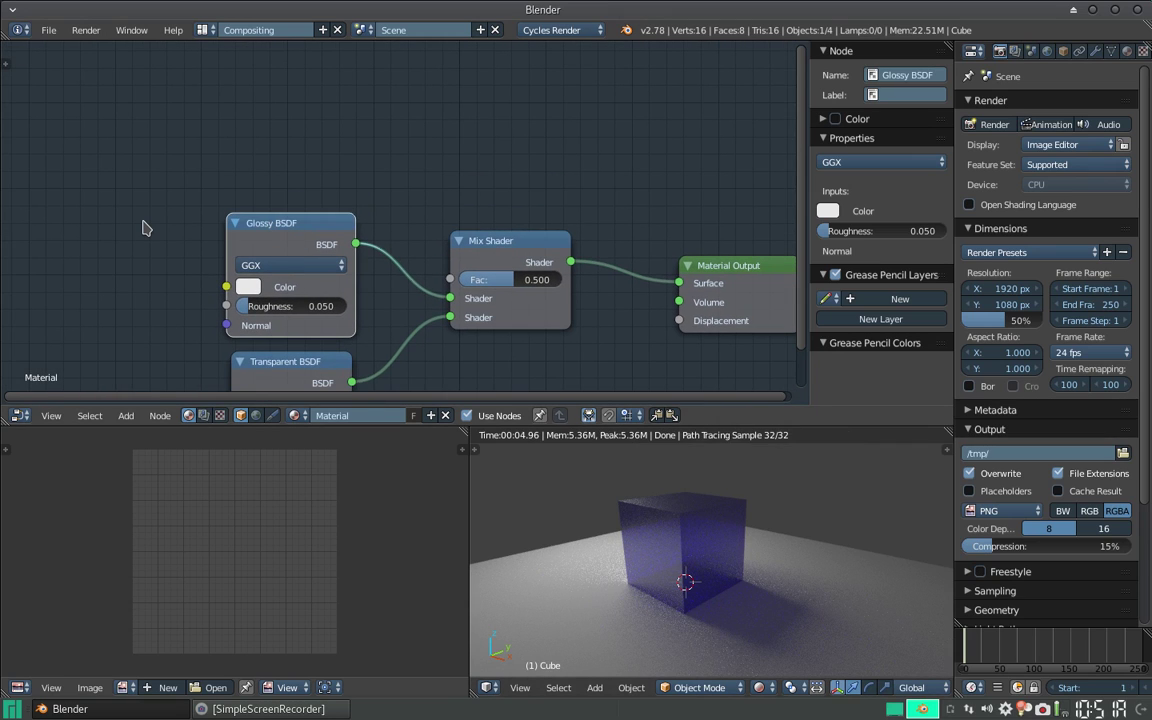
key(shift+a)
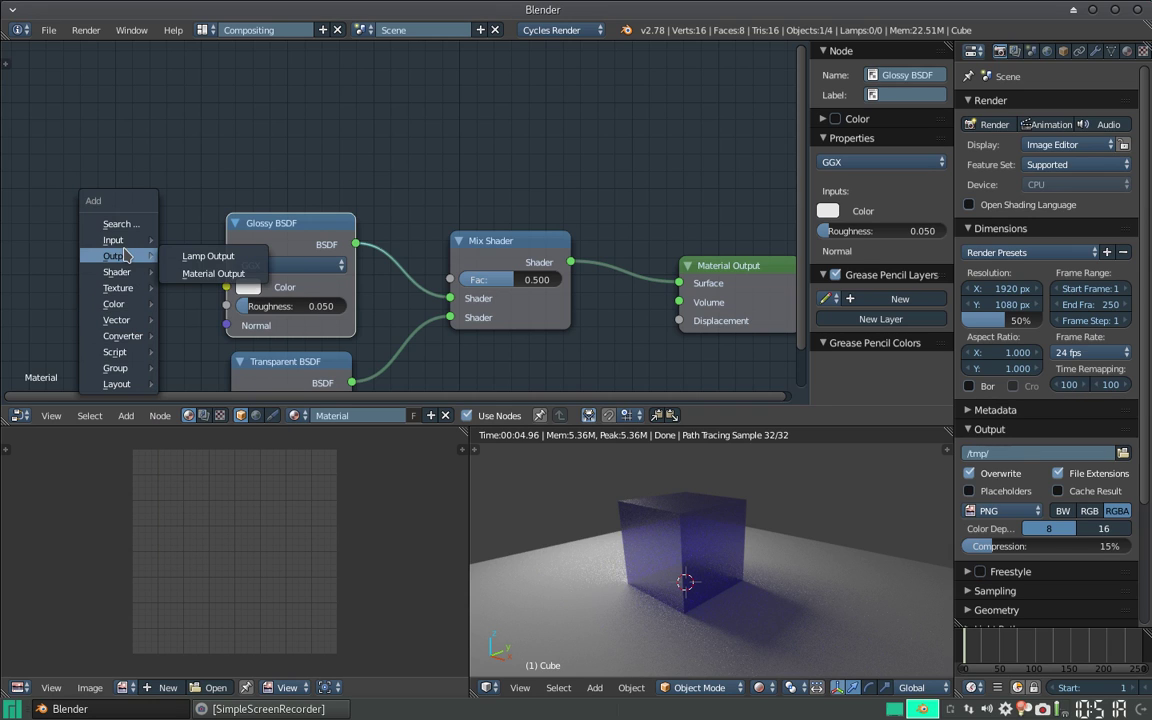
mouse_move(114, 240)
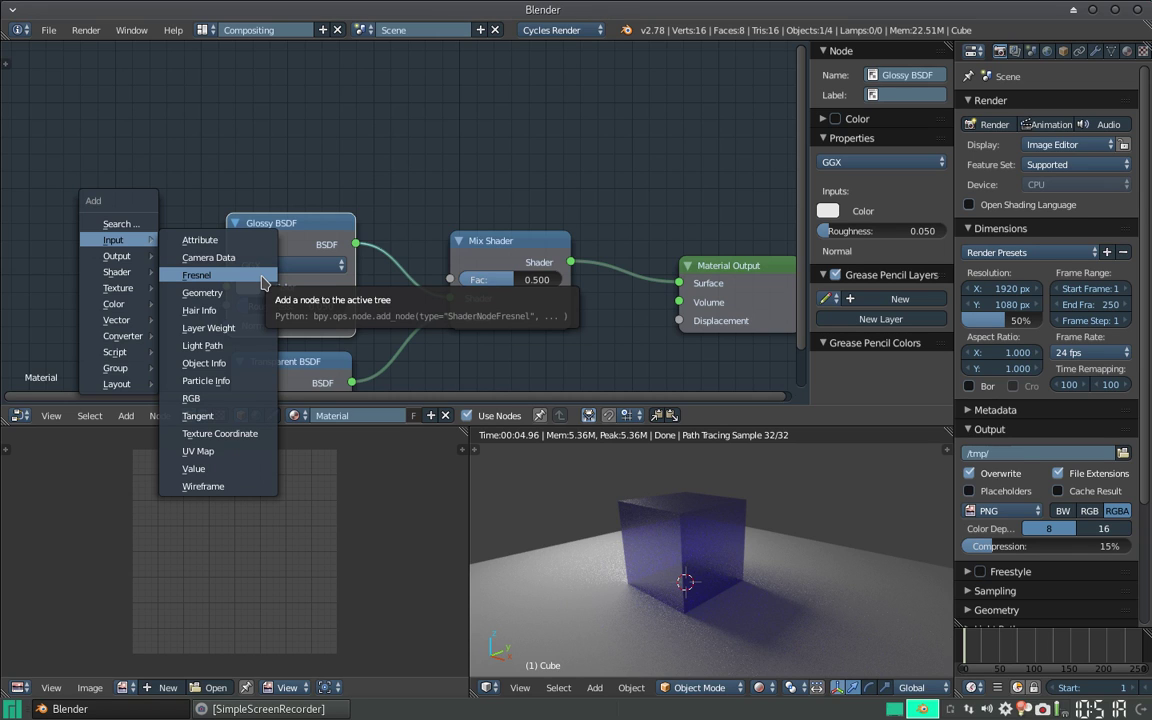
Add a Fresnel node above the Glossy BSDF and start linking its Fac output.
click(262, 282)
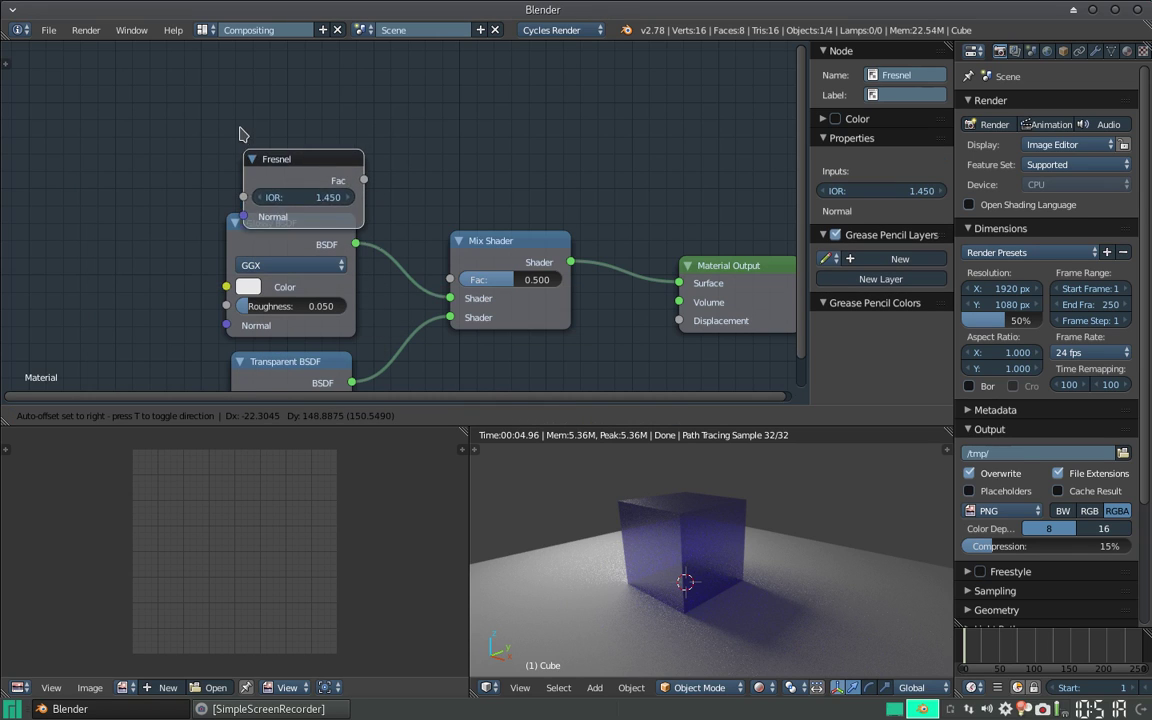
click(361, 150)
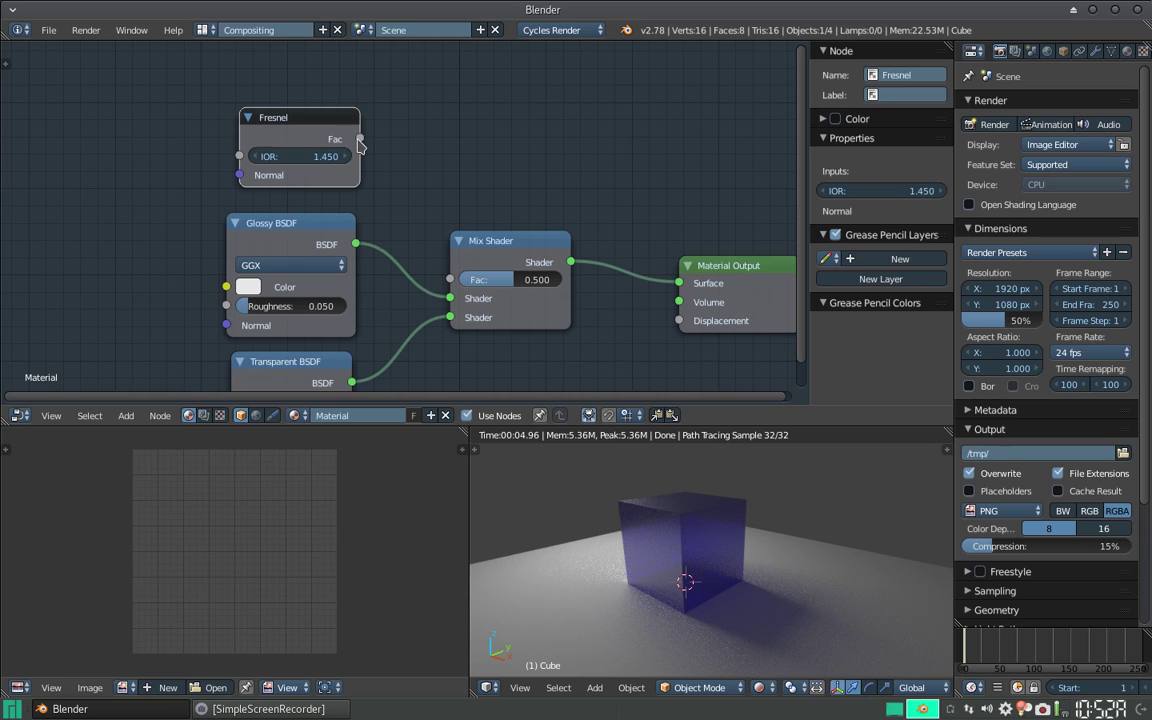
drag(361, 145, 440, 283)
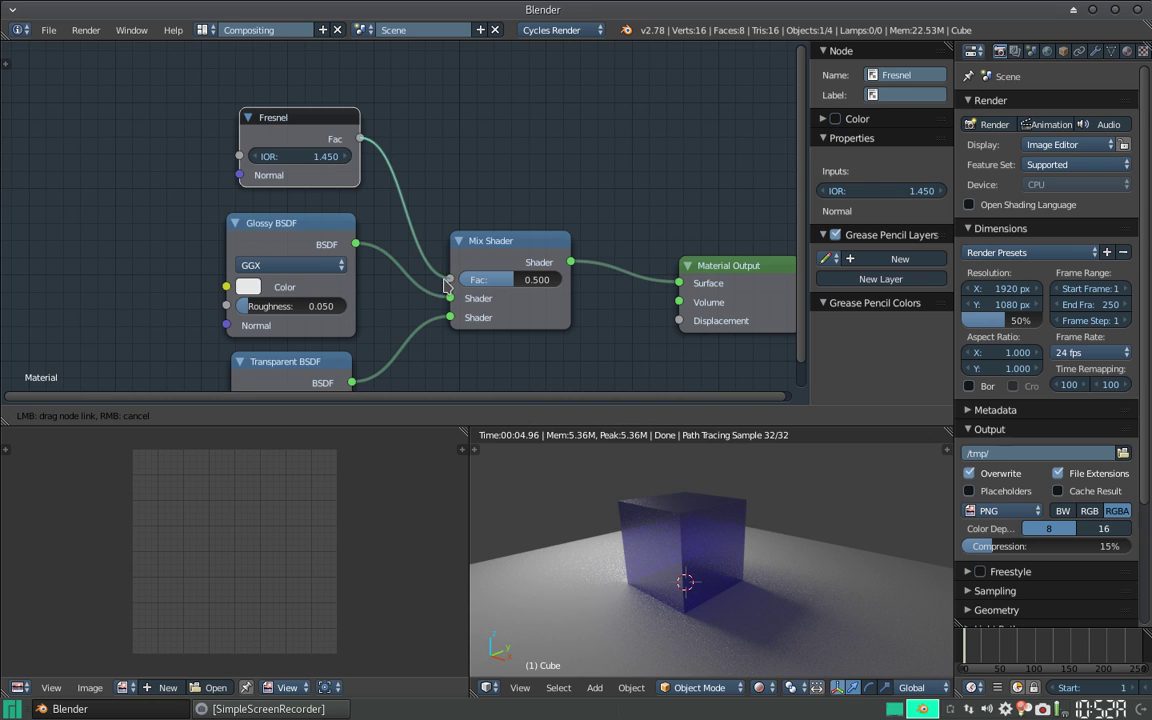
Drive the Mix Shader factor with the Fresnel Fac, then try Fresnel IOR 1.850 and higher.
drag(449, 283, 450, 280)
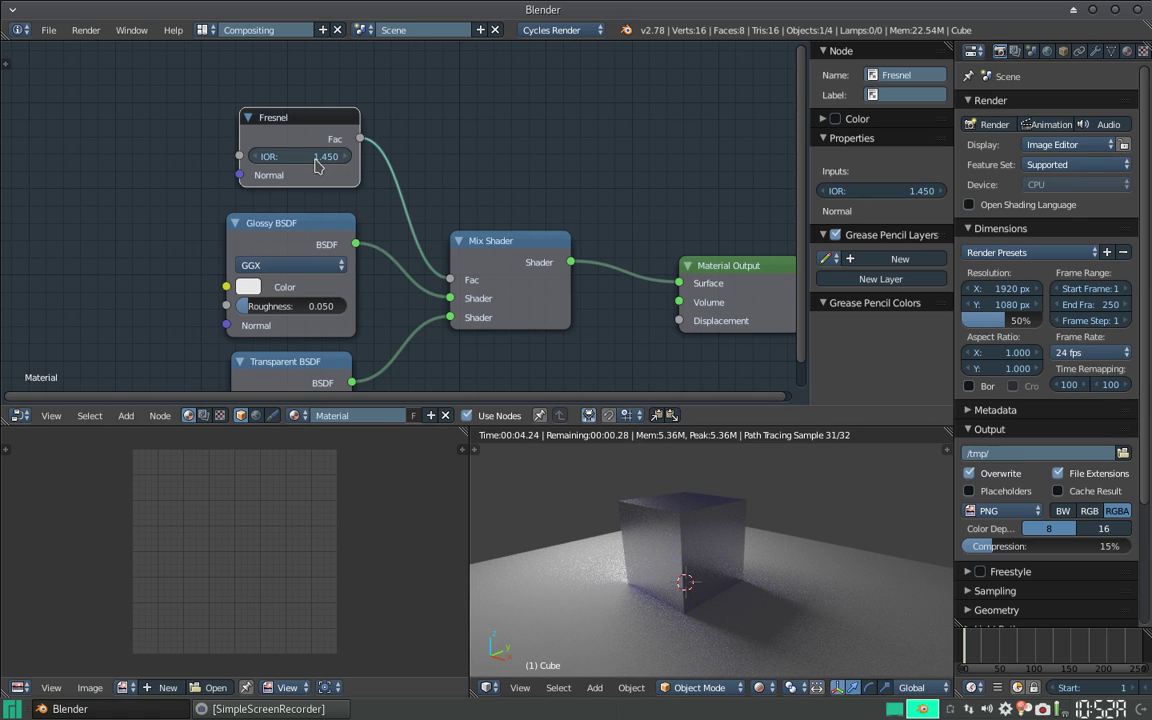
click(316, 157)
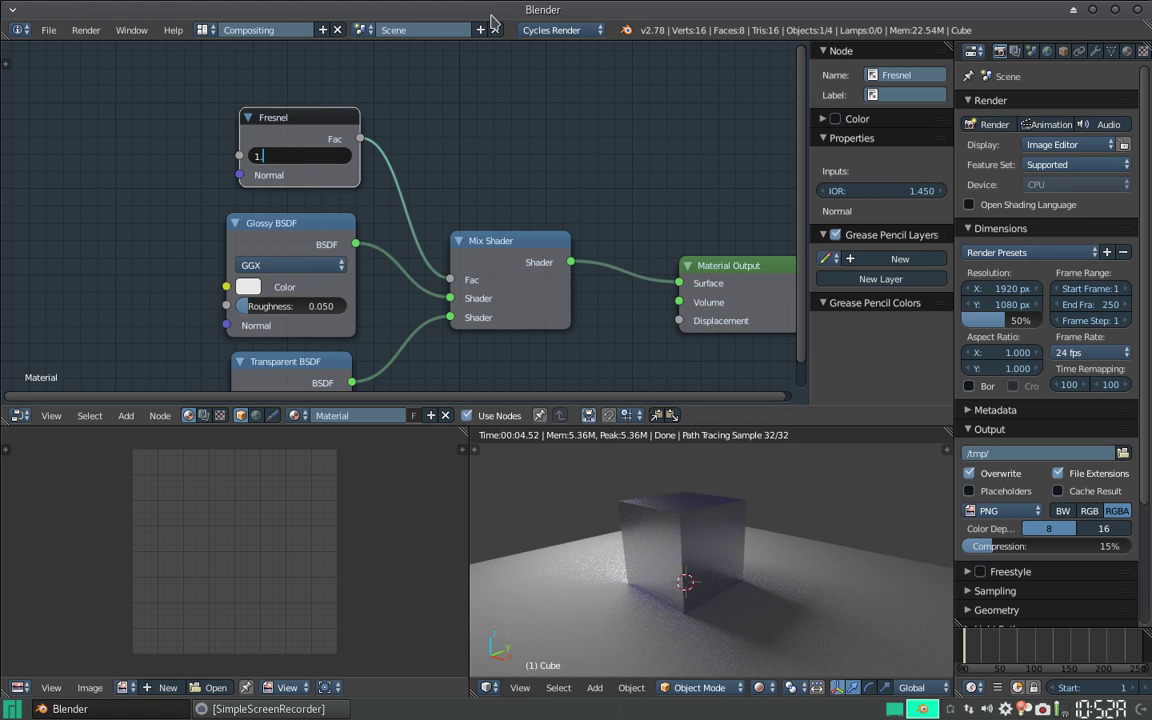
text(85)
key(Return)
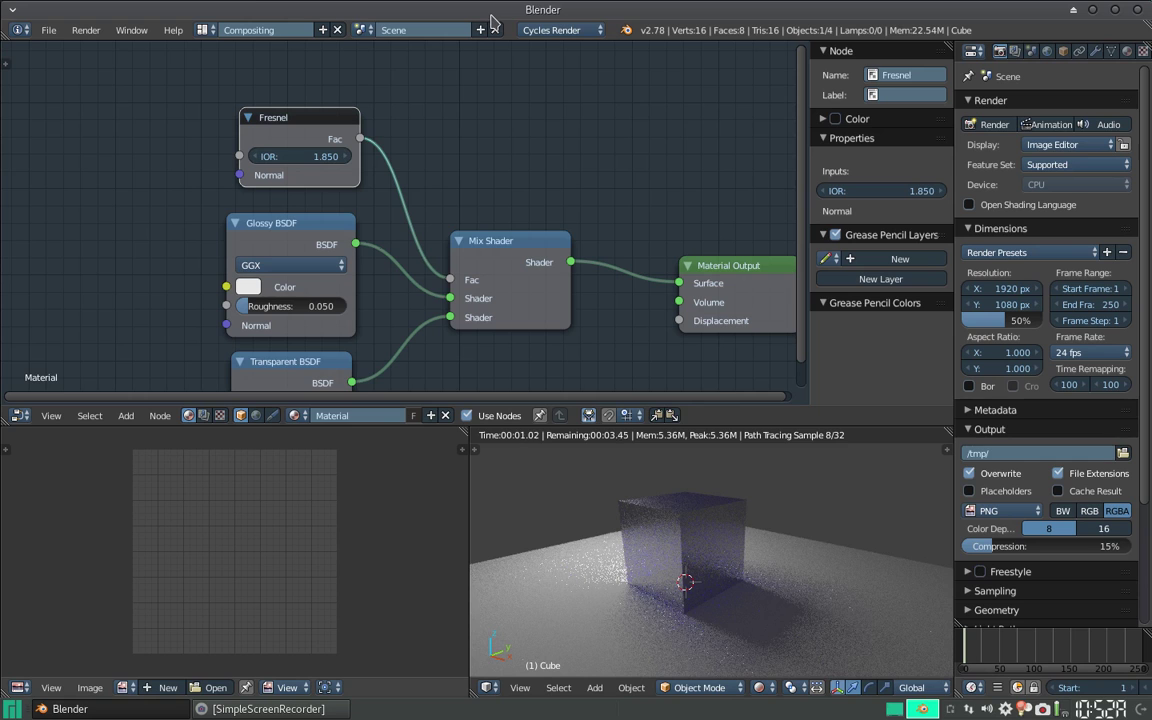
drag(300, 156, 390, 156)
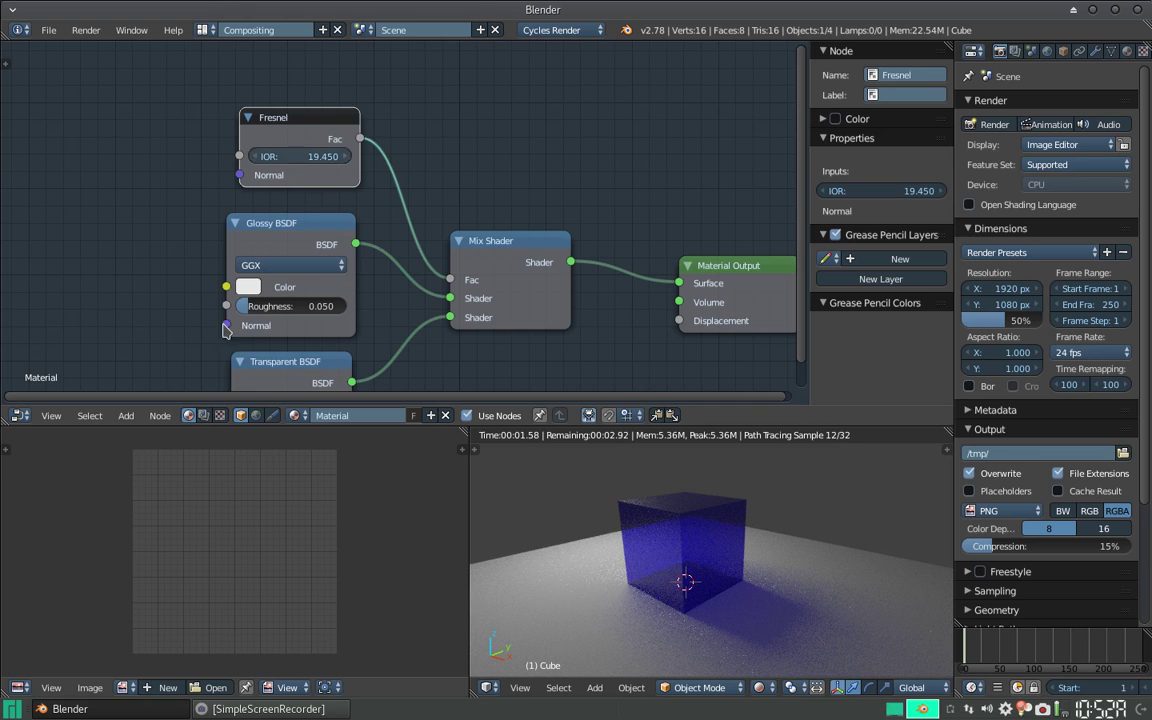
Rearrange the node tree in view and drag the Fresnel IOR down to 0.000.
middle_drag(324, 234, 348, 202)
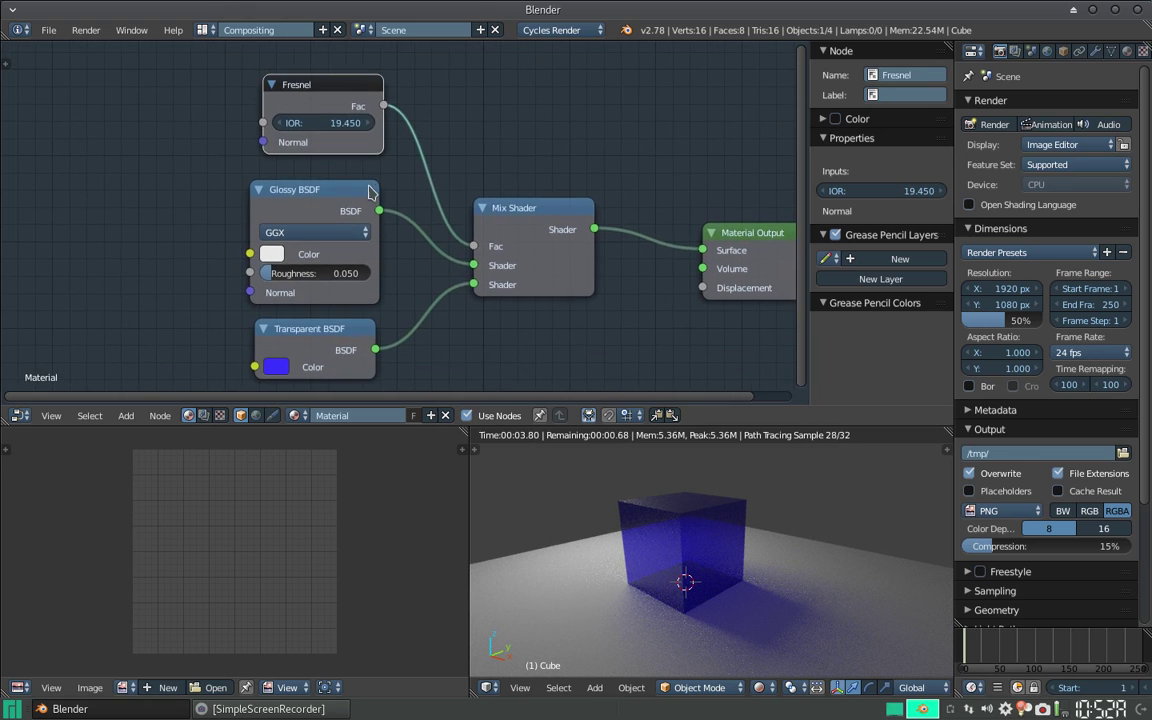
drag(517, 220, 489, 213)
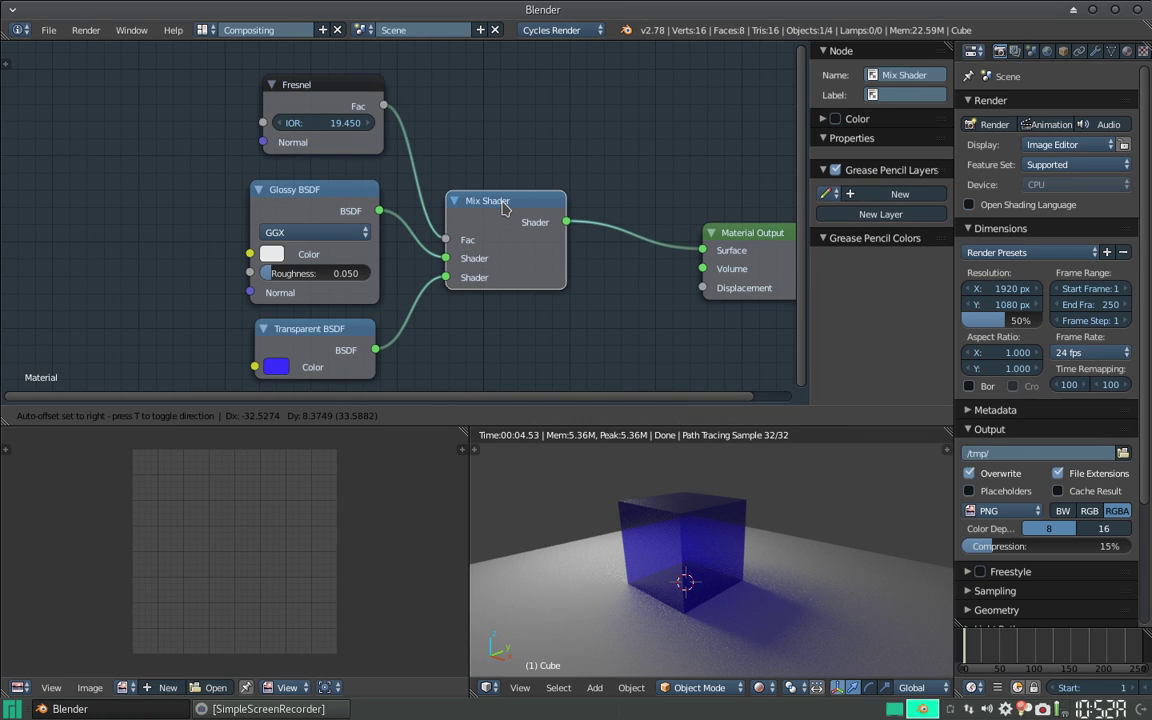
middle_drag(681, 219, 591, 237)
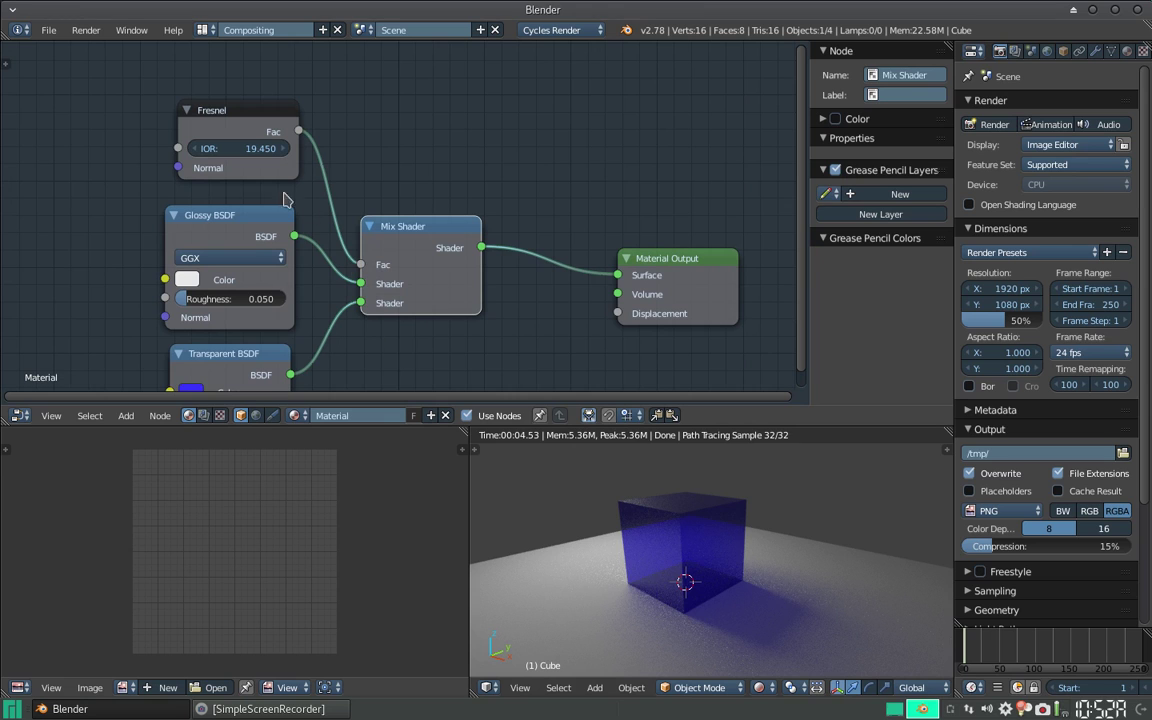
drag(243, 148, 150, 148)
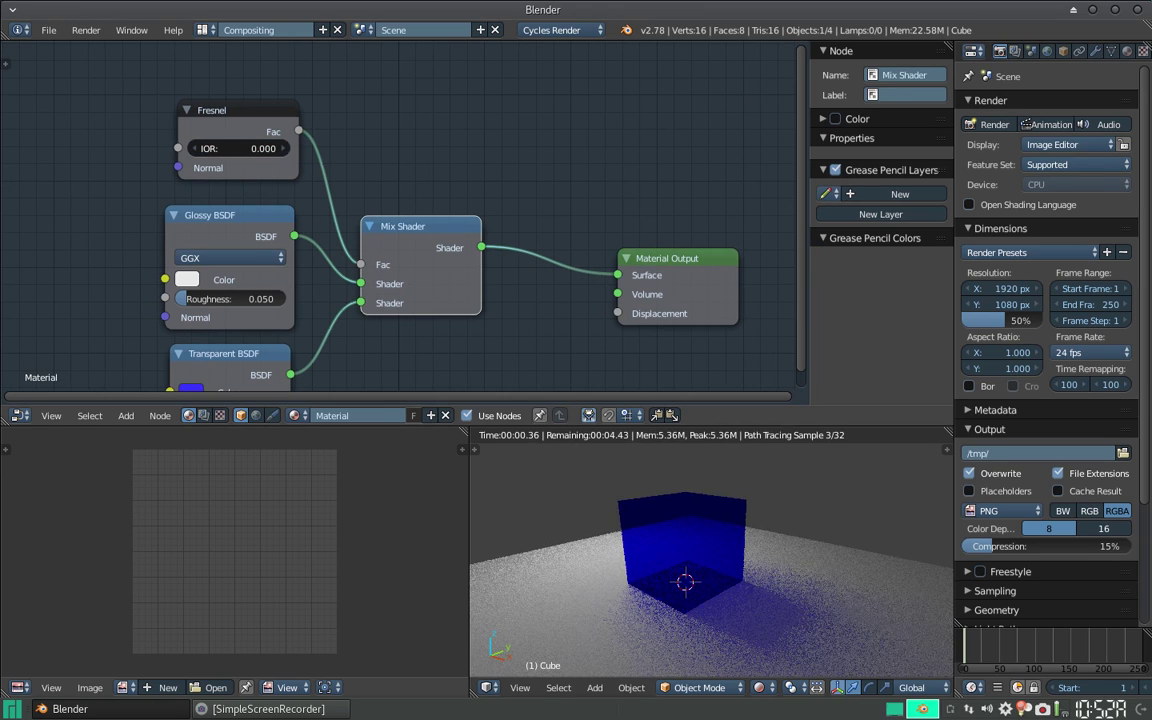
Enter Fresnel IOR 0.3, step it up to 0.9, then back down to 0.6.
click(262, 148)
text(0.3)
key(Return)
click(283, 148)
click(283, 148)
click(283, 148)
click(283, 148)
click(283, 148)
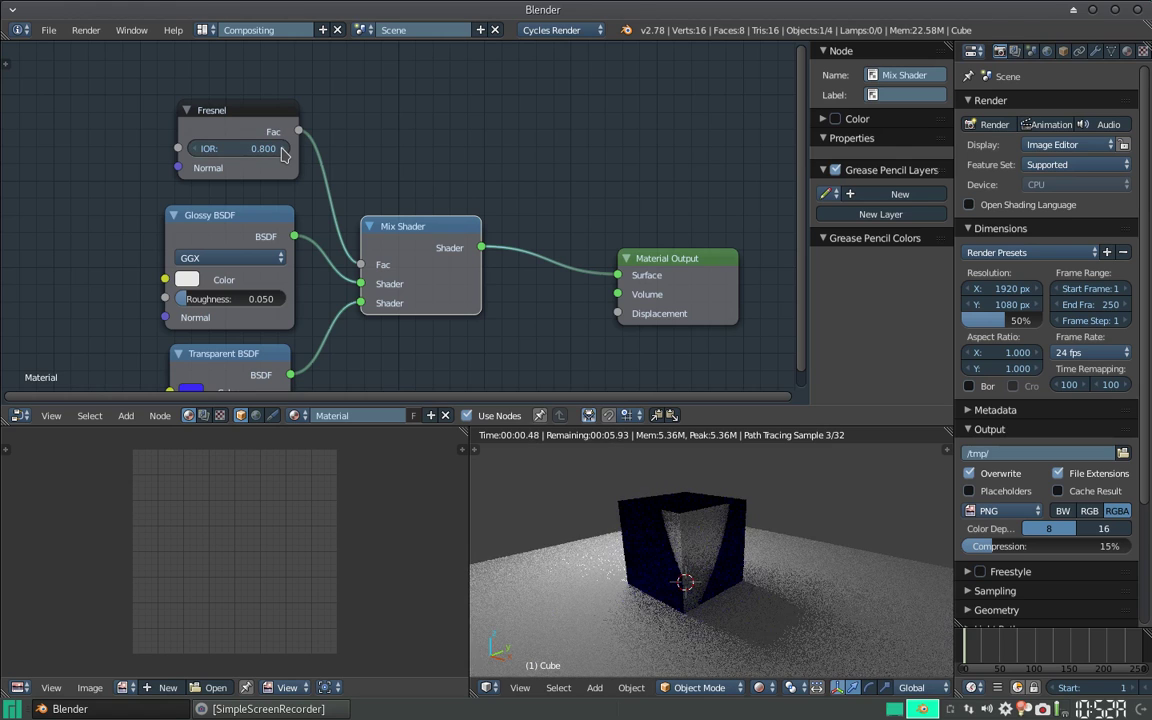
click(283, 148)
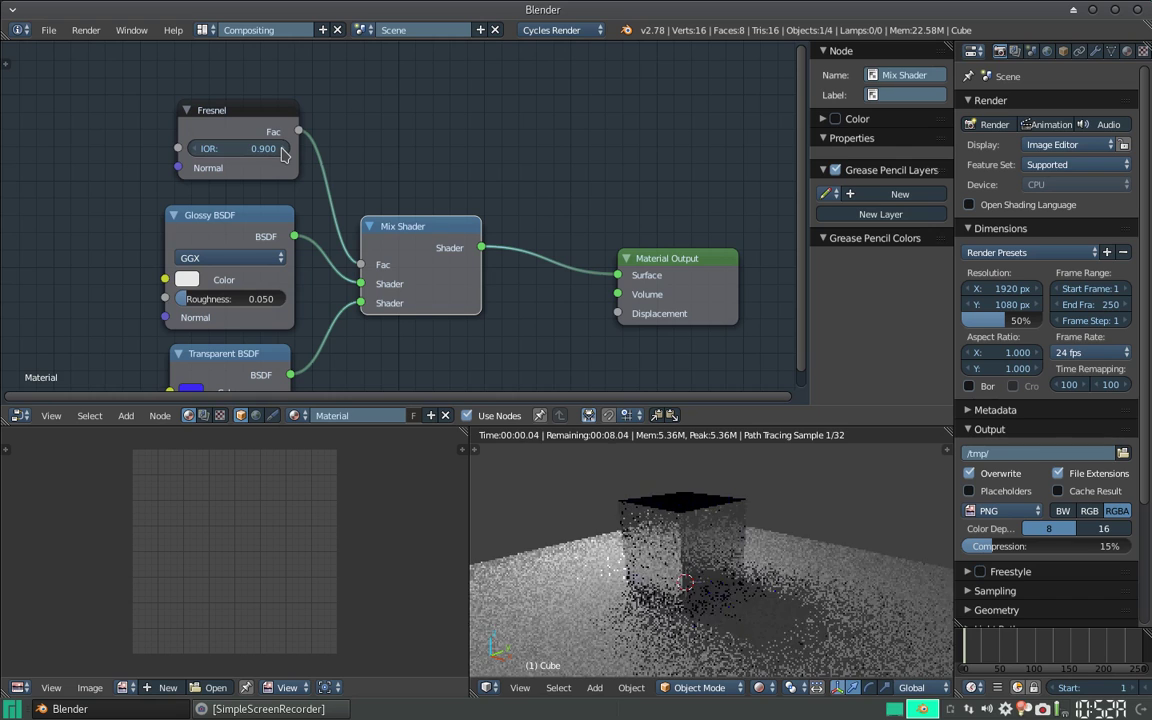
click(188, 148)
click(188, 148)
click(188, 148)
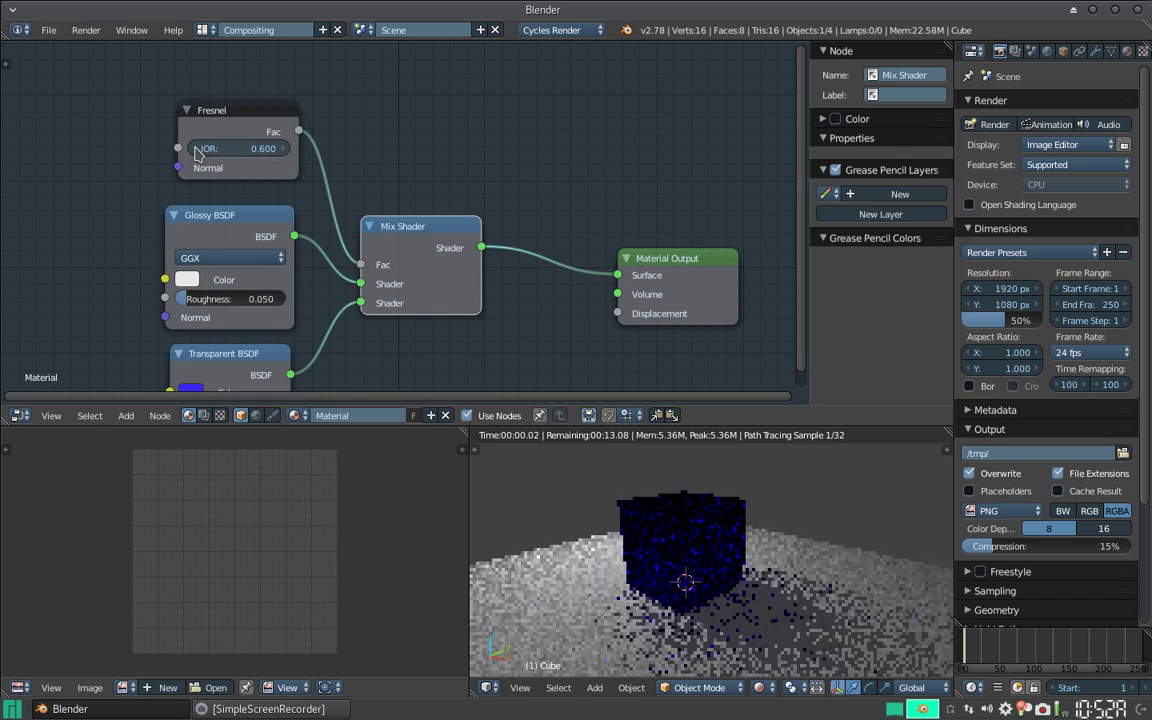
Select the Transparent BSDF and move Material Output further right to make room.
middle_drag(302, 237, 360, 192)
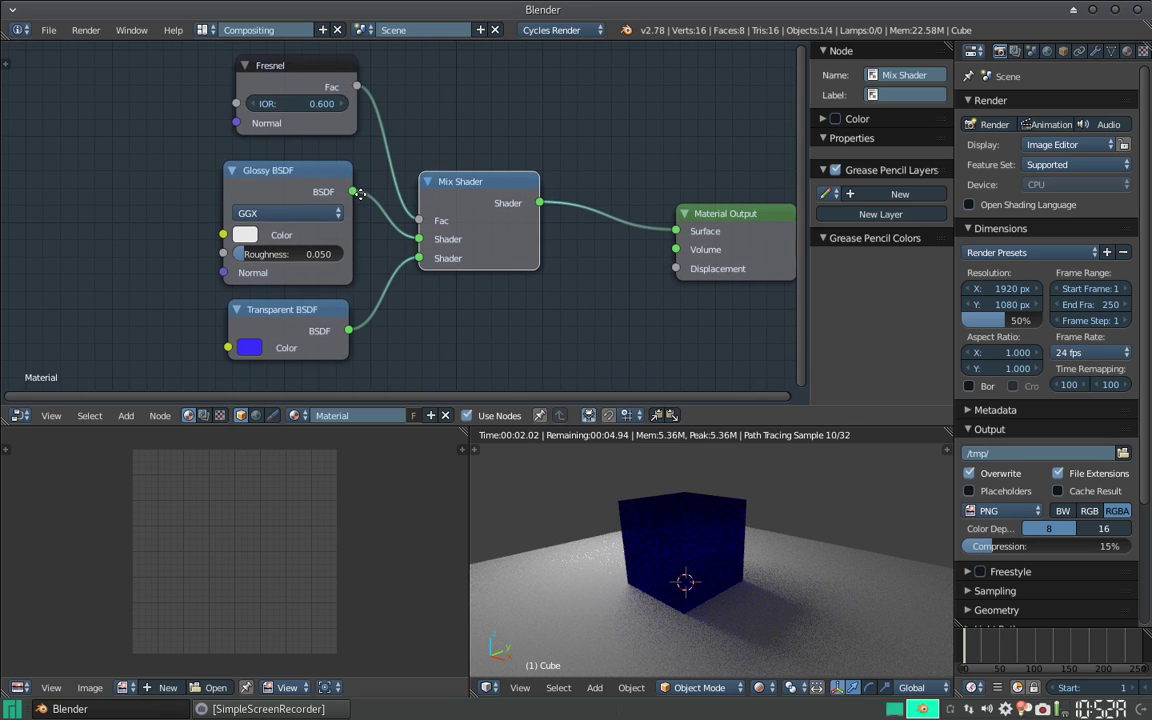
click(281, 319)
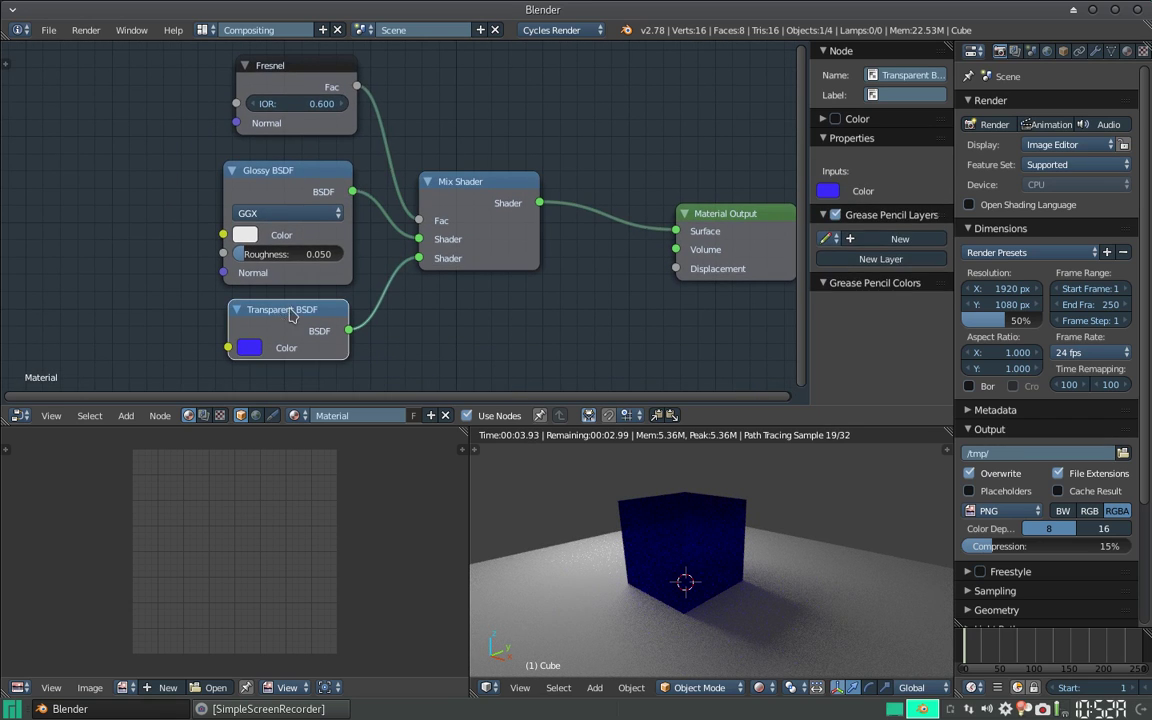
middle_drag(573, 200, 334, 215)
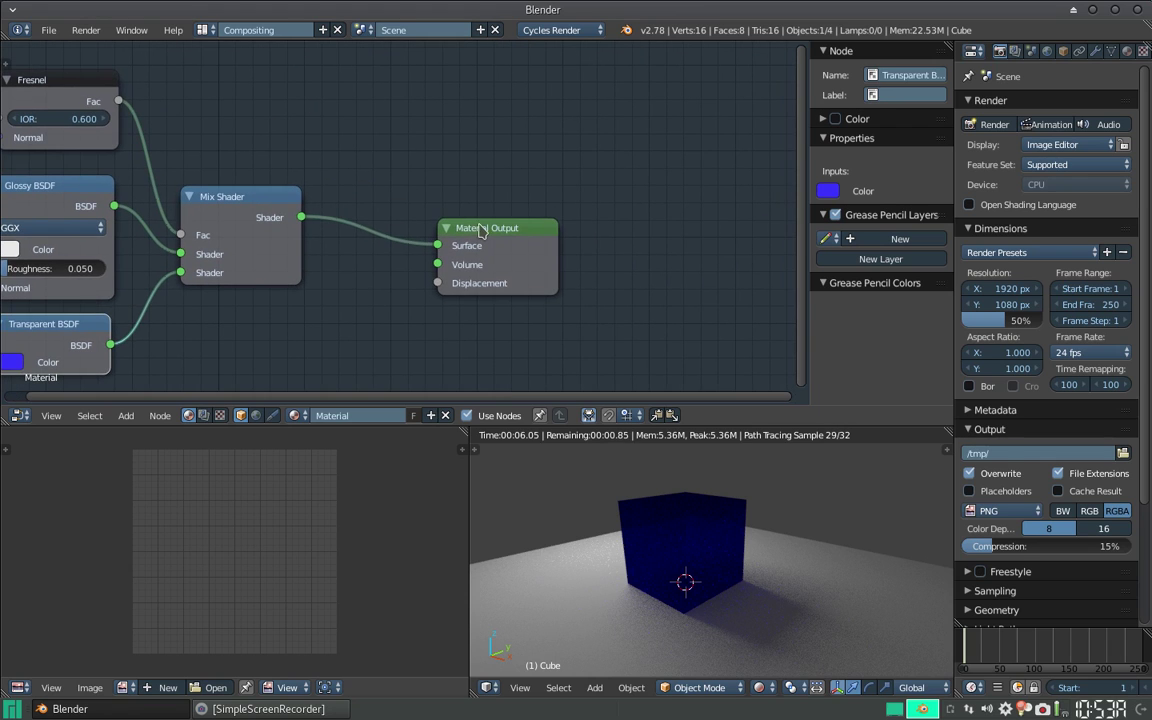
drag(476, 229, 617, 218)
key(shift+a)
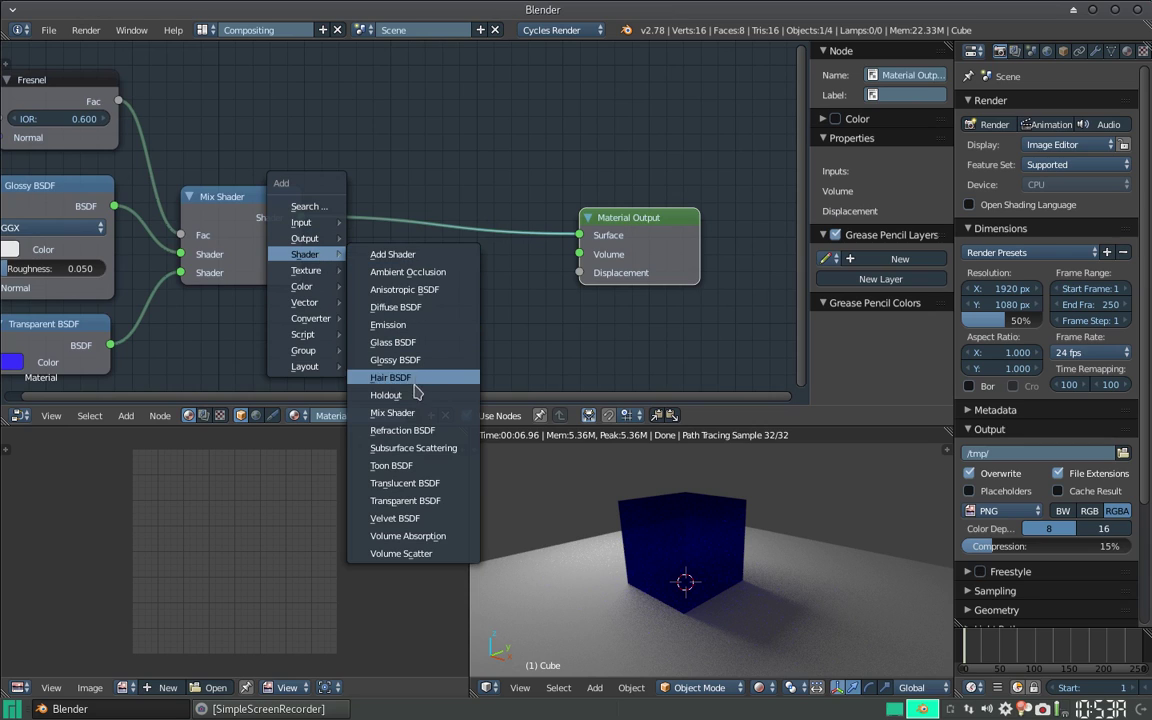
Insert a second Mix Shader on the link into Material Output.
click(400, 412)
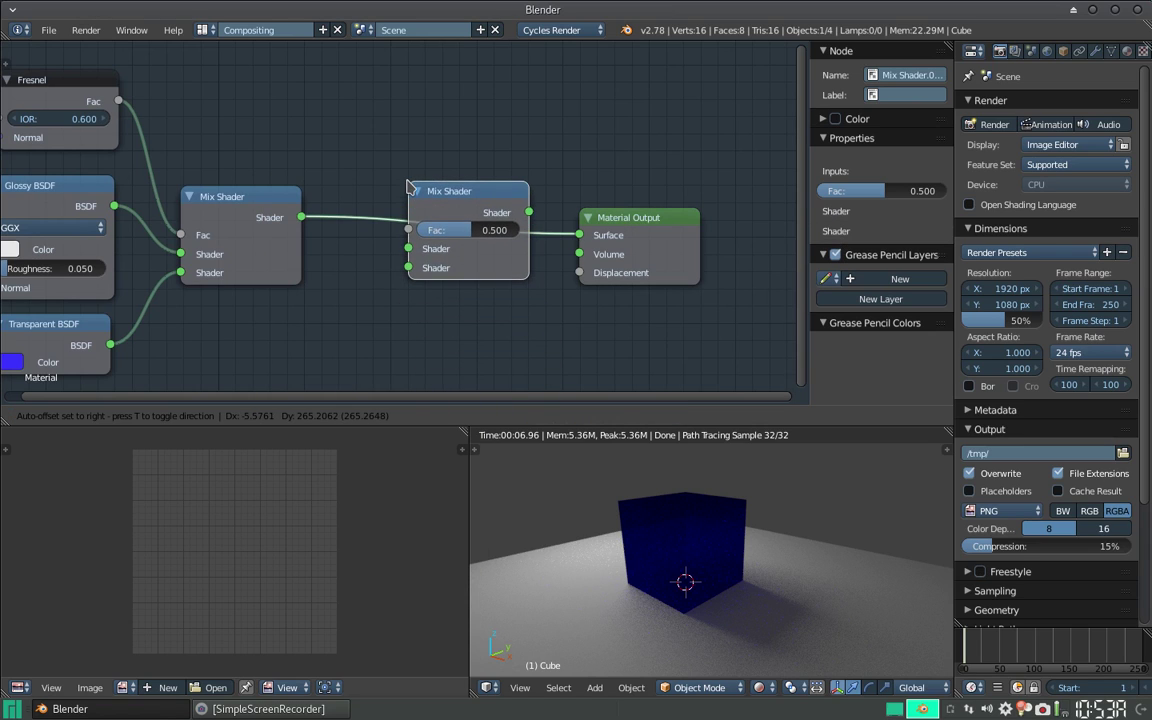
click(410, 150)
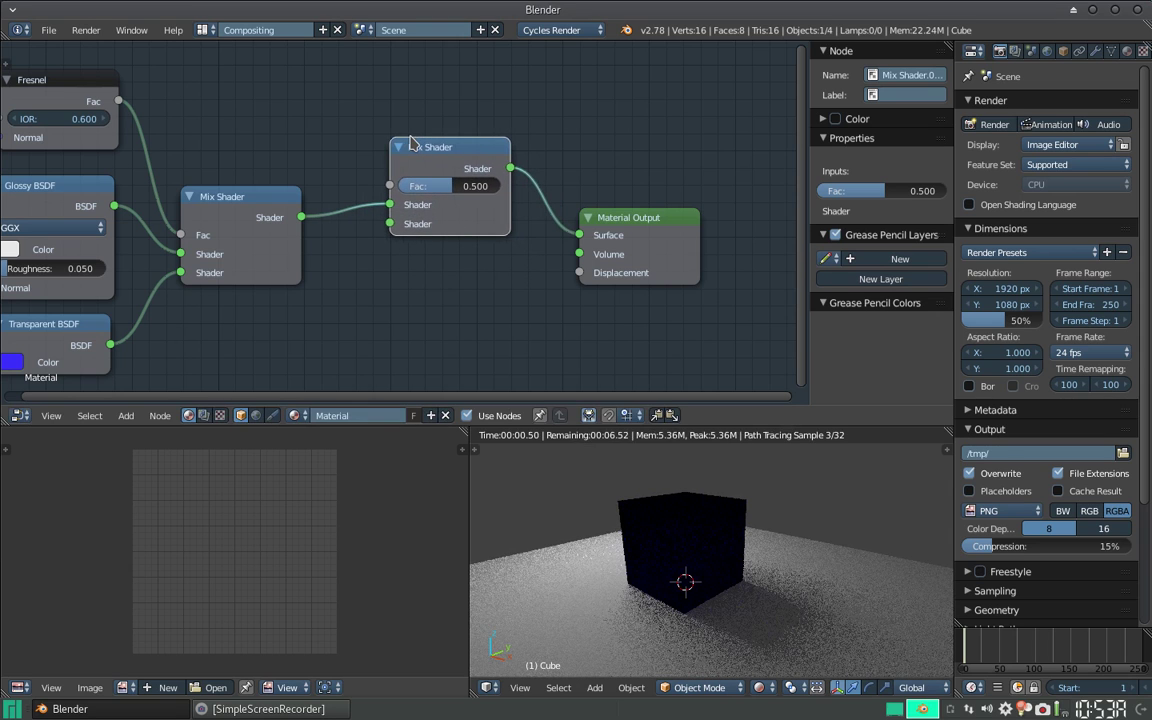
middle_drag(383, 250, 394, 229)
Add a Translucent BSDF below the first Mix Shader and link it to the second Mix Shader.
key(shift+a)
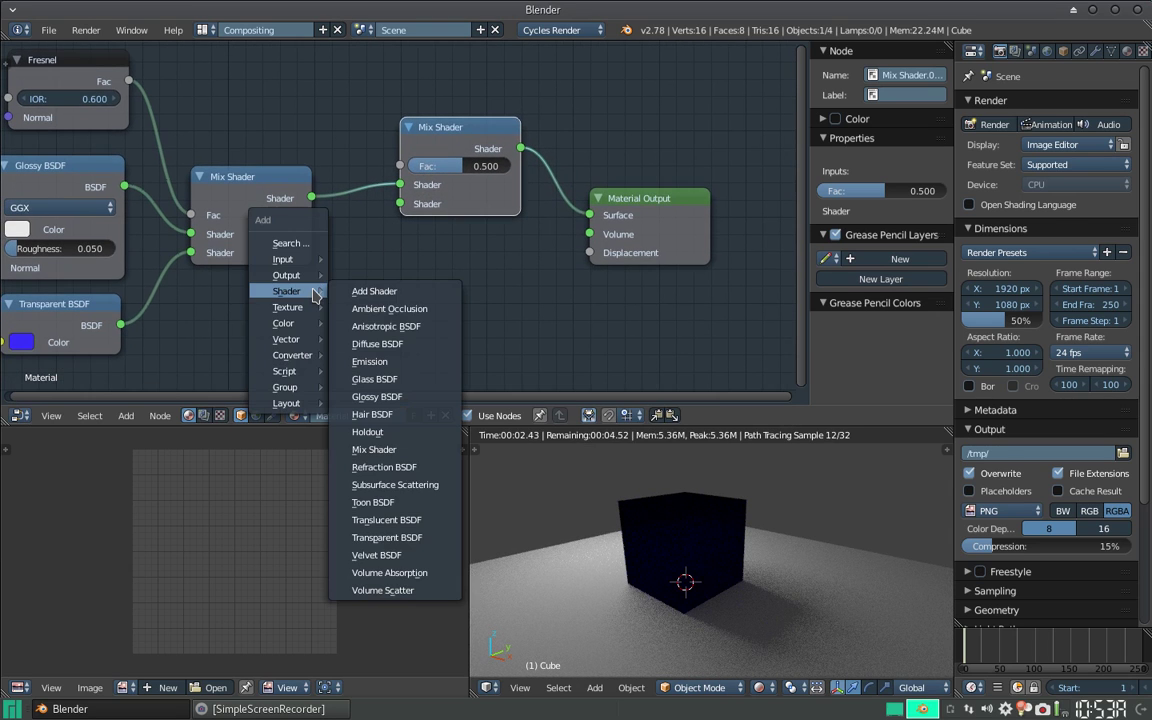
click(390, 520)
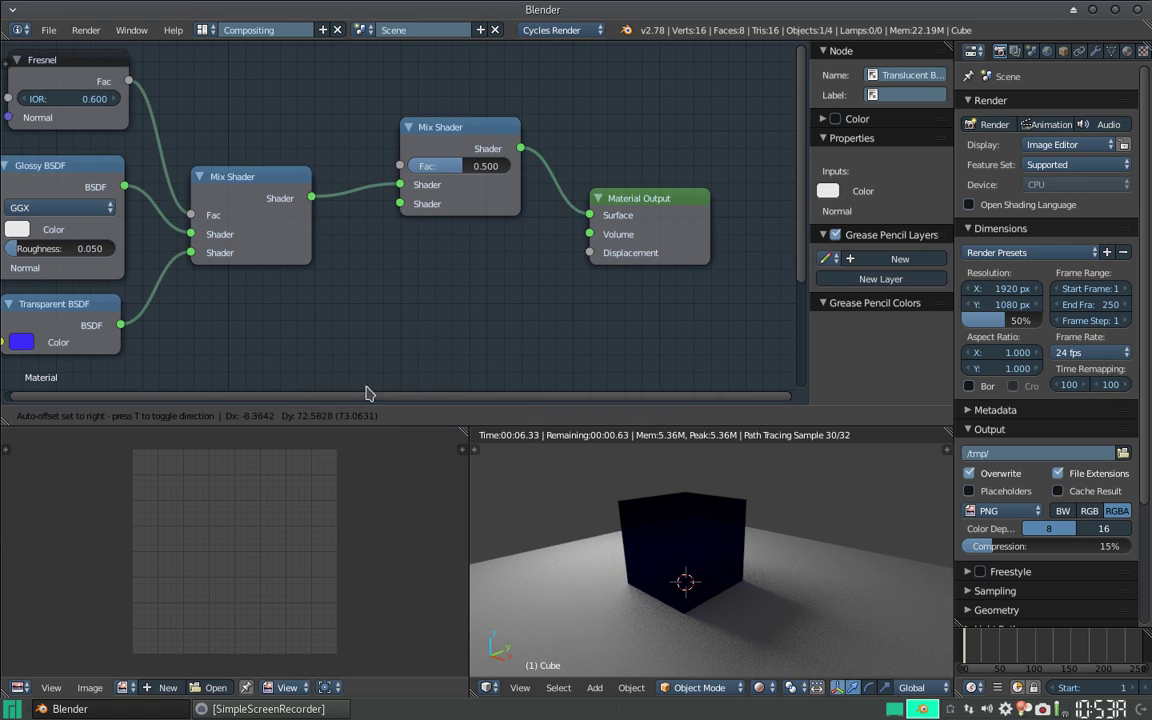
click(203, 298)
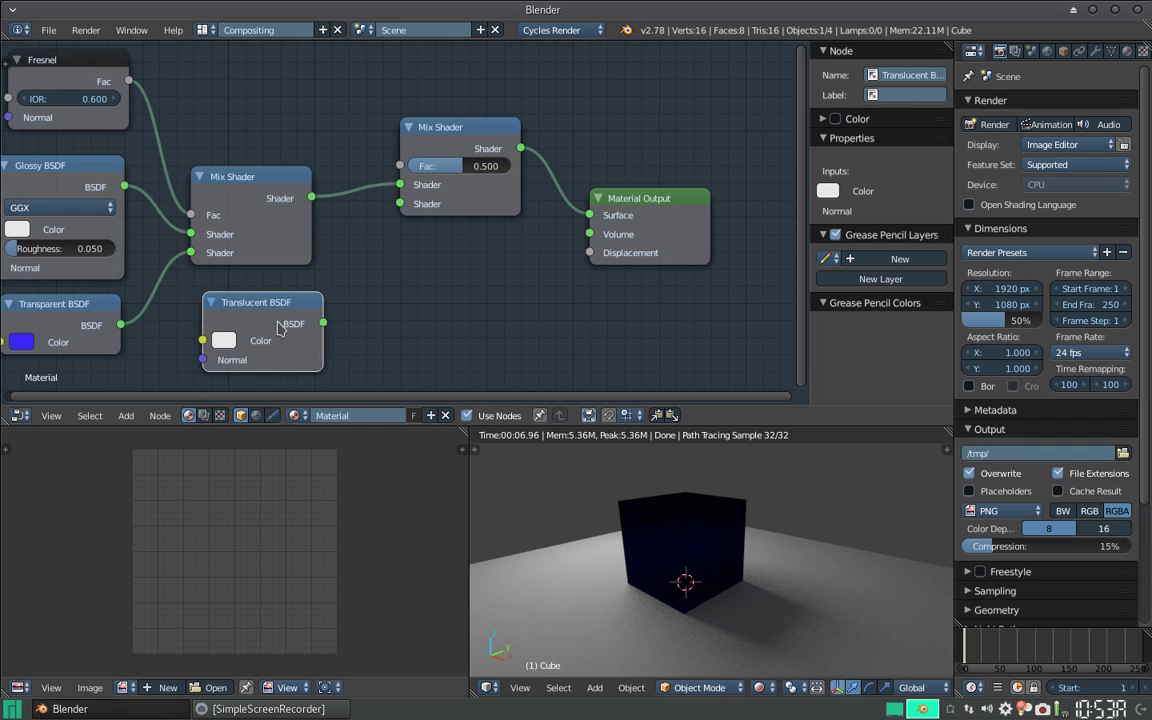
drag(323, 323, 400, 204)
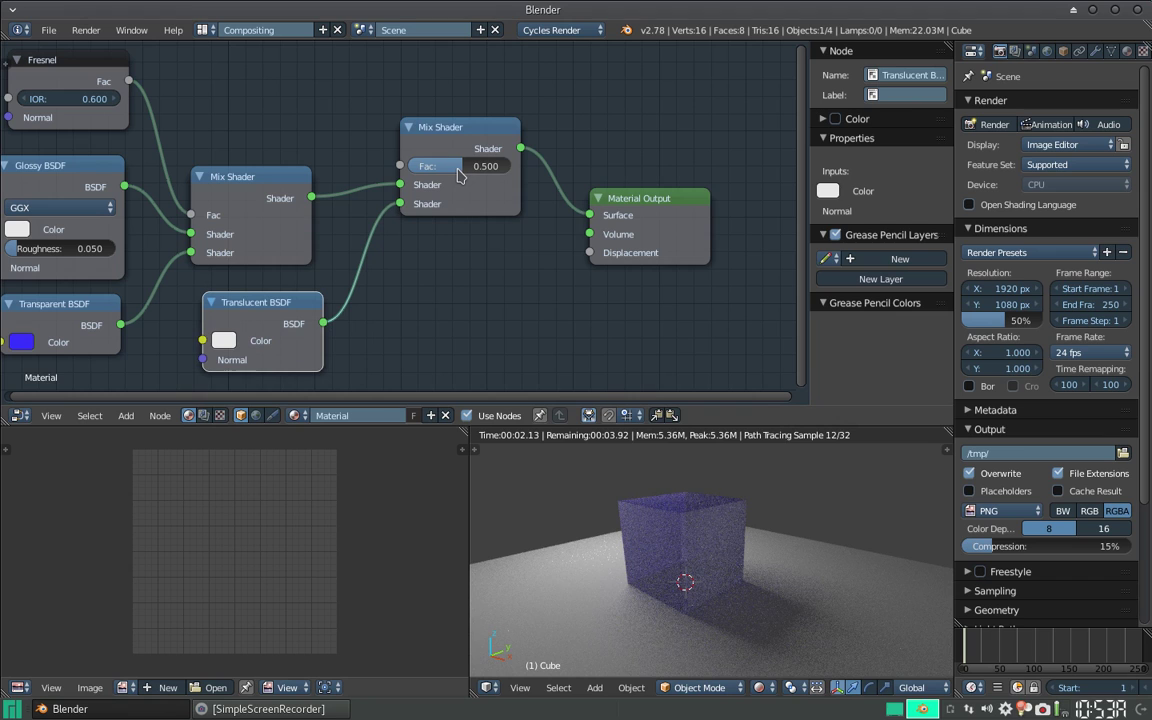
Set the second Mix Shader's factor to 0.282.
drag(458, 174, 410, 166)
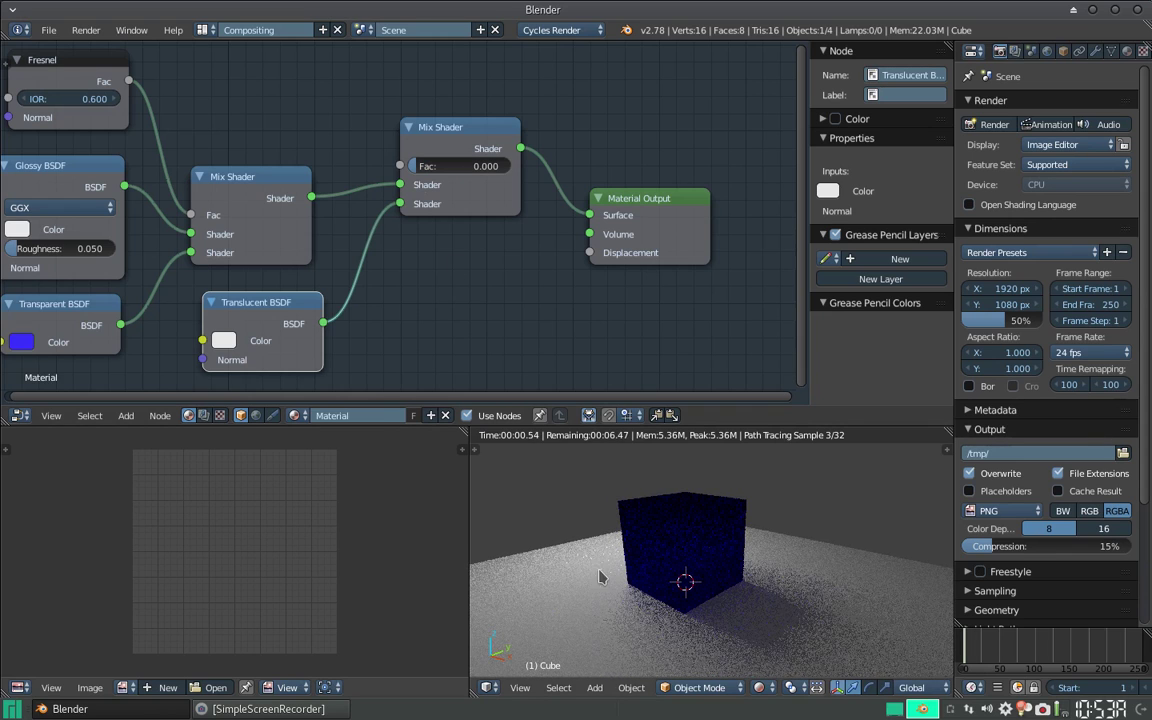
drag(420, 166, 510, 166)
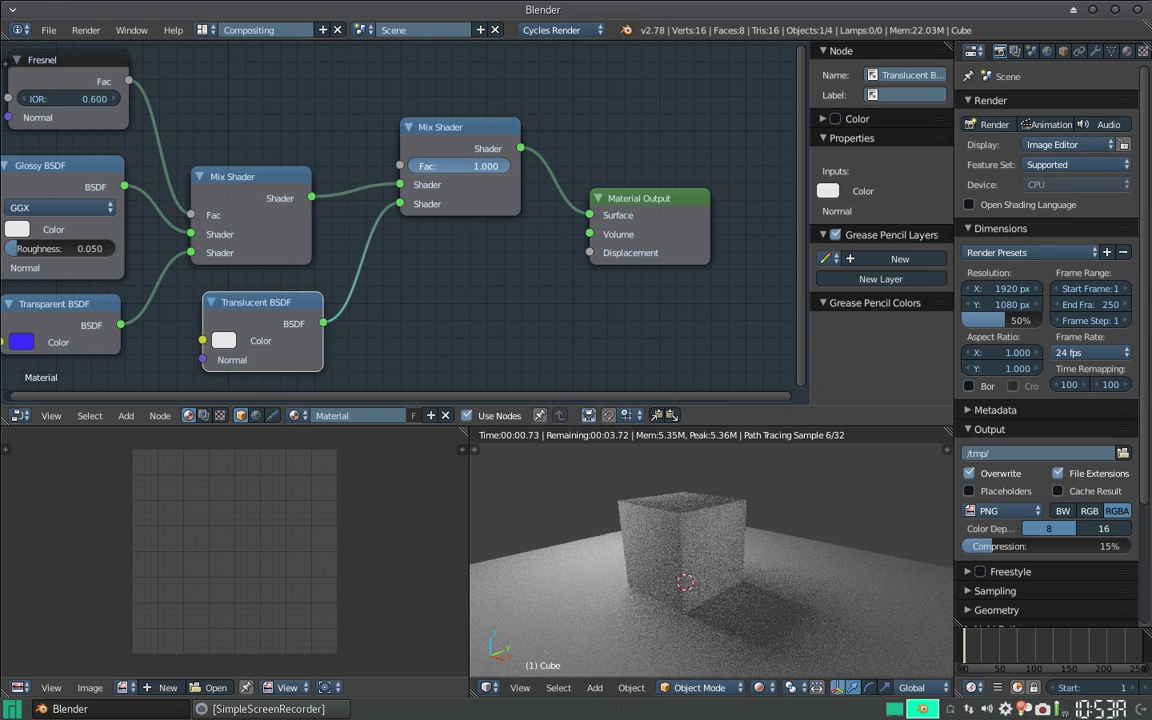
mouse_move(510, 166)
mouse_down()
mouse_move(420, 166)
mouse_move(437, 166)
mouse_up()
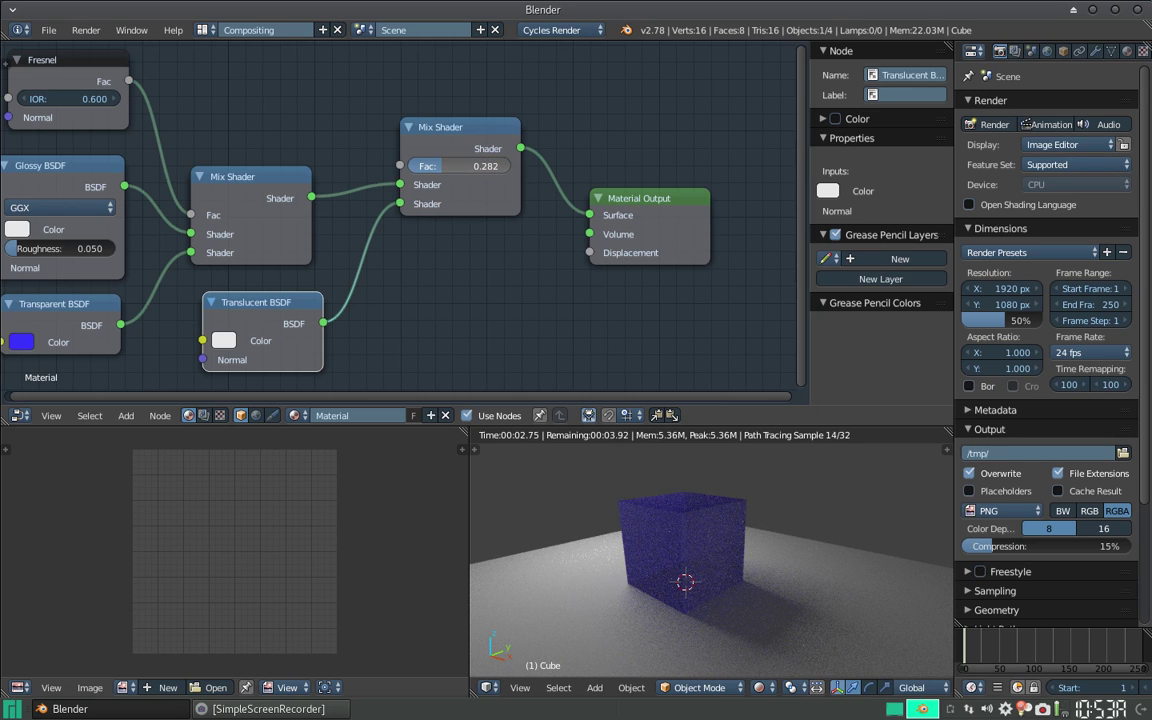
Nudge the Fresnel IOR up to 0.8.
middle_drag(120, 138, 190, 139)
click(184, 101)
click(184, 101)
Push the Fresnel IOR up to 35.200, zoom out over the node tree, and select the Transparent BSDF.
drag(140, 101, 440, 101)
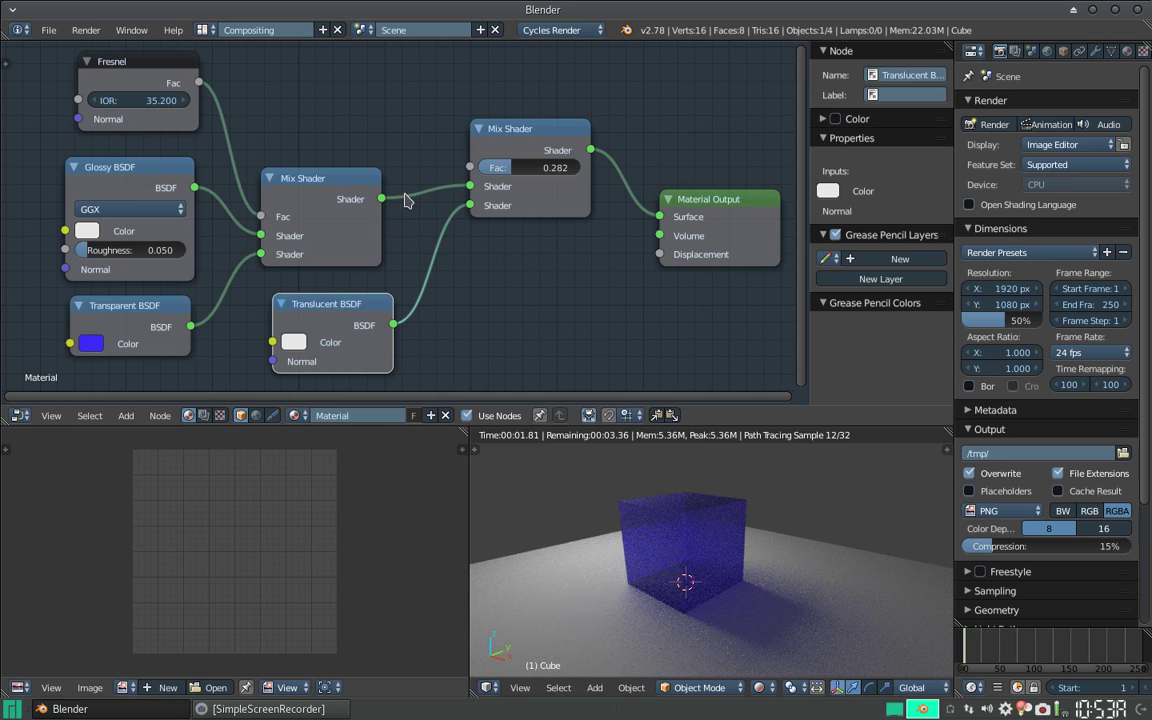
mouse_move(419, 228)
ctrl+middle_down()
mouse_move(436, 297)
mouse_move(482, 286)
ctrl+middle_up()
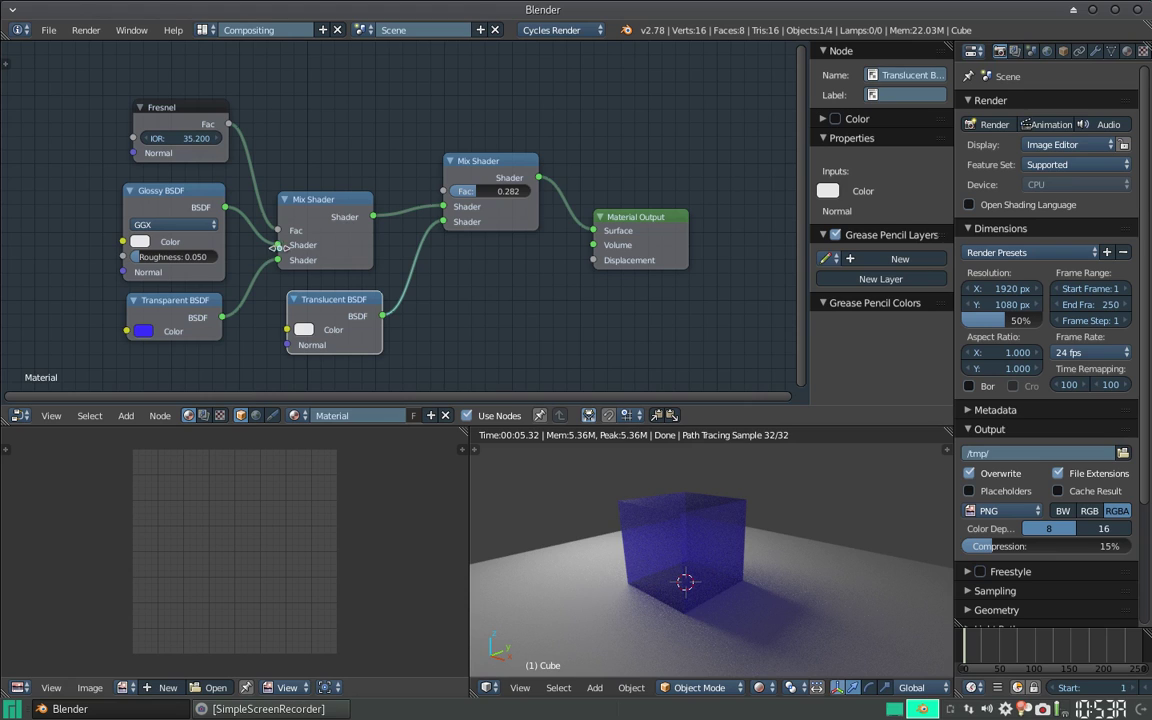
click(198, 304)
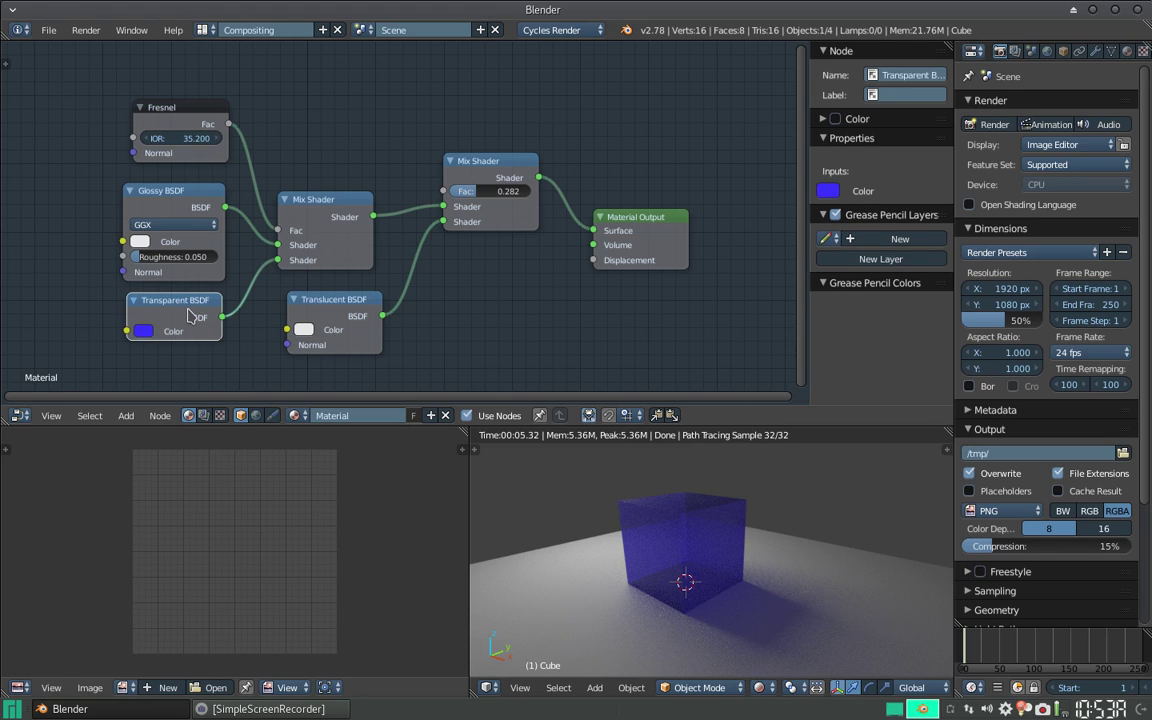
Replace the Transparent BSDF with a Glass BSDF linked to the first Mix Shader's lower input.
key(x)
key(shift+a)
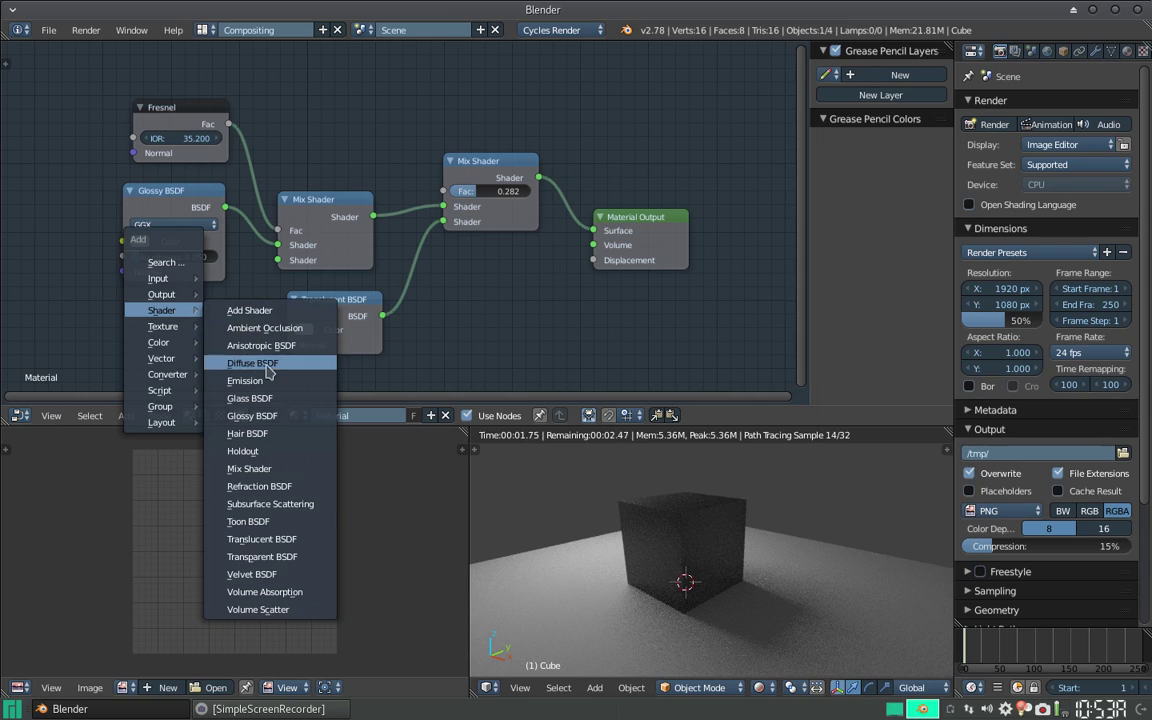
click(250, 398)
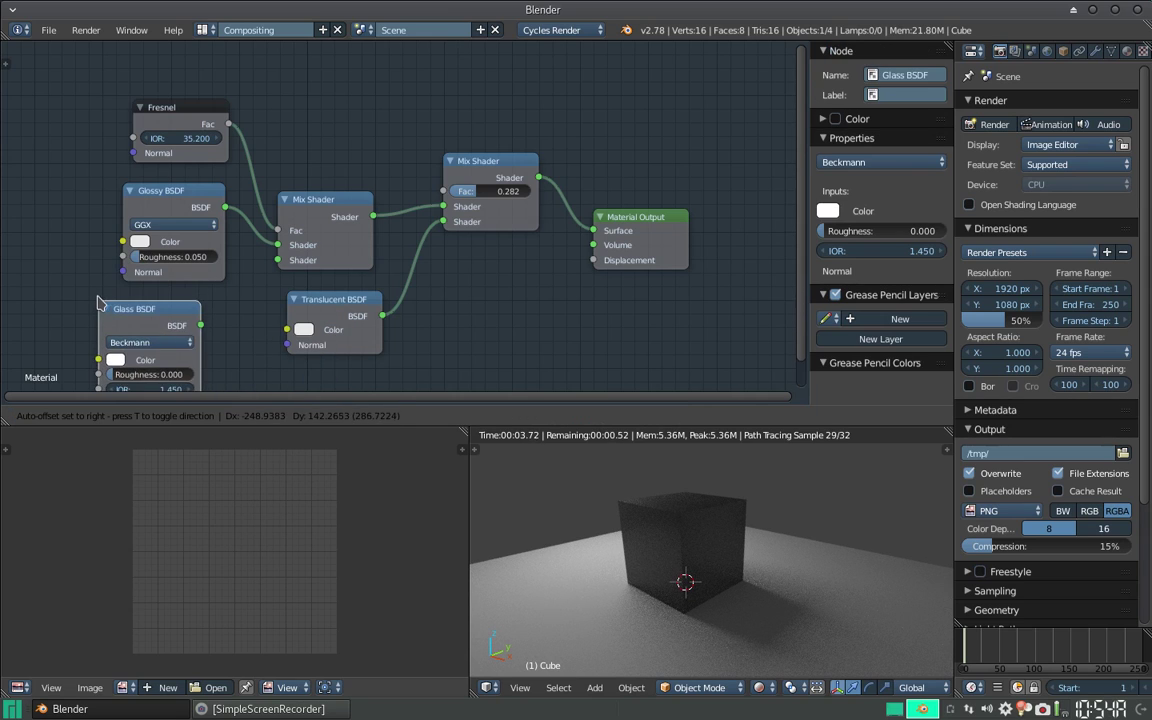
click(206, 318)
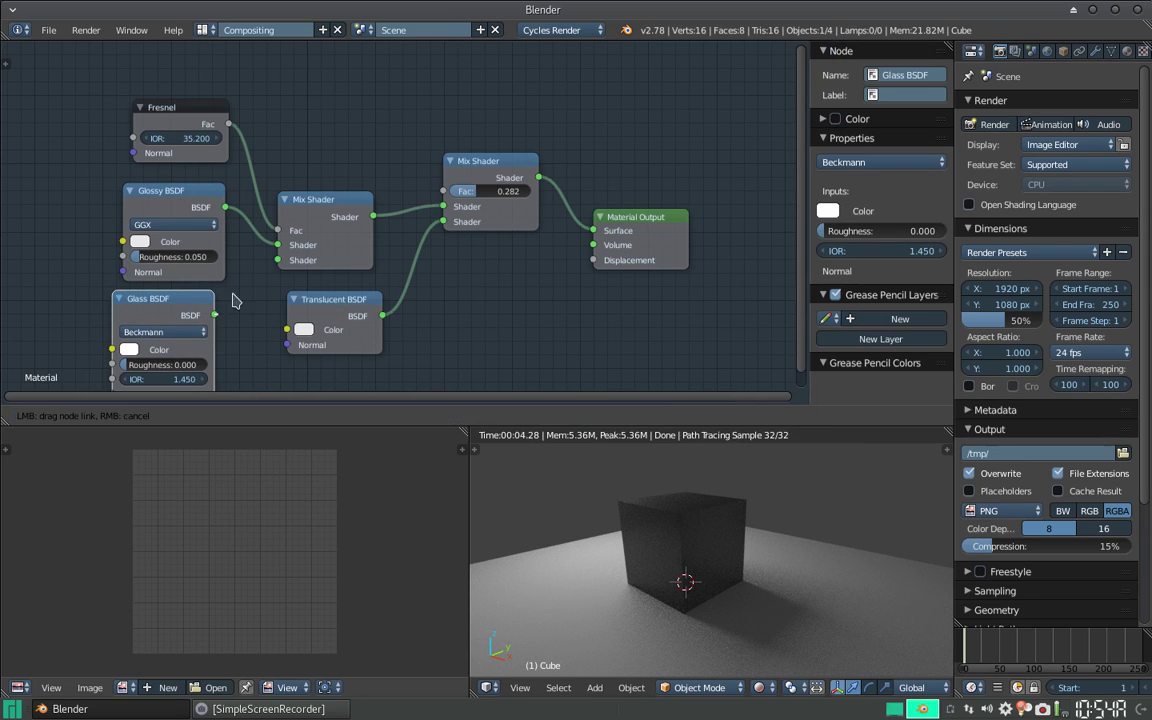
drag(214, 316, 278, 260)
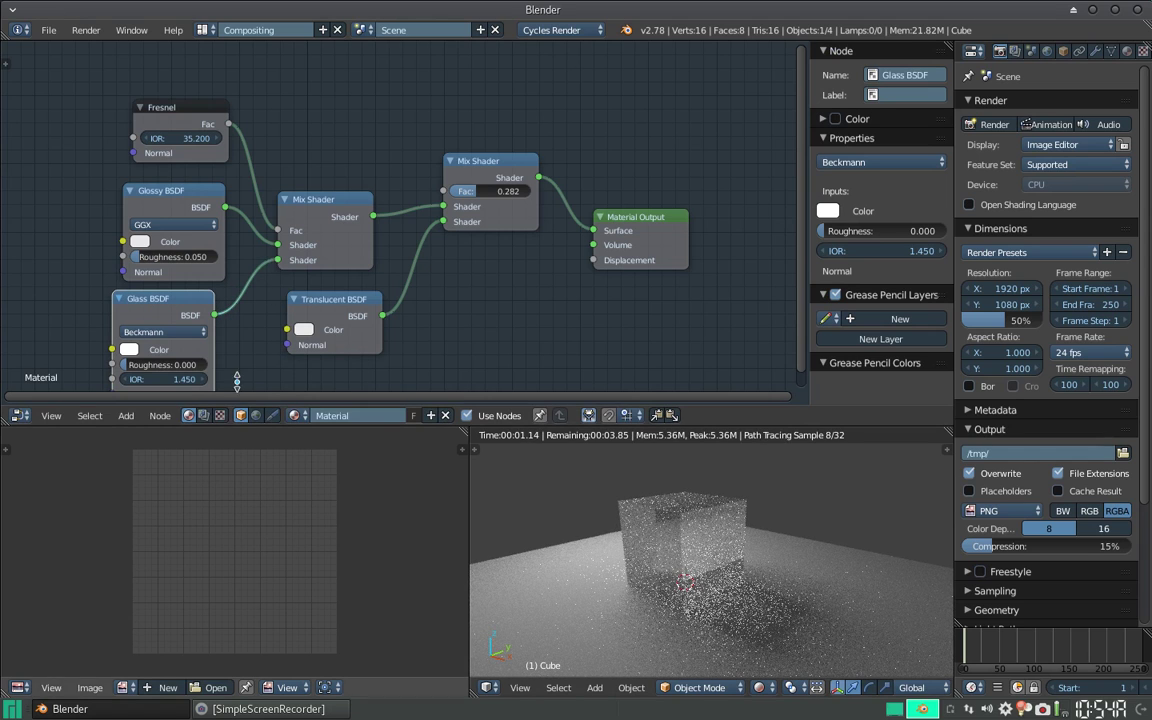
Make the Glass BSDF colour blue with roughness 0.1.
click(129, 350)
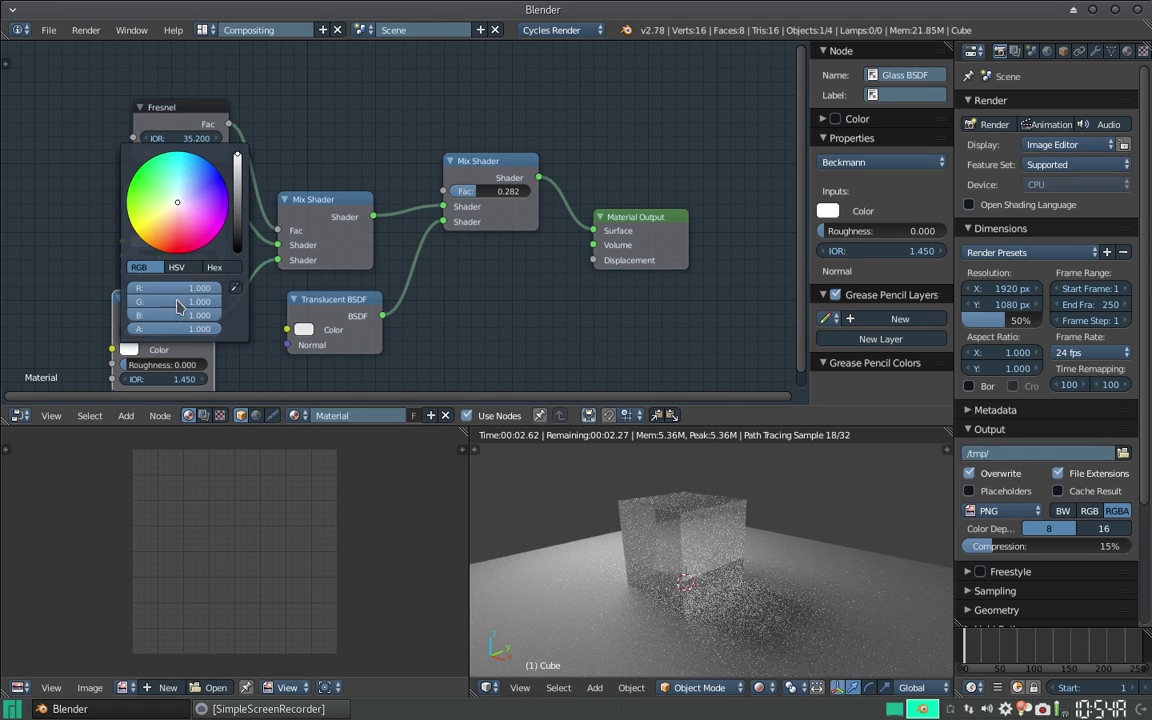
click(218, 181)
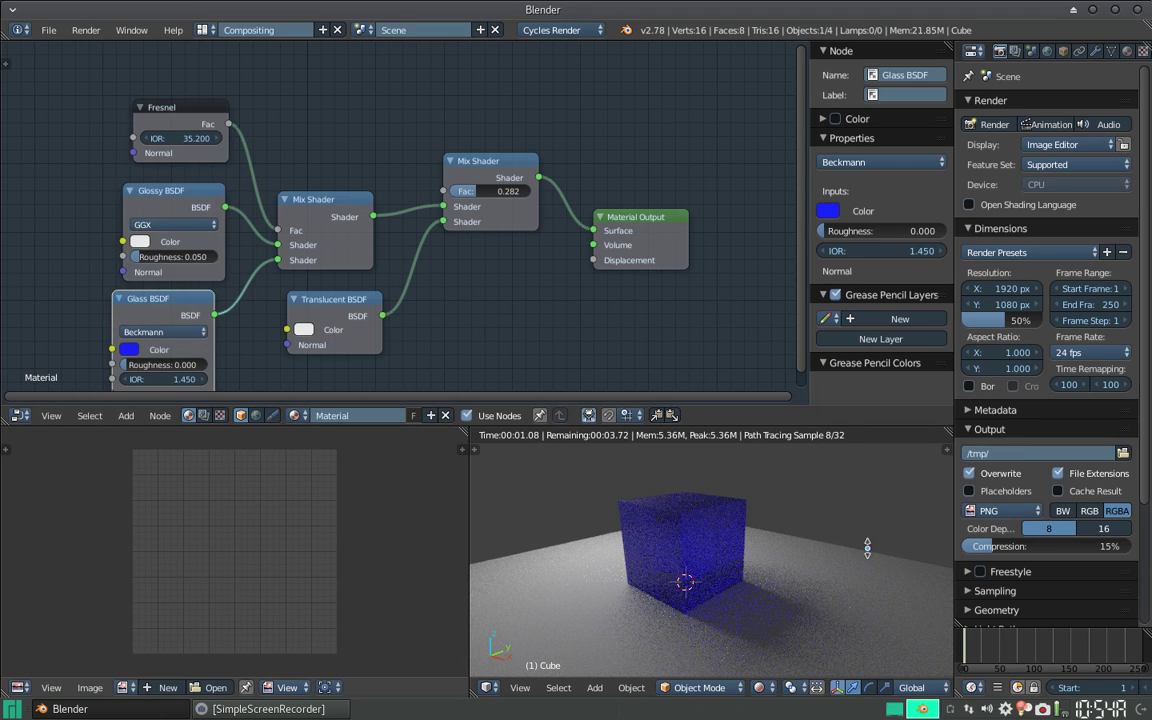
click(192, 364)
text(0.0)
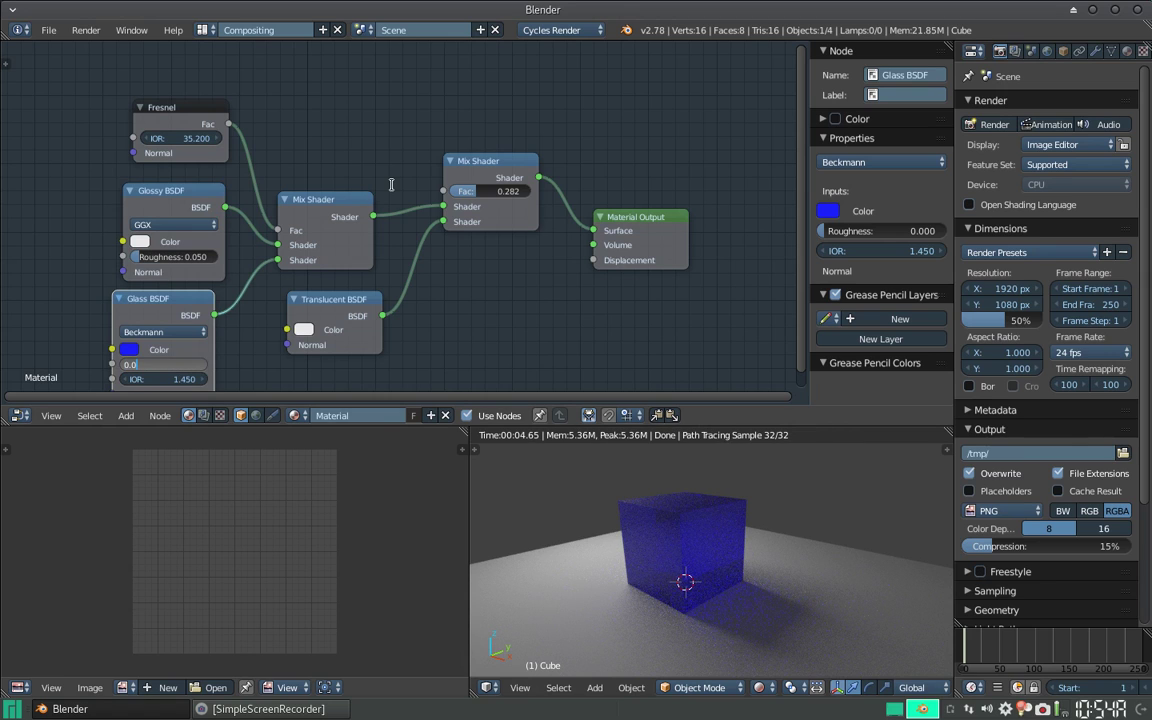
key(Return)
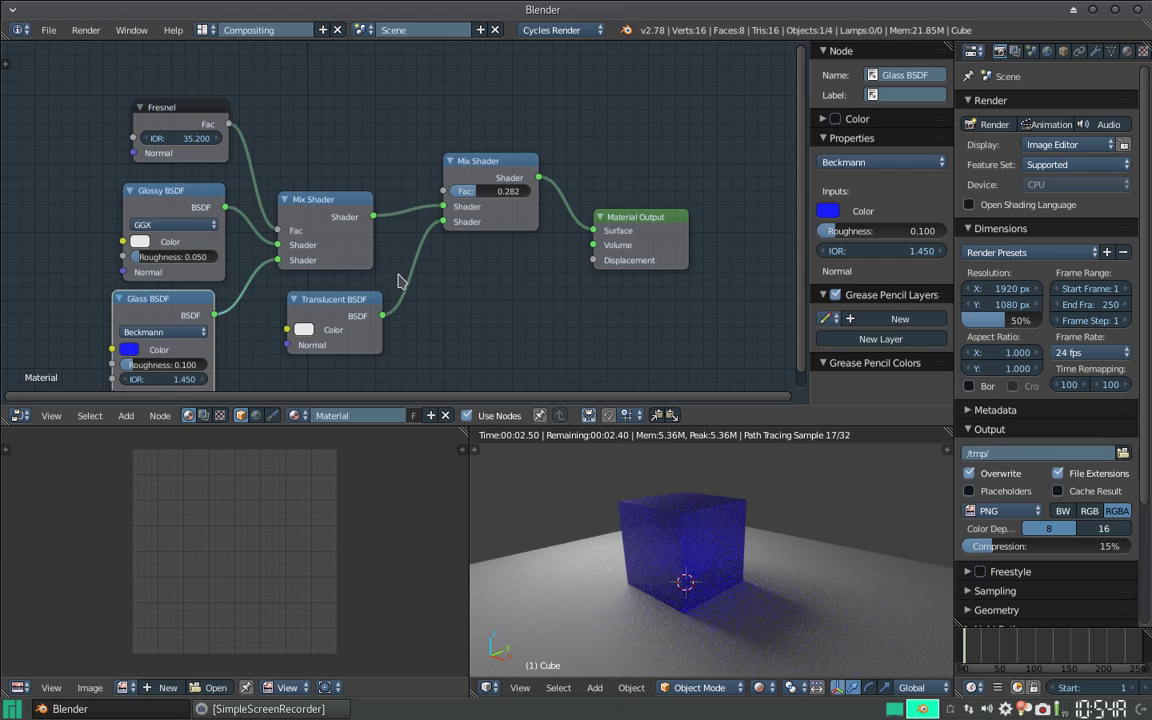
middle_drag(592, 178, 585, 176)
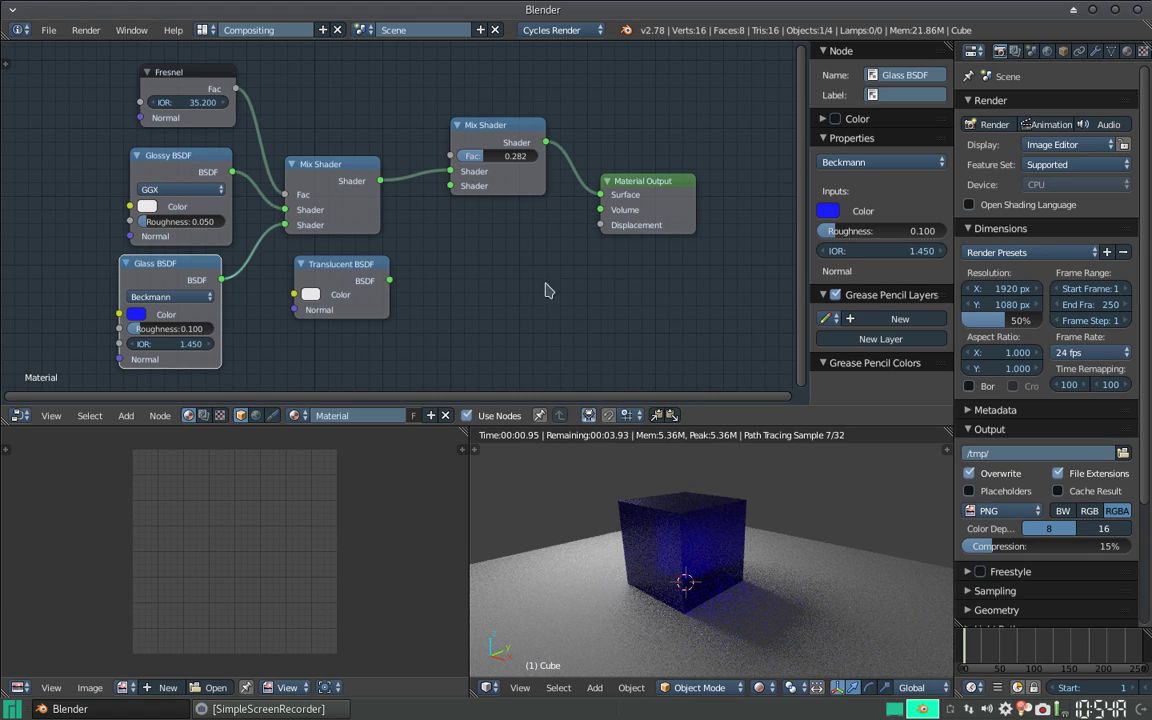
Link the Translucent BSDF output and move the Fresnel node slightly higher.
drag(389, 280, 450, 186)
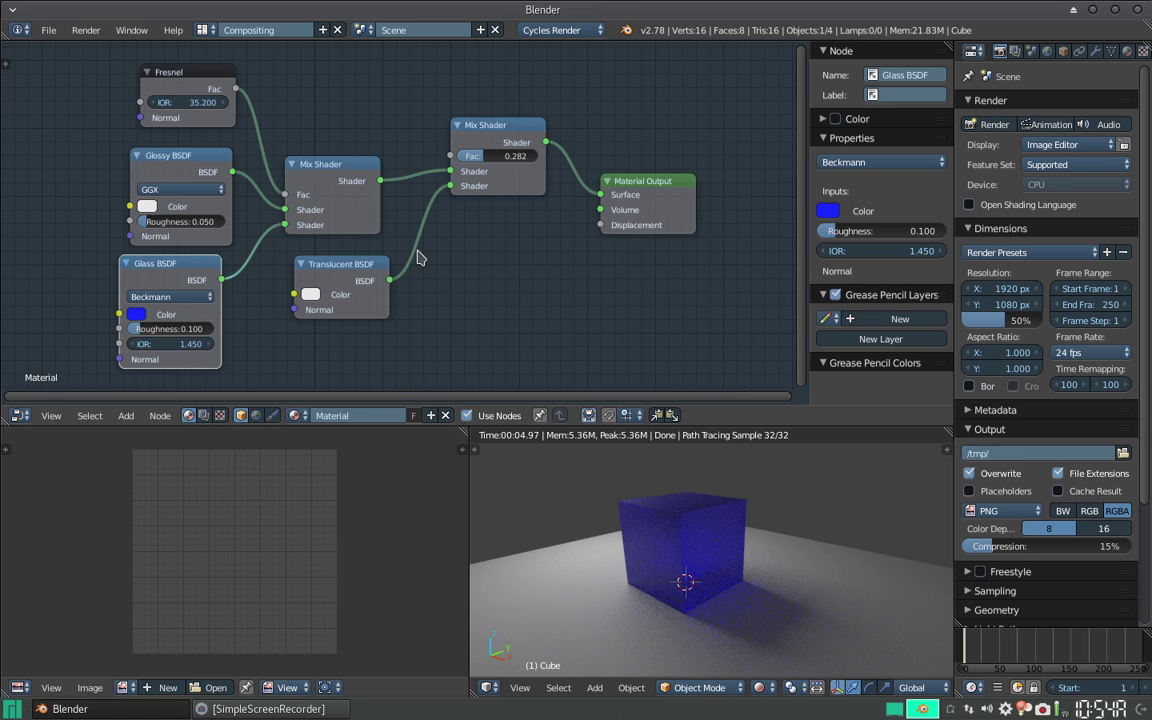
middle_drag(410, 234, 486, 265)
drag(252, 107, 240, 103)
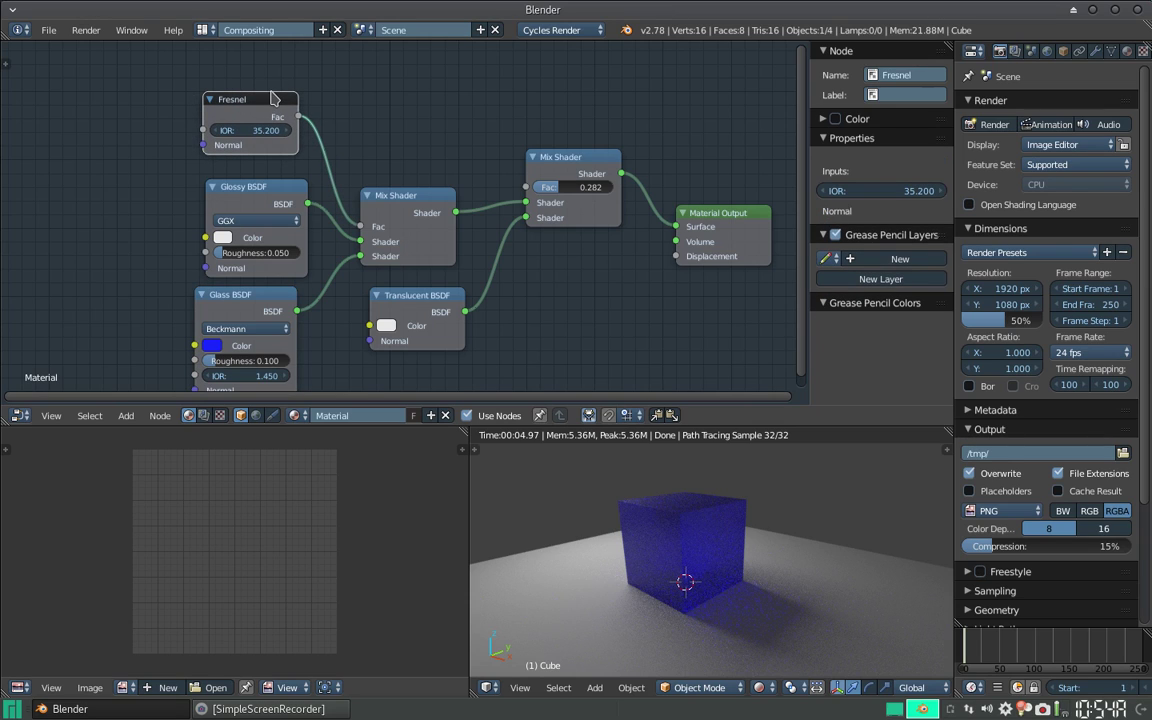
drag(290, 113, 290, 100)
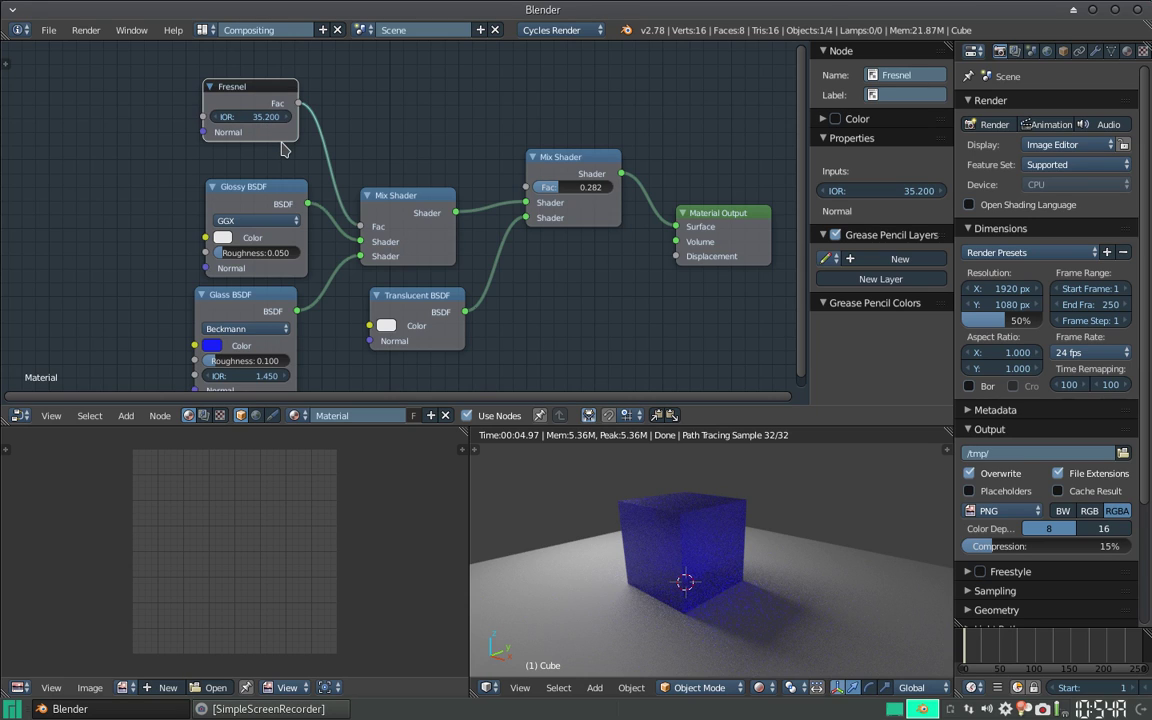
Set the Fresnel IOR to 1.850.
drag(257, 117, 215, 117)
click(250, 117)
text(1.85)
key(Return)
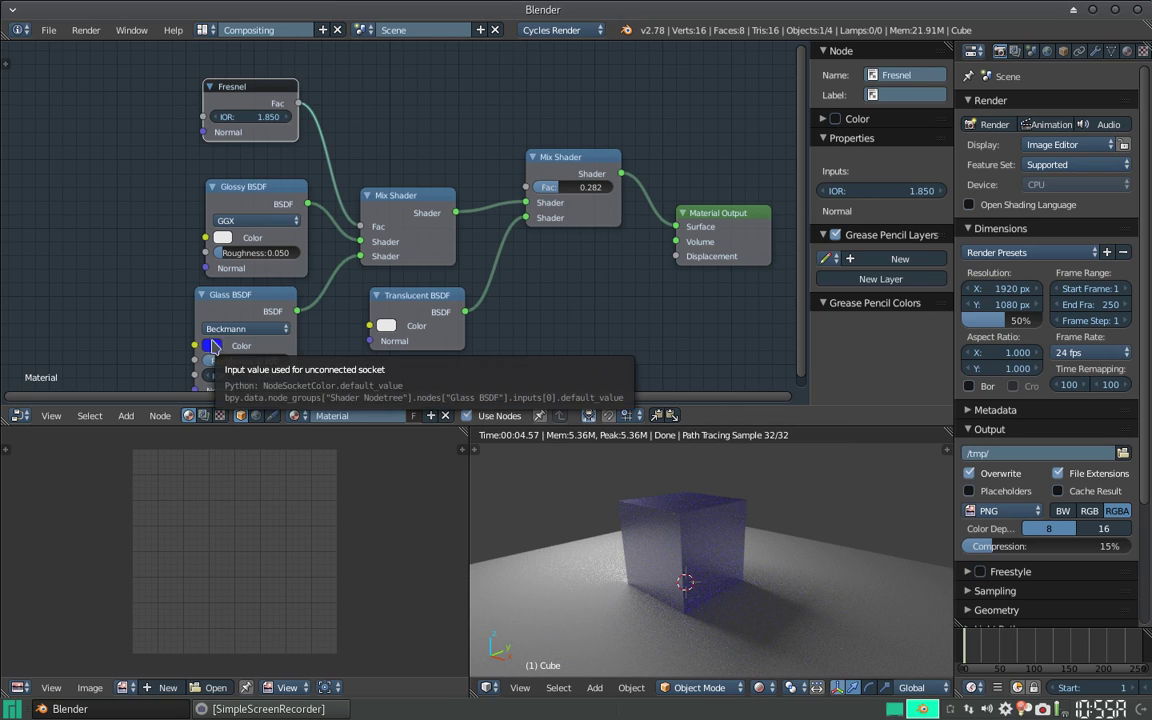
Move the Translucent BSDF lower-left and give the Glossy BSDF a light lavender colour.
key(ctrl+v)
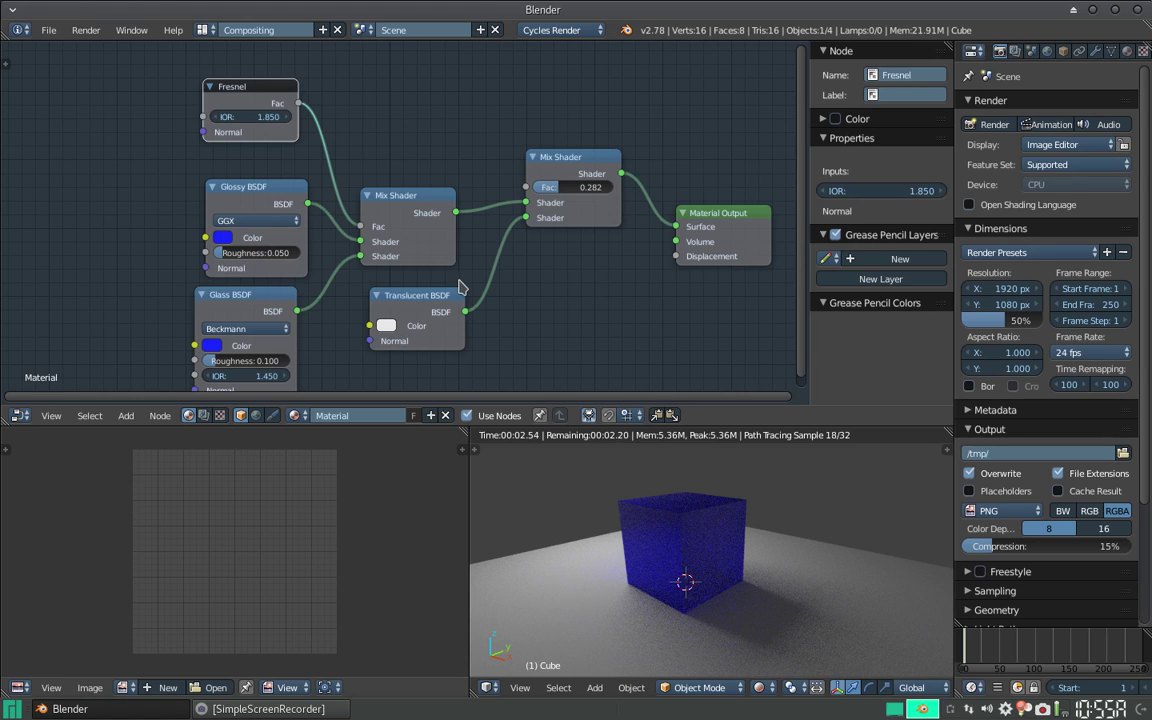
drag(440, 300, 401, 320)
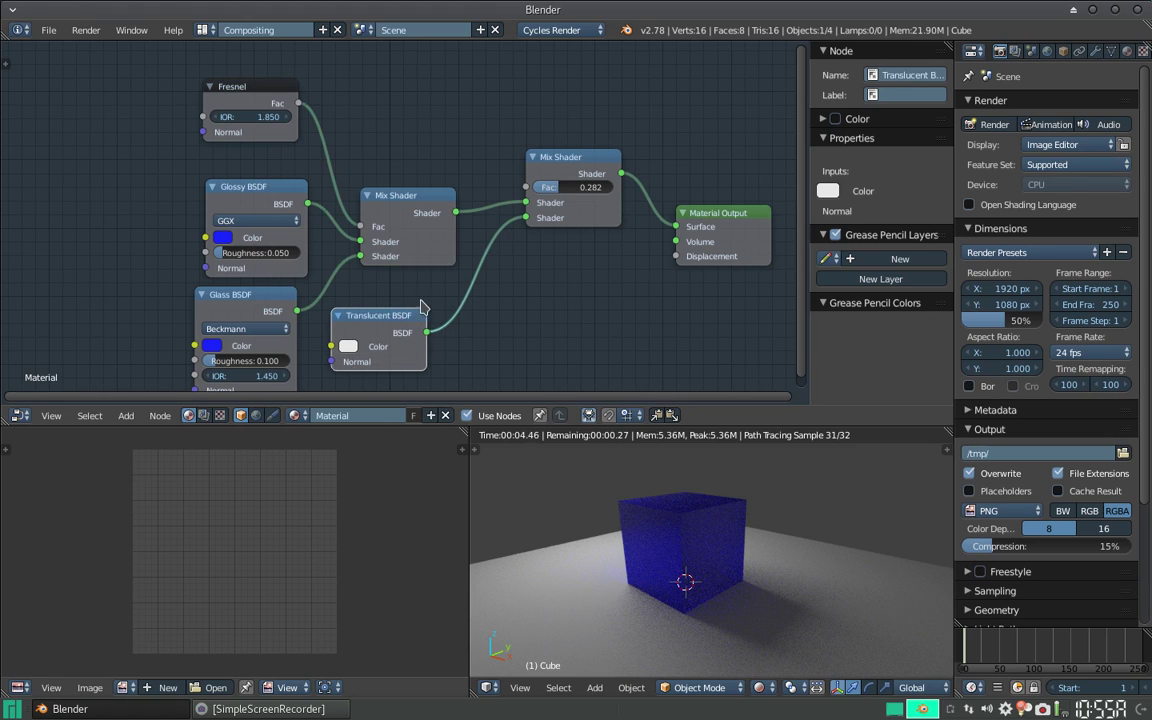
click(218, 243)
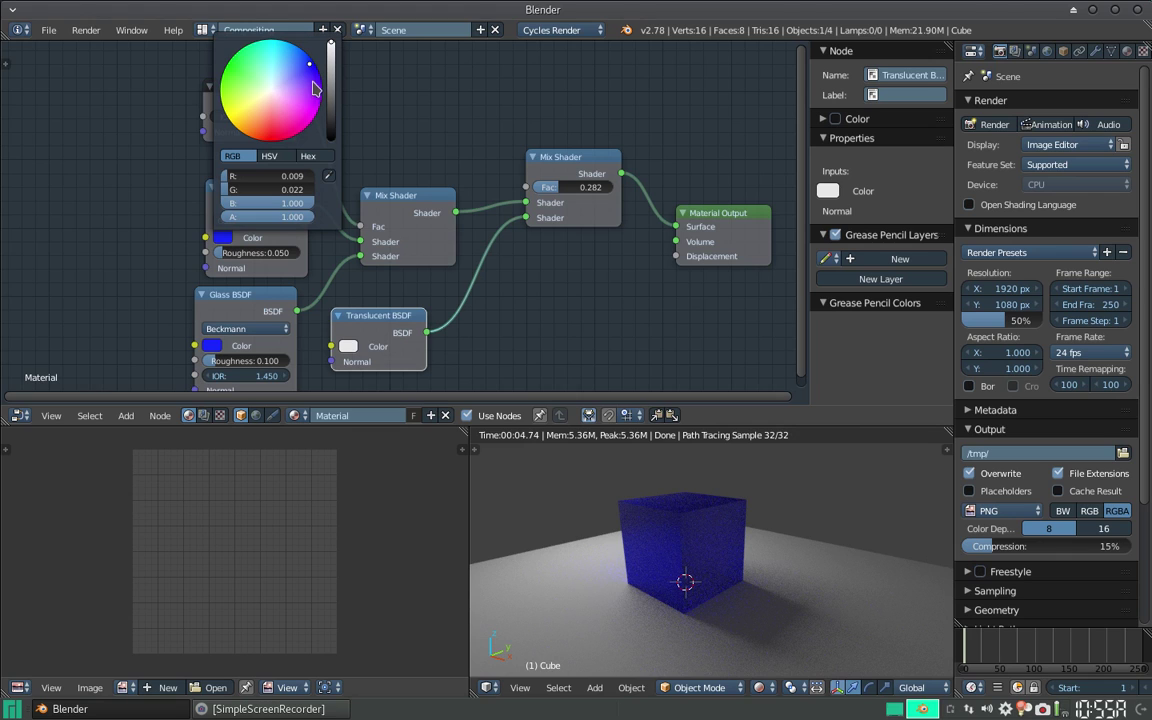
click(284, 87)
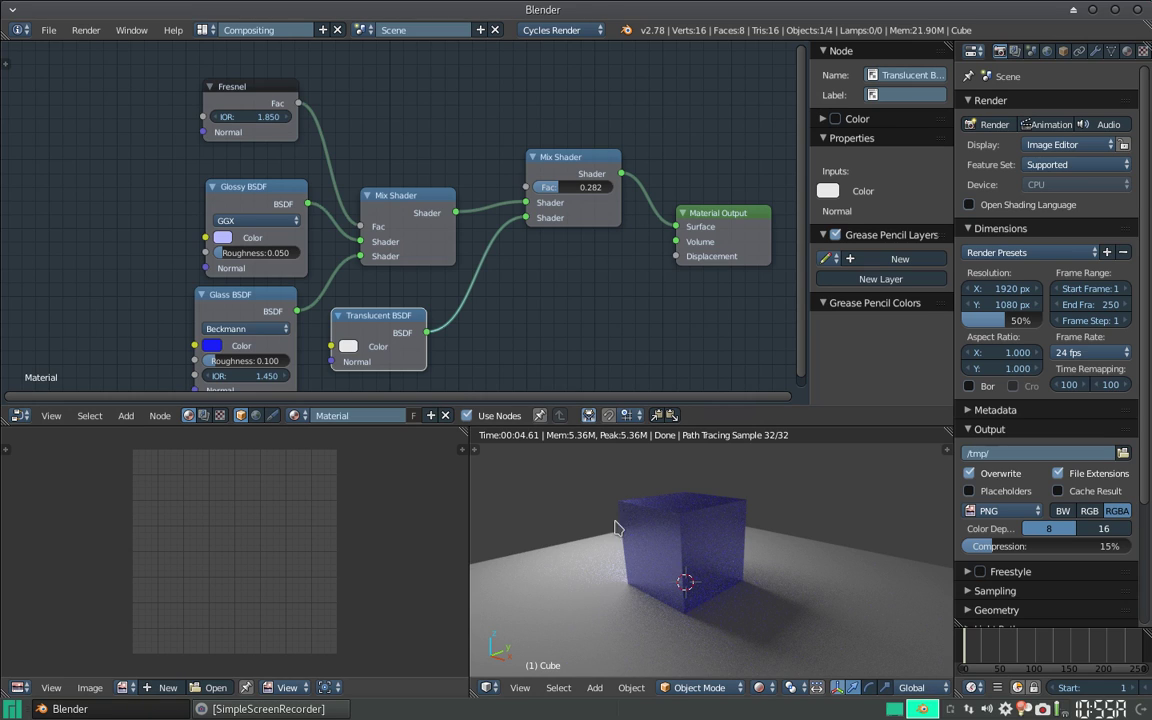
Select the floor plane, then reselect the cube to show its material.
right_click(662, 555)
right_click(652, 536)
scroll(447, 207, down, 1)
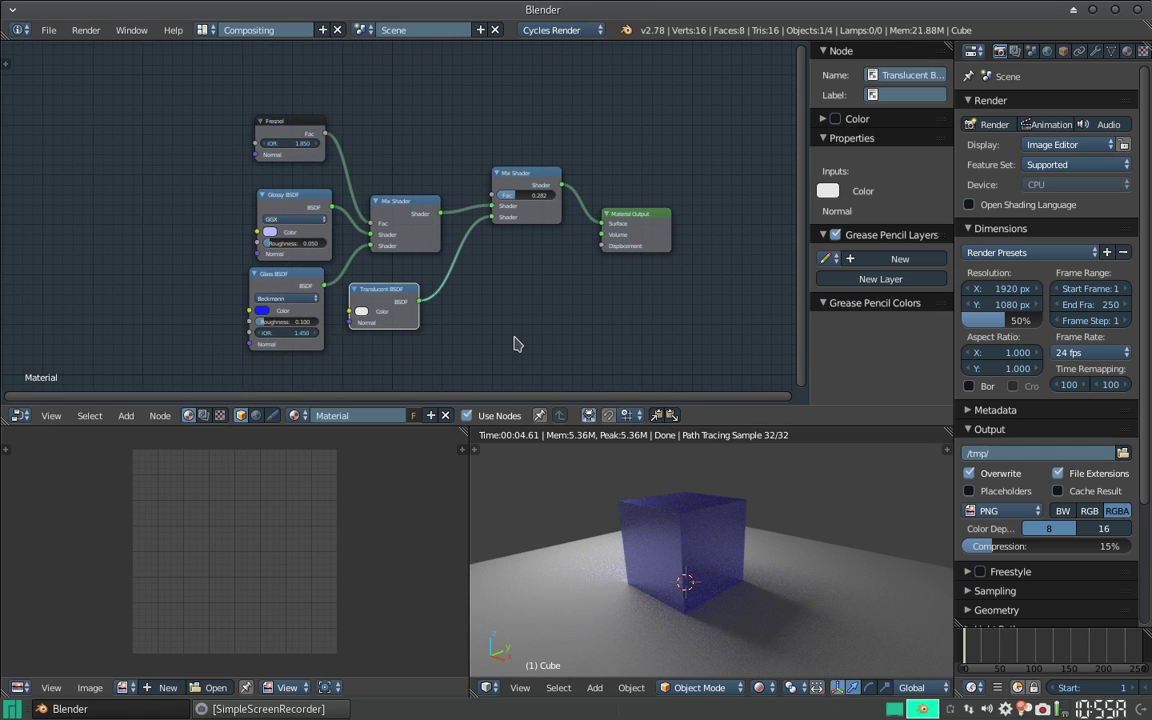
Box-select all of the cube's material nodes and add a UV sphere to the scene.
key(b)
mouse_move(164, 82)
mouse_down()
mouse_move(783, 338)
mouse_move(752, 362)
mouse_up()
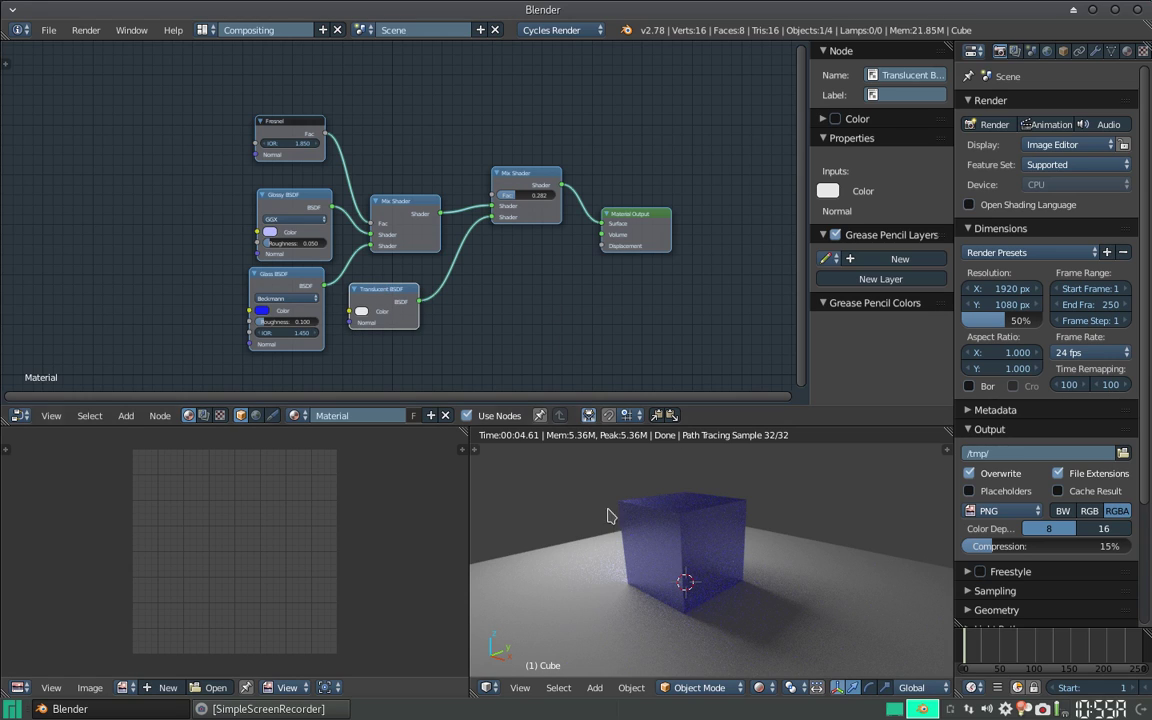
right_click(682, 541)
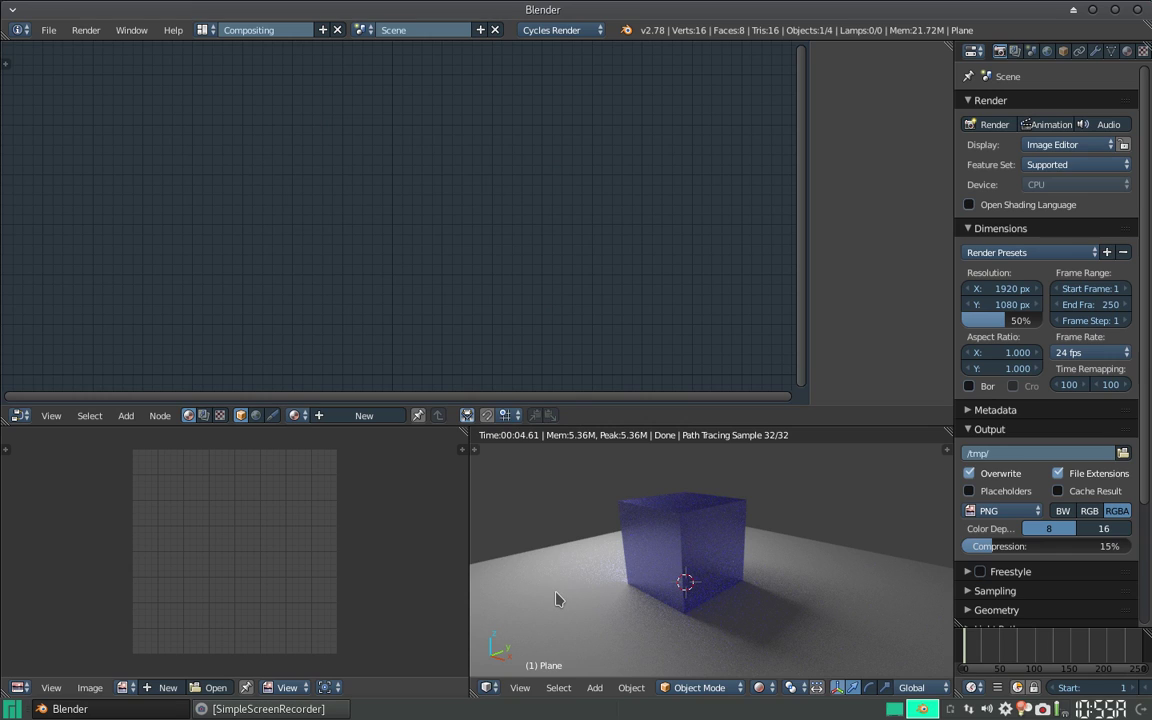
key(shift+a)
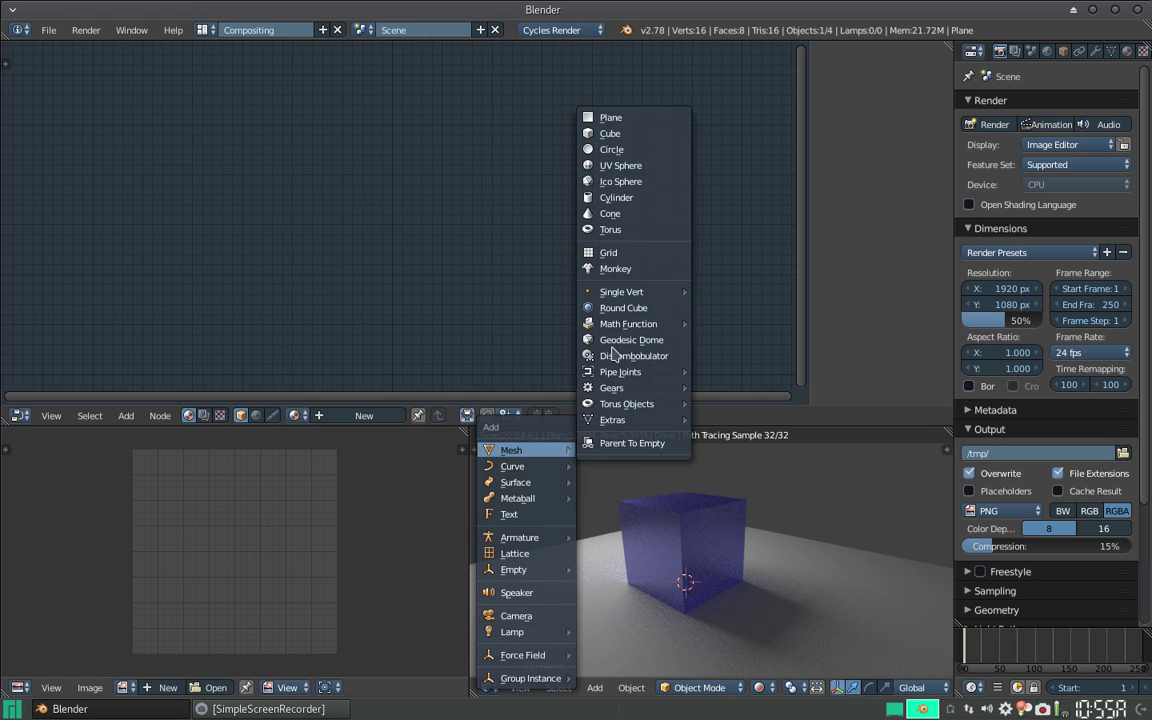
click(560, 164)
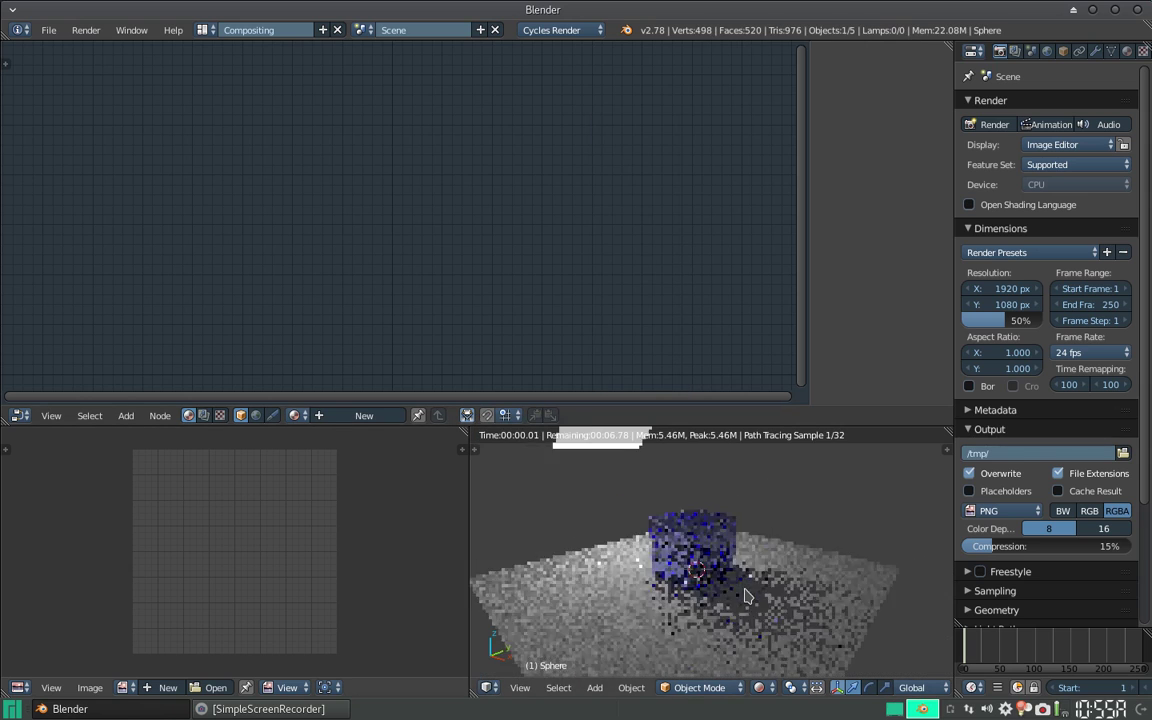
Move the sphere above the floor beside the cube.
scroll(745, 591, down, 4)
mouse_move(745, 591)
middle_down()
mouse_move(694, 578)
mouse_move(752, 573)
mouse_move(751, 532)
middle_up()
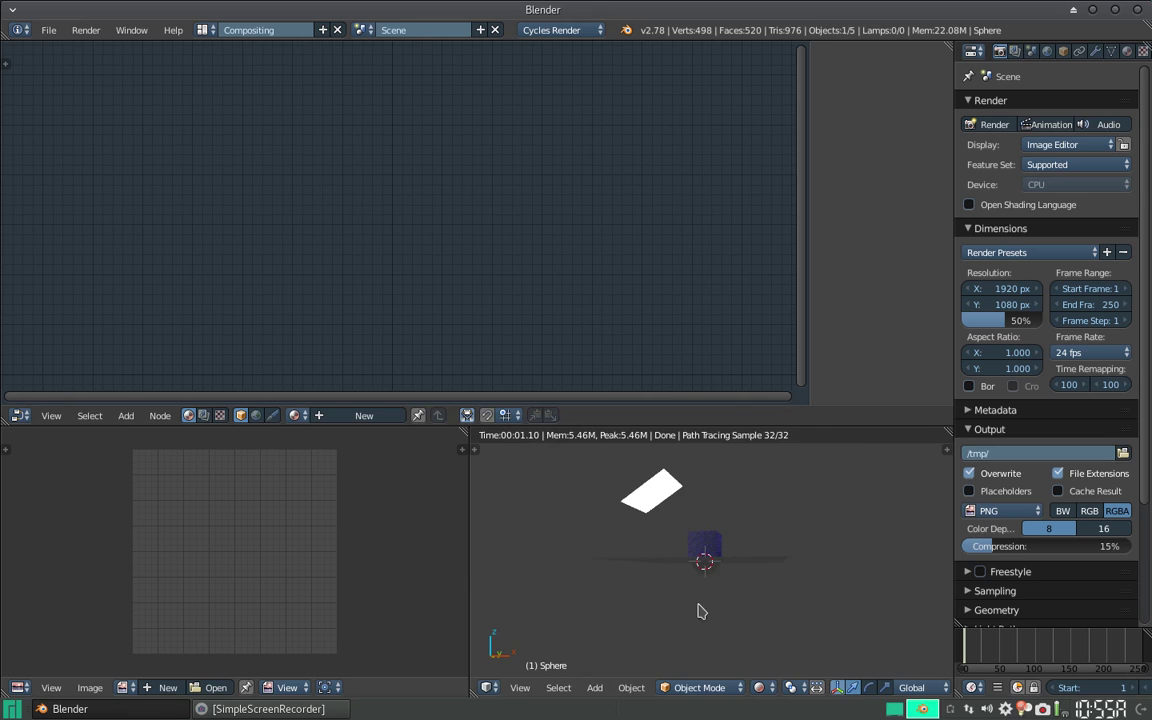
key(g)
click(660, 576)
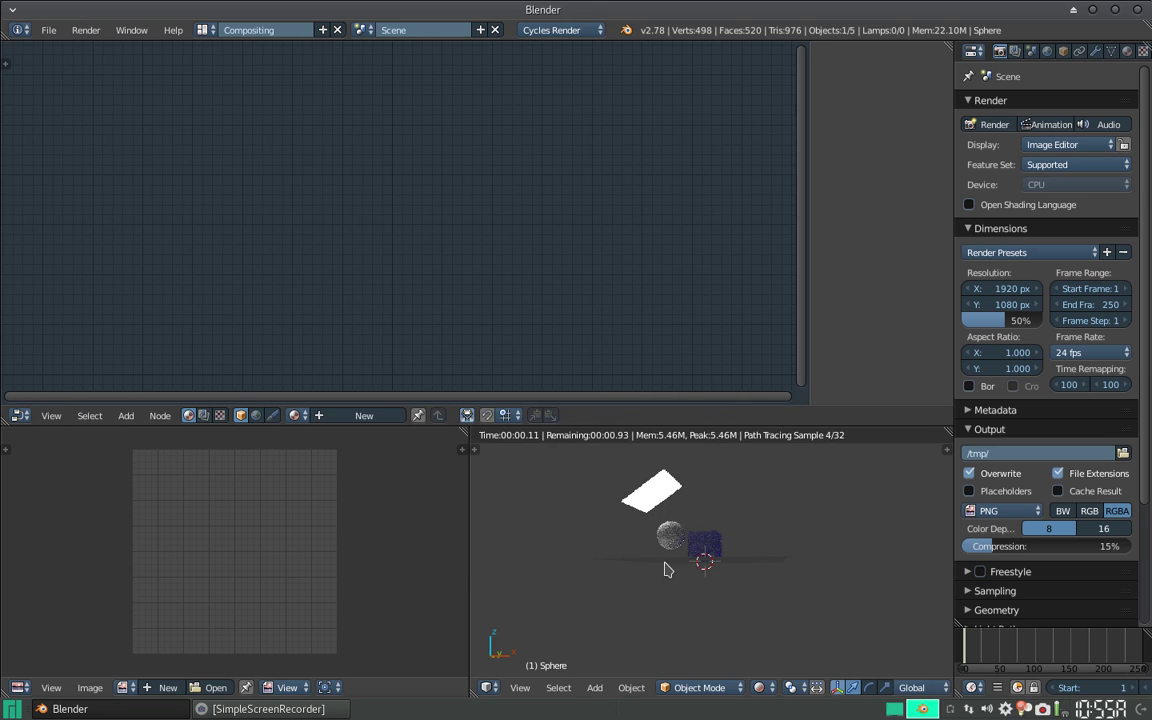
scroll(694, 558, up, 7)
middle_drag(686, 568, 688, 558)
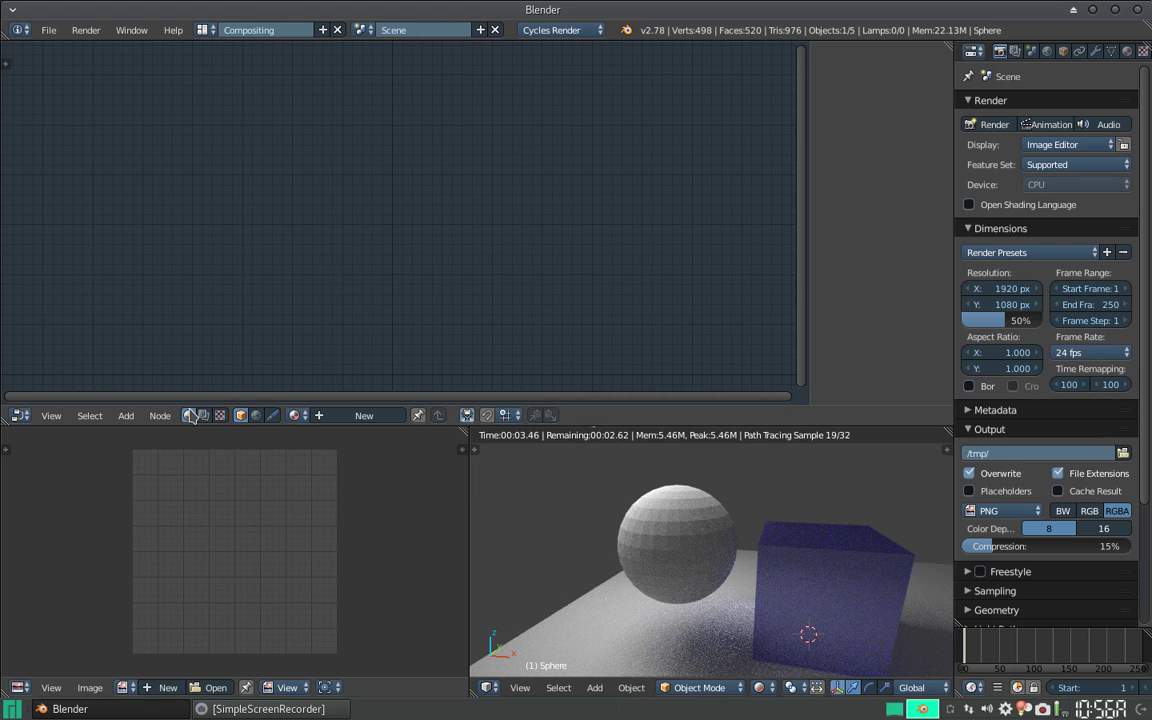
Create a new sphere material, delete its Diffuse BSDF, and paste the copied glass nodes.
click(364, 415)
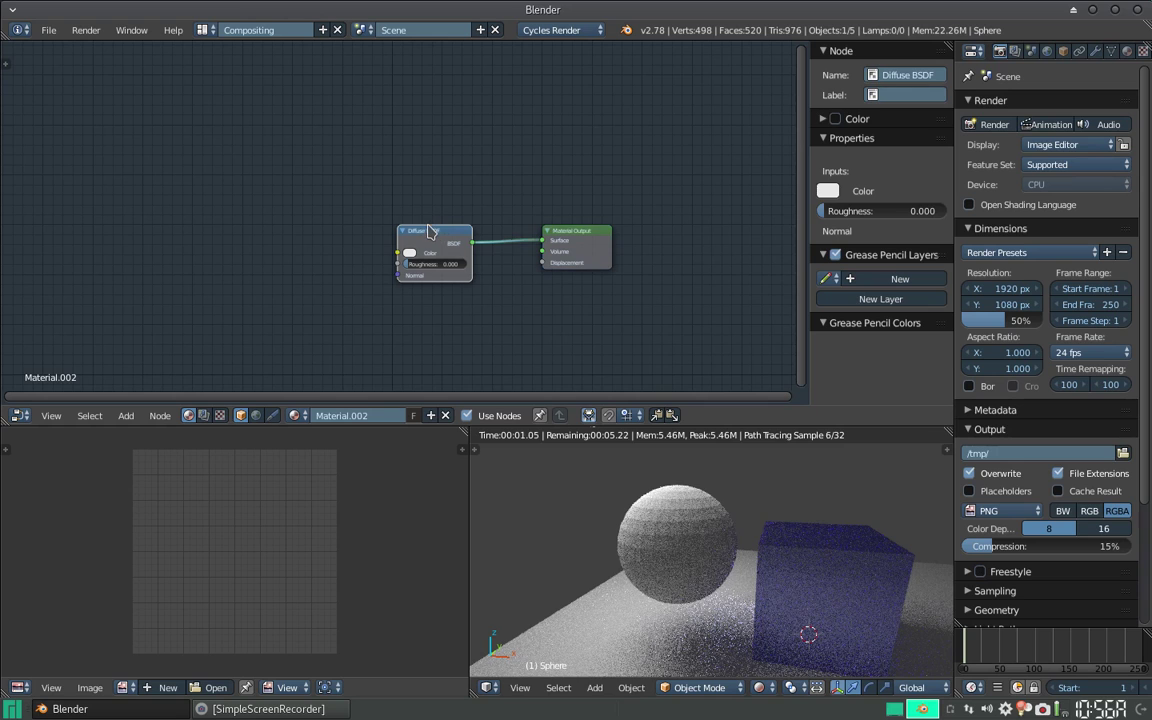
key(x)
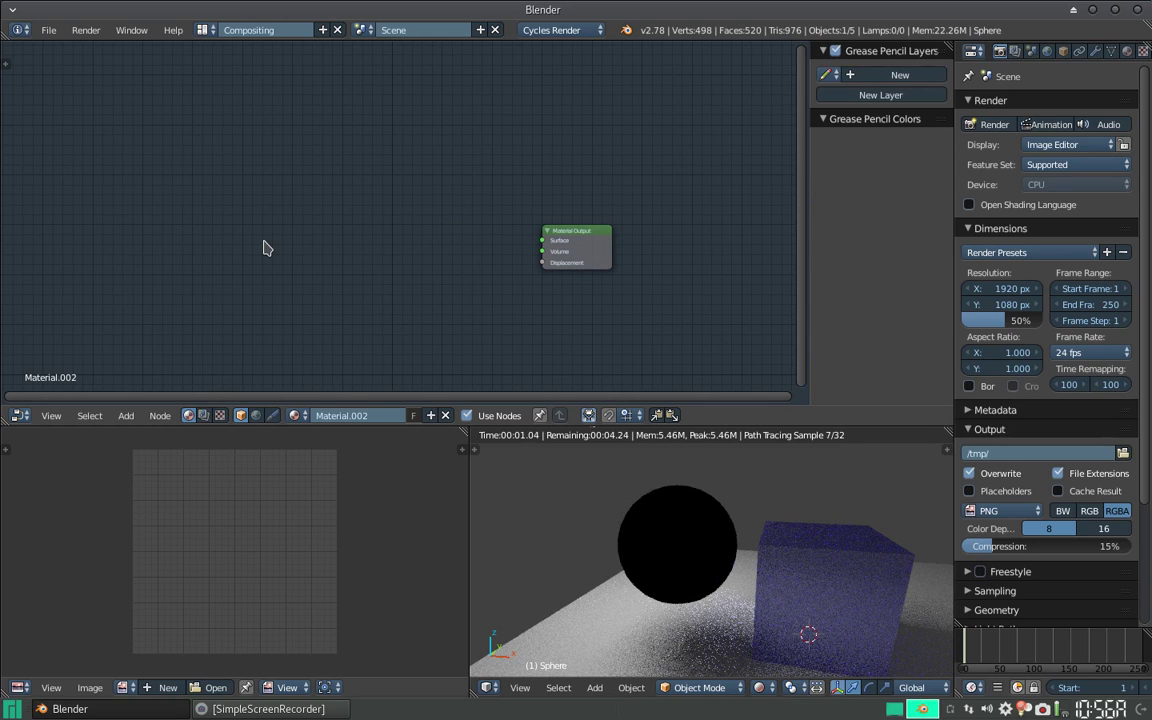
key(ctrl+v)
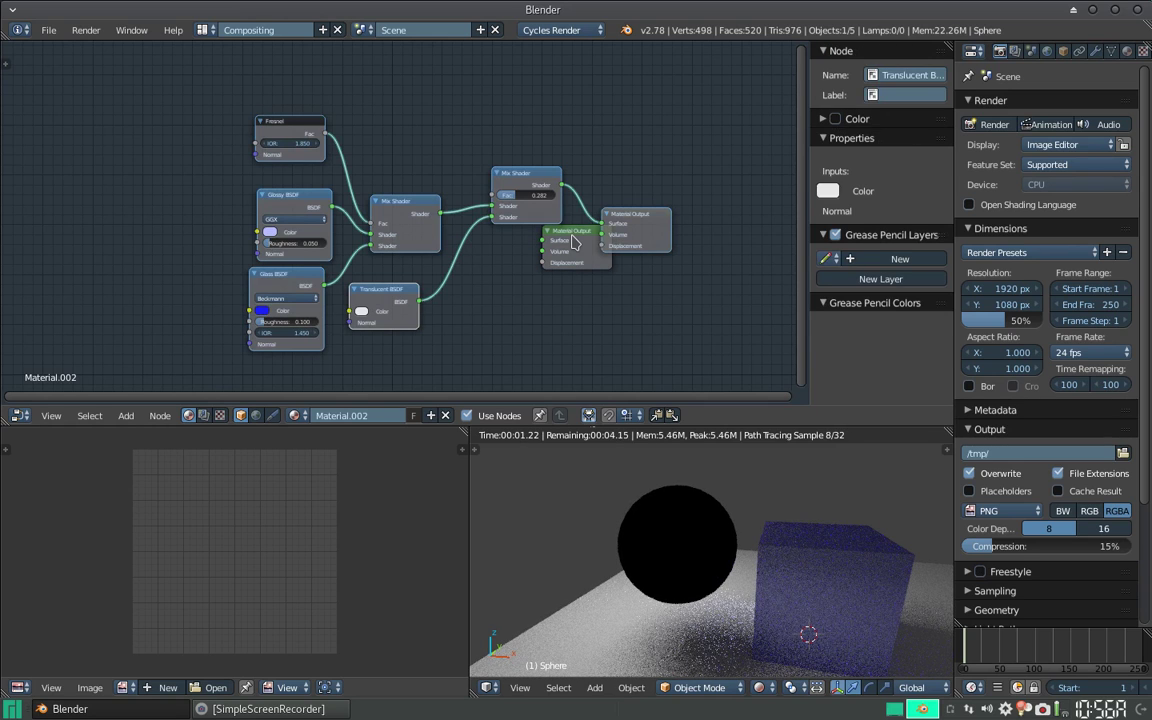
key(g)
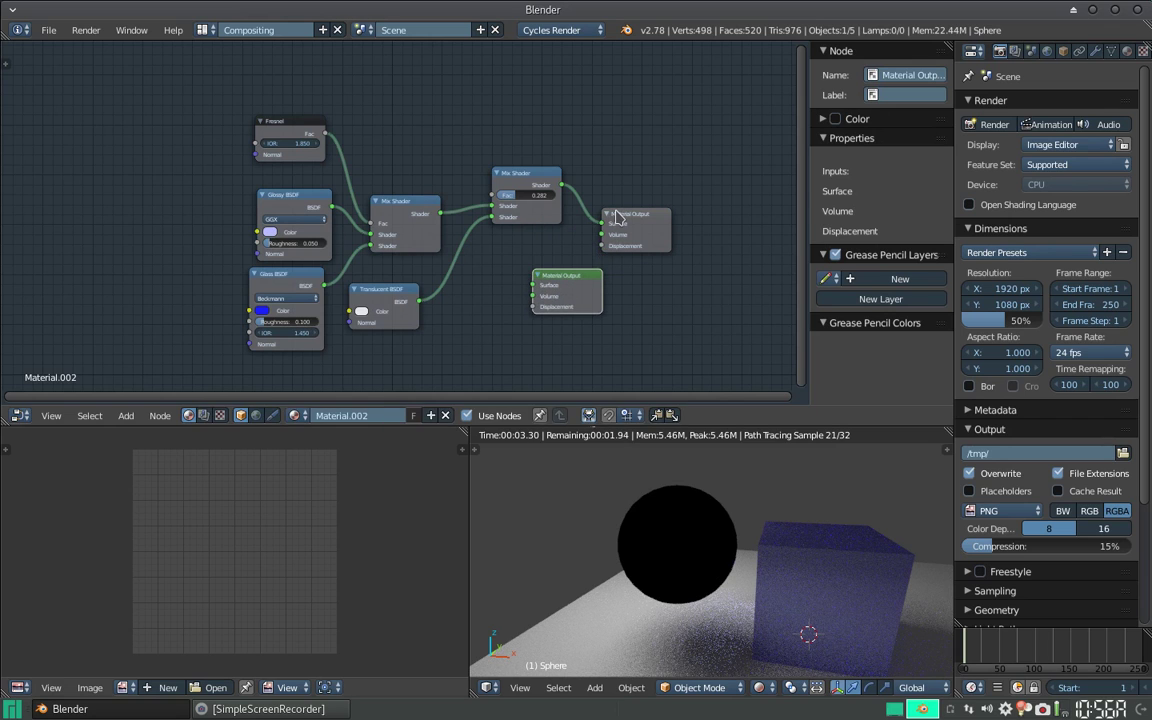
click(664, 198)
drag(645, 206, 609, 231)
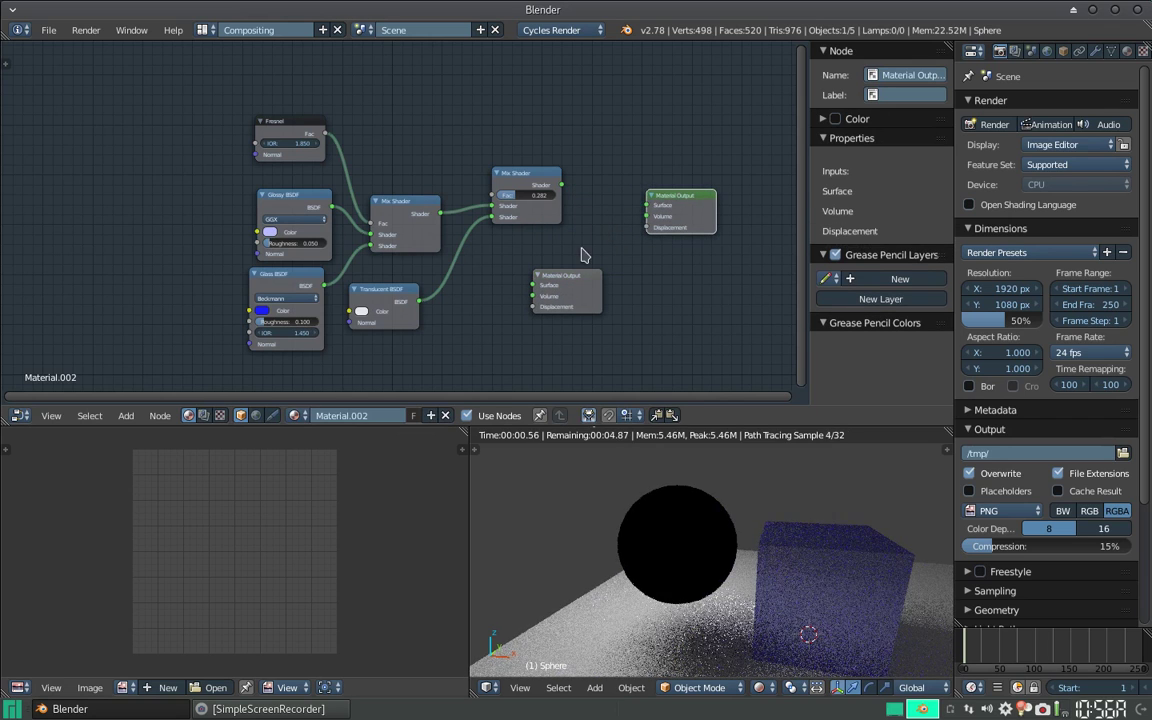
Delete the duplicate Material Output and connect the Mix Shader to its Surface input.
key(x)
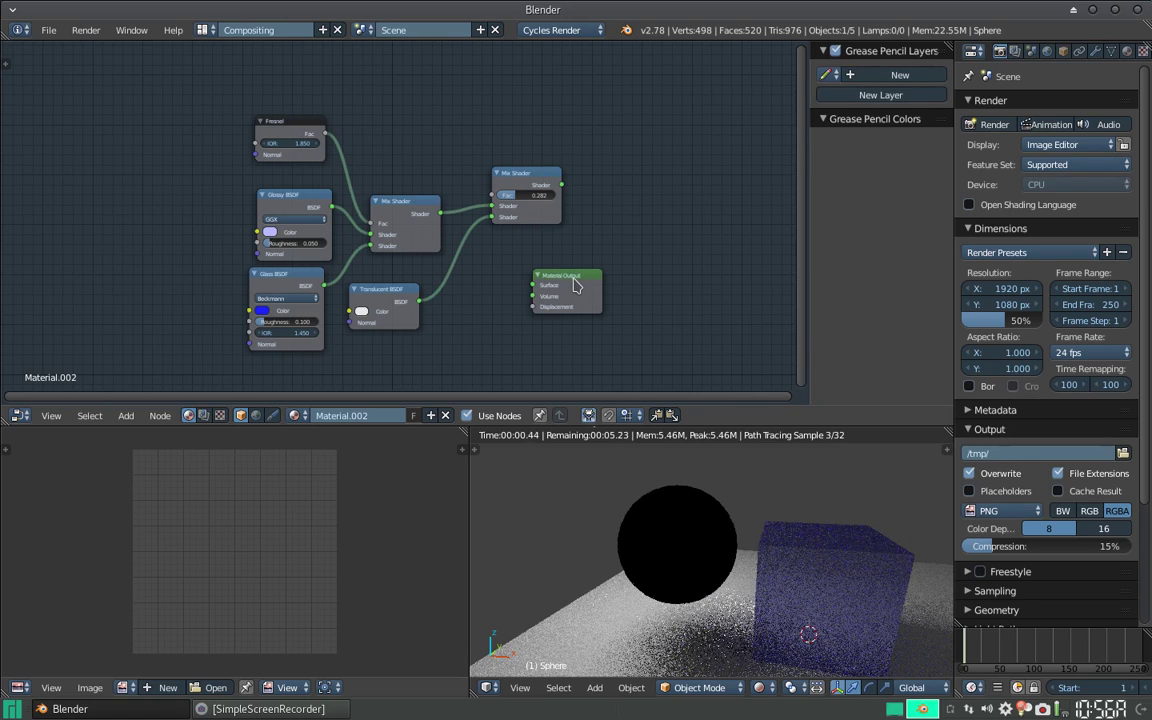
key(g)
click(640, 195)
drag(561, 185, 604, 192)
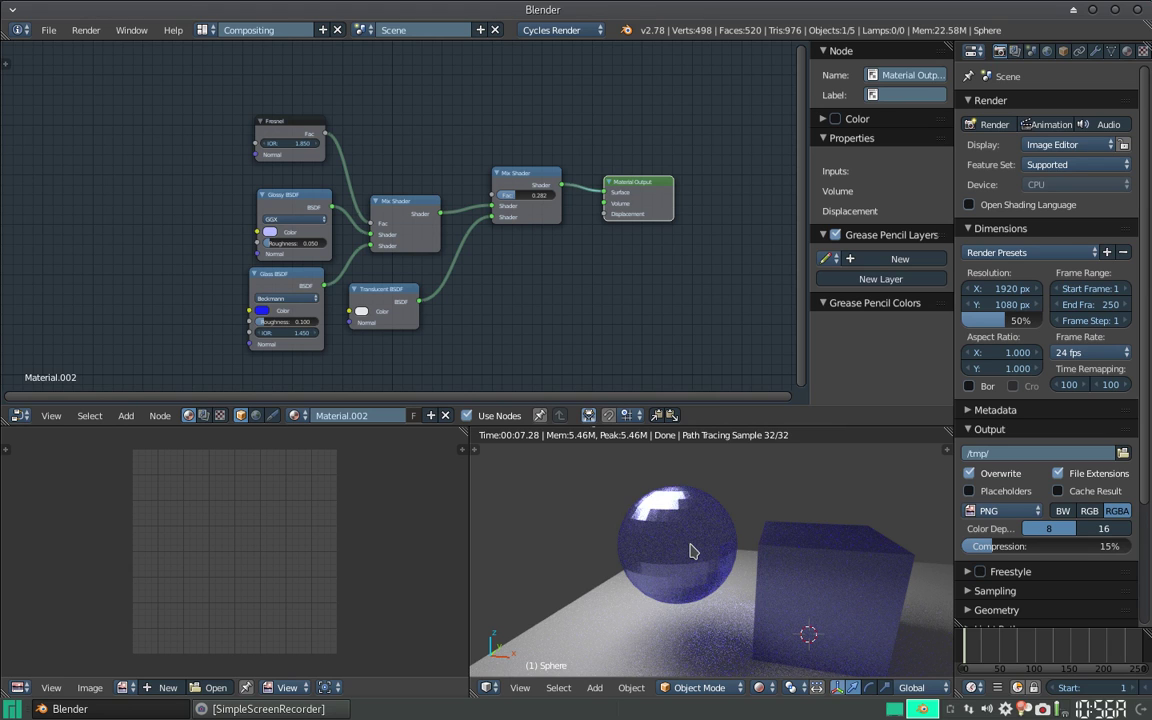
scroll(689, 548, up, 3)
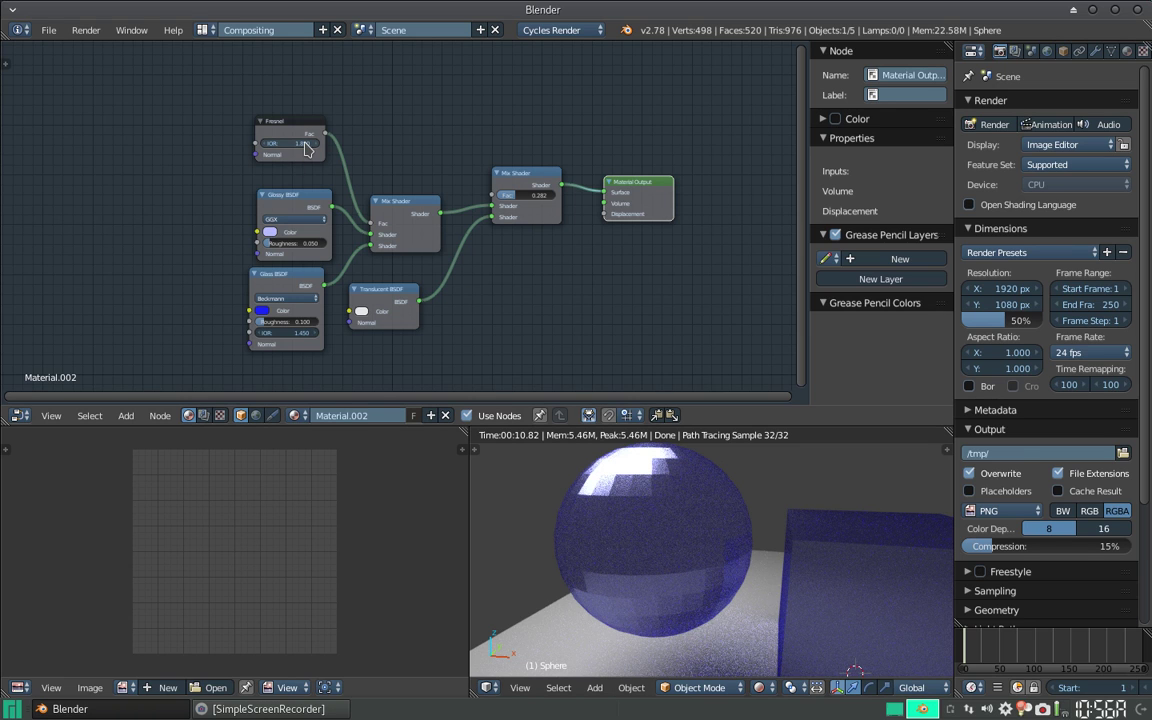
scroll(305, 148, up, 1)
scroll(307, 160, up, 1)
scroll(310, 180, up, 1)
scroll(313, 197, up, 1)
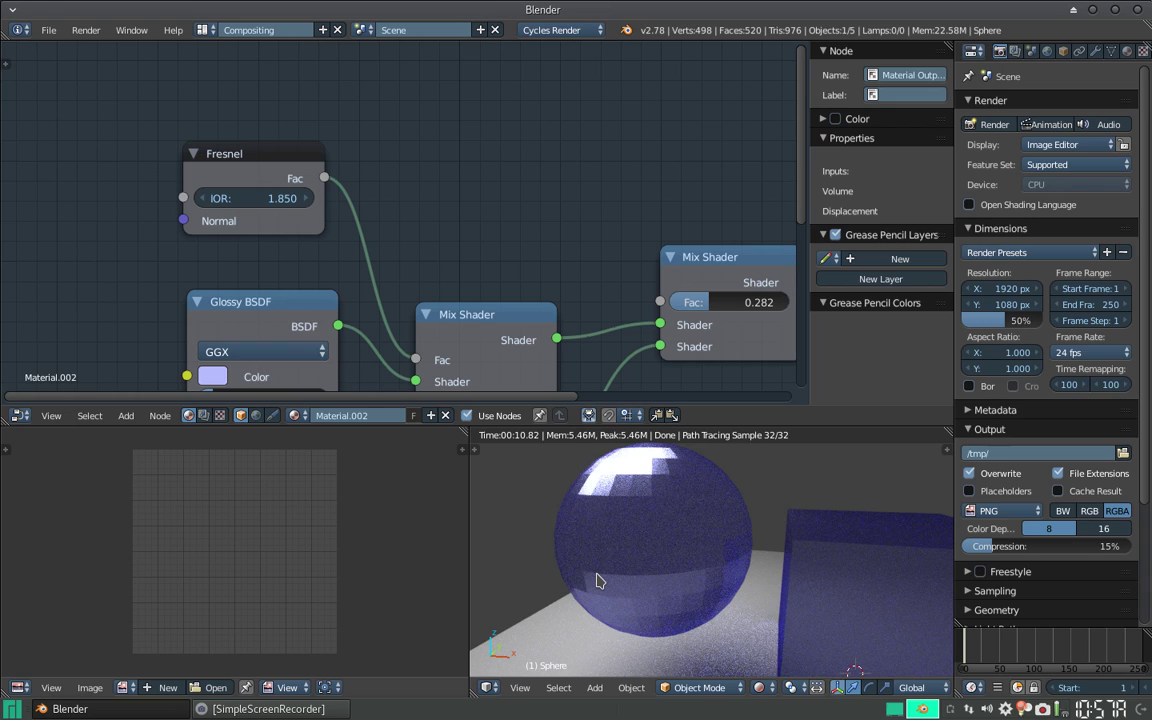
drag(260, 168, 256, 182)
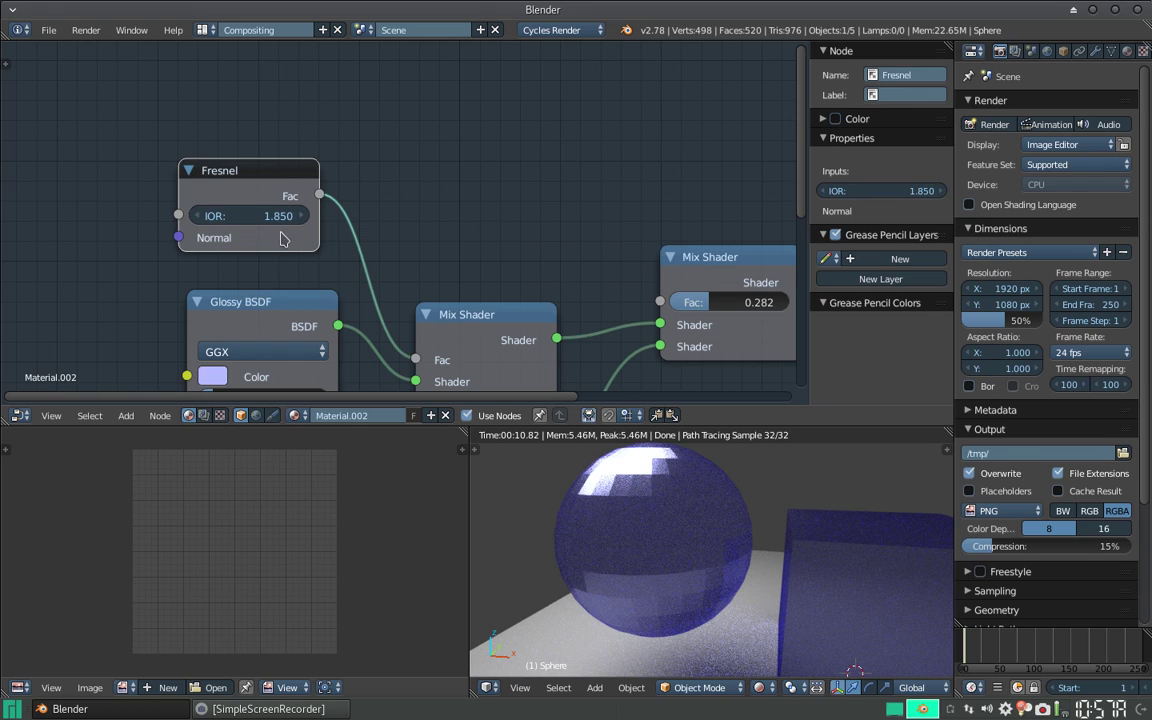
drag(283, 174, 304, 165)
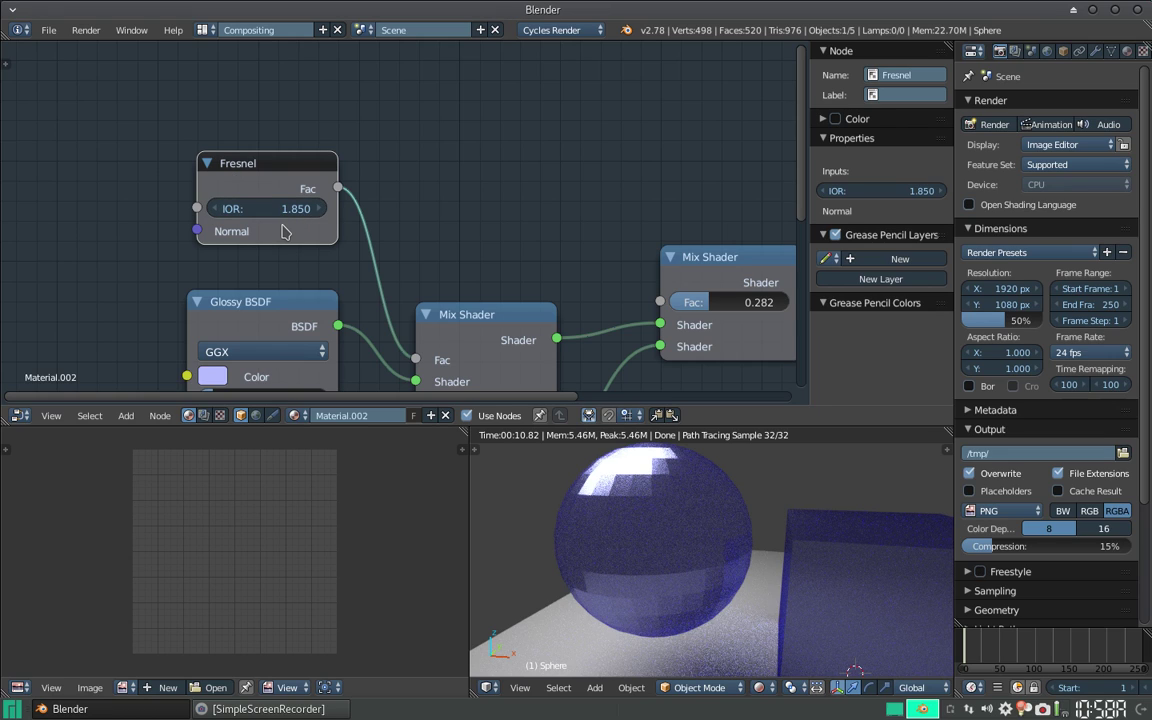
scroll(689, 527, down, 5)
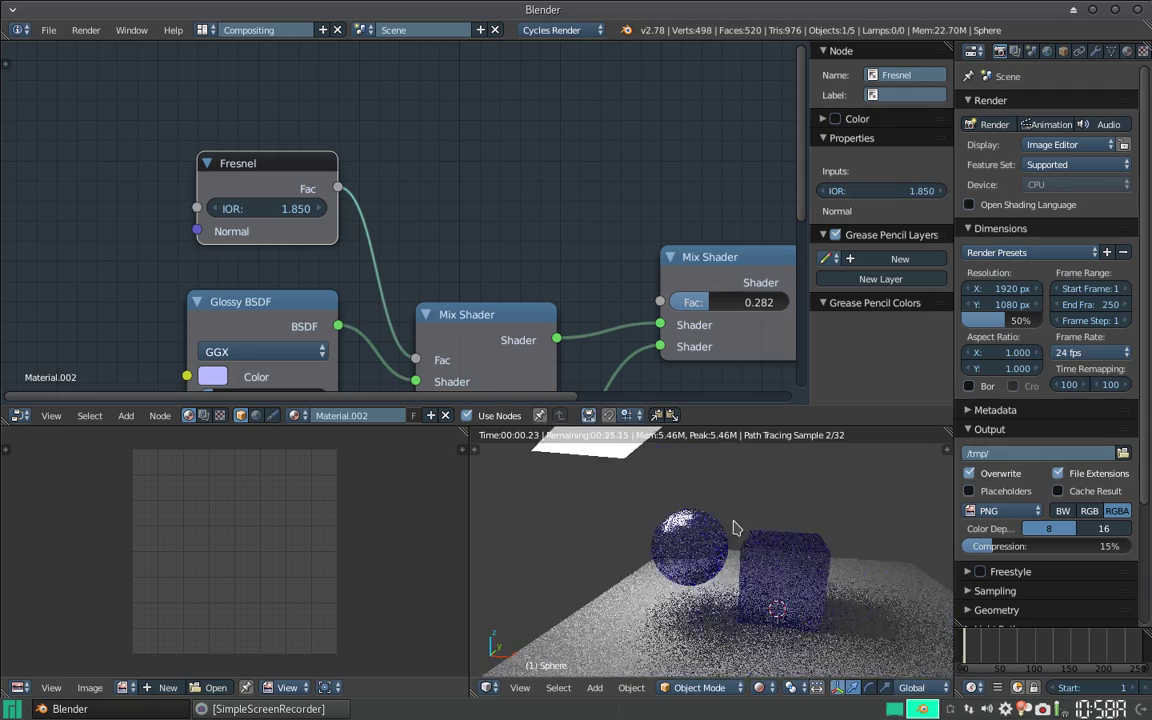
scroll(676, 474, up, 2)
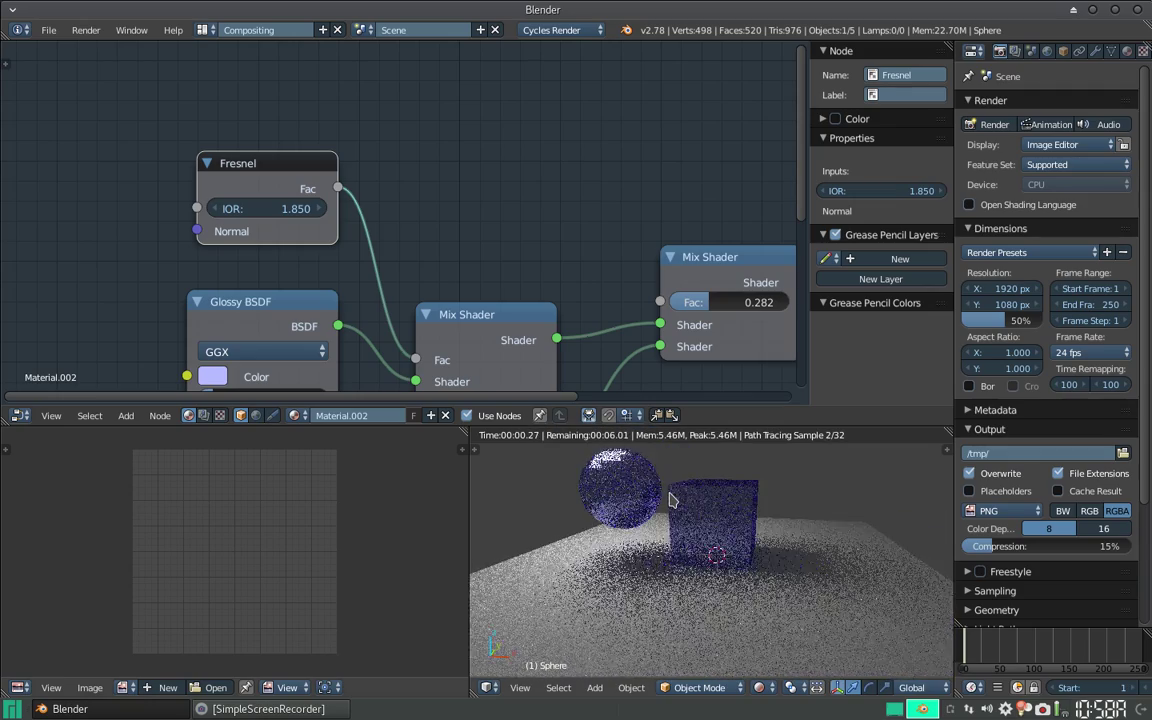
scroll(674, 490, up, 4)
scroll(672, 500, down, 3)
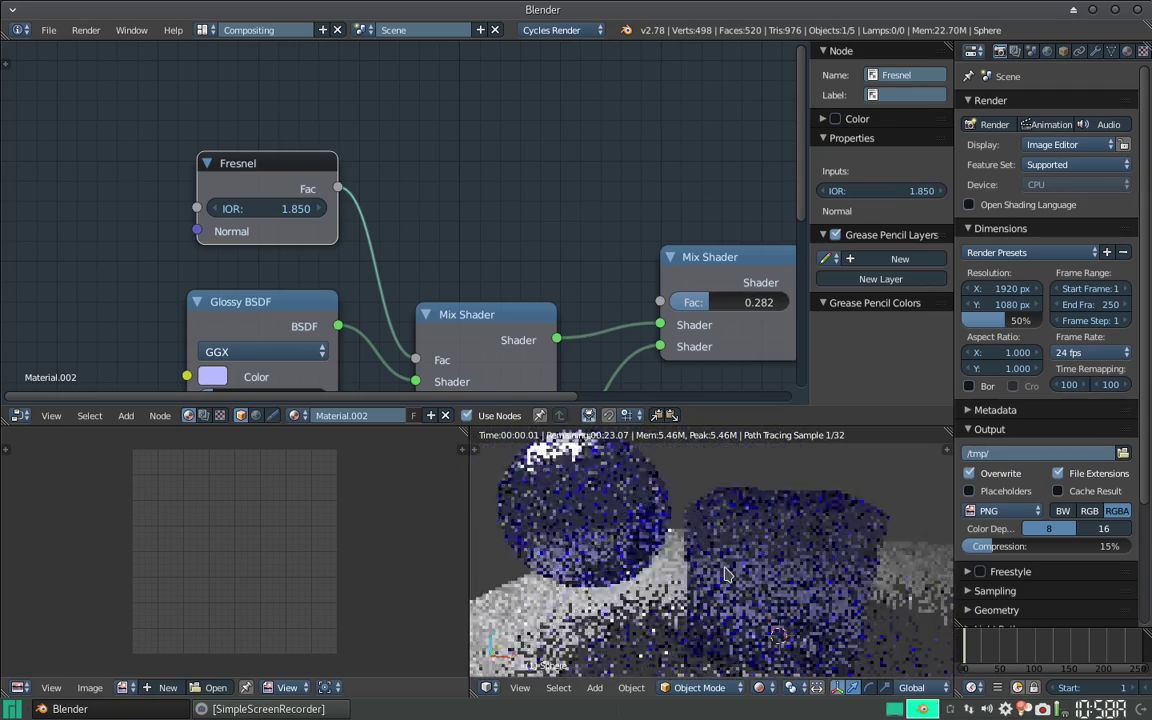